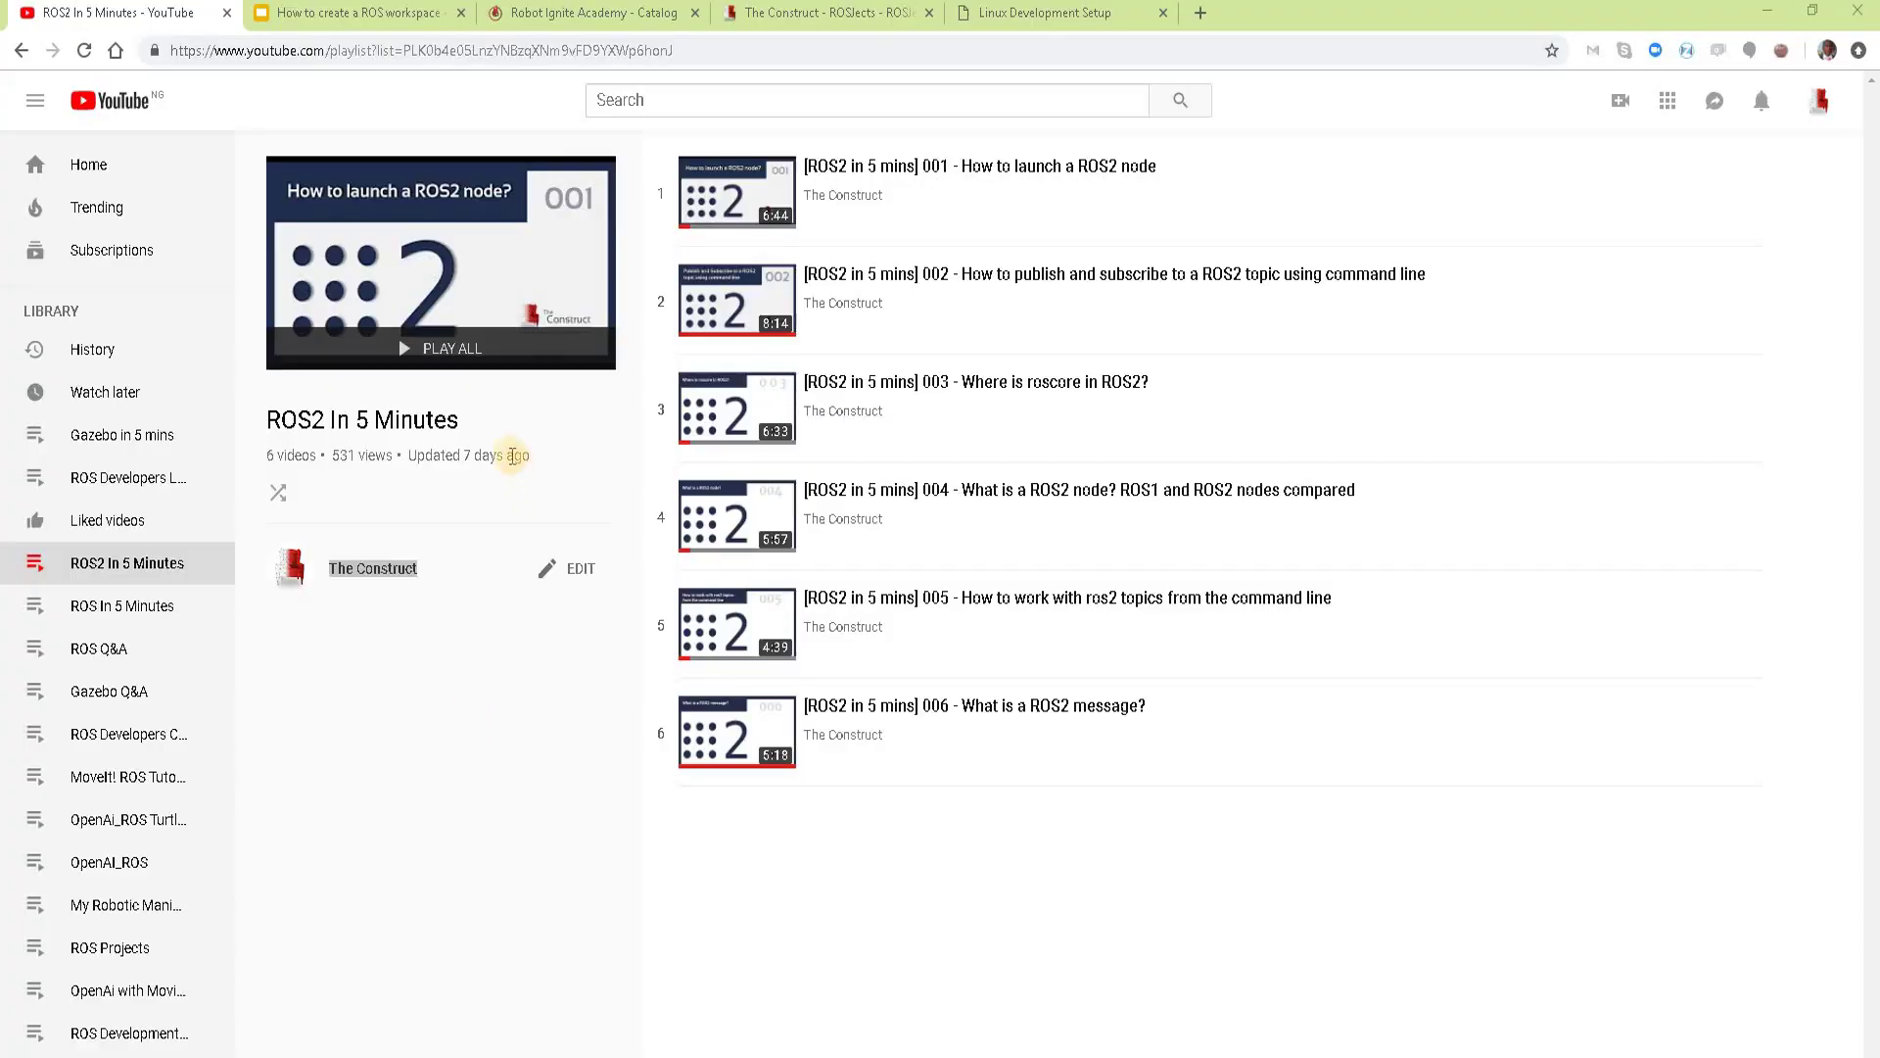
# Step: Highlight the 'ROS2 In 5 Minutes' playlist title and The Construct channel name, then return to the slides
pyautogui.moveTo(471, 427); pyautogui.dragTo(260, 425)
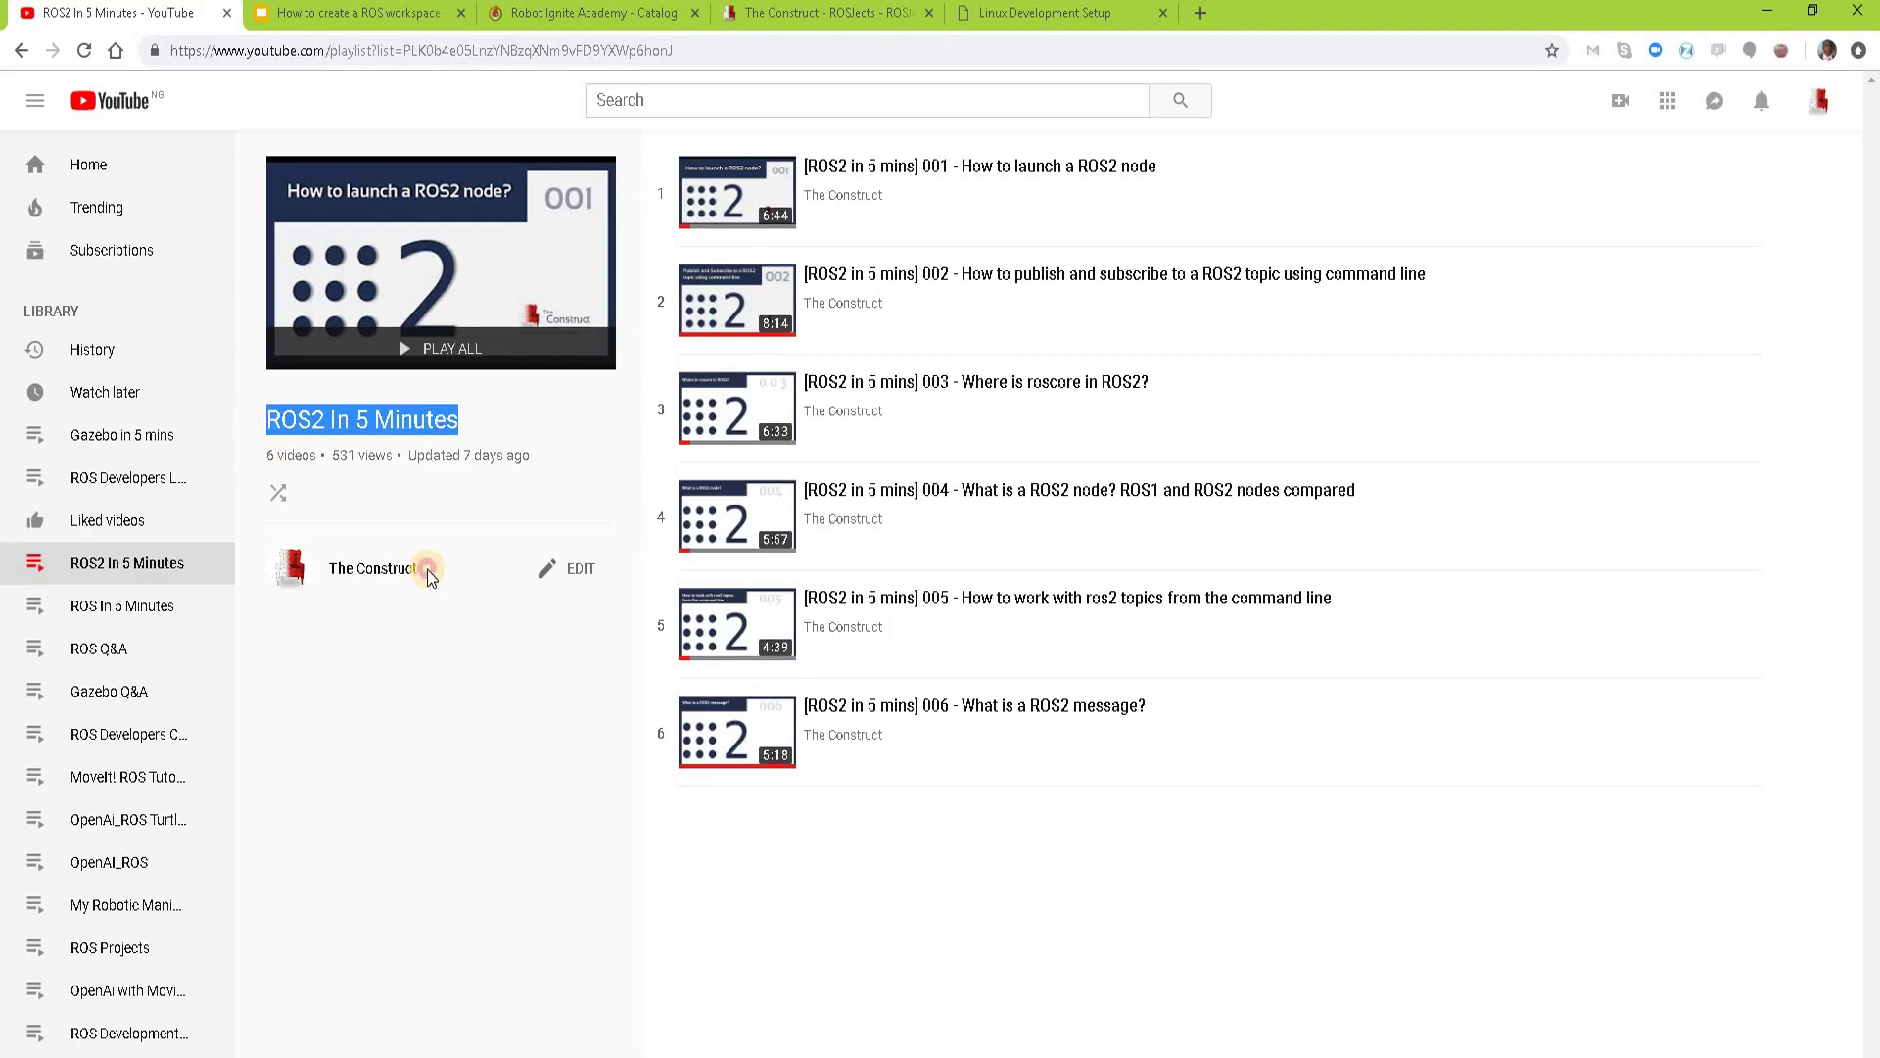
pyautogui.moveTo(424, 571); pyautogui.dragTo(327, 576)
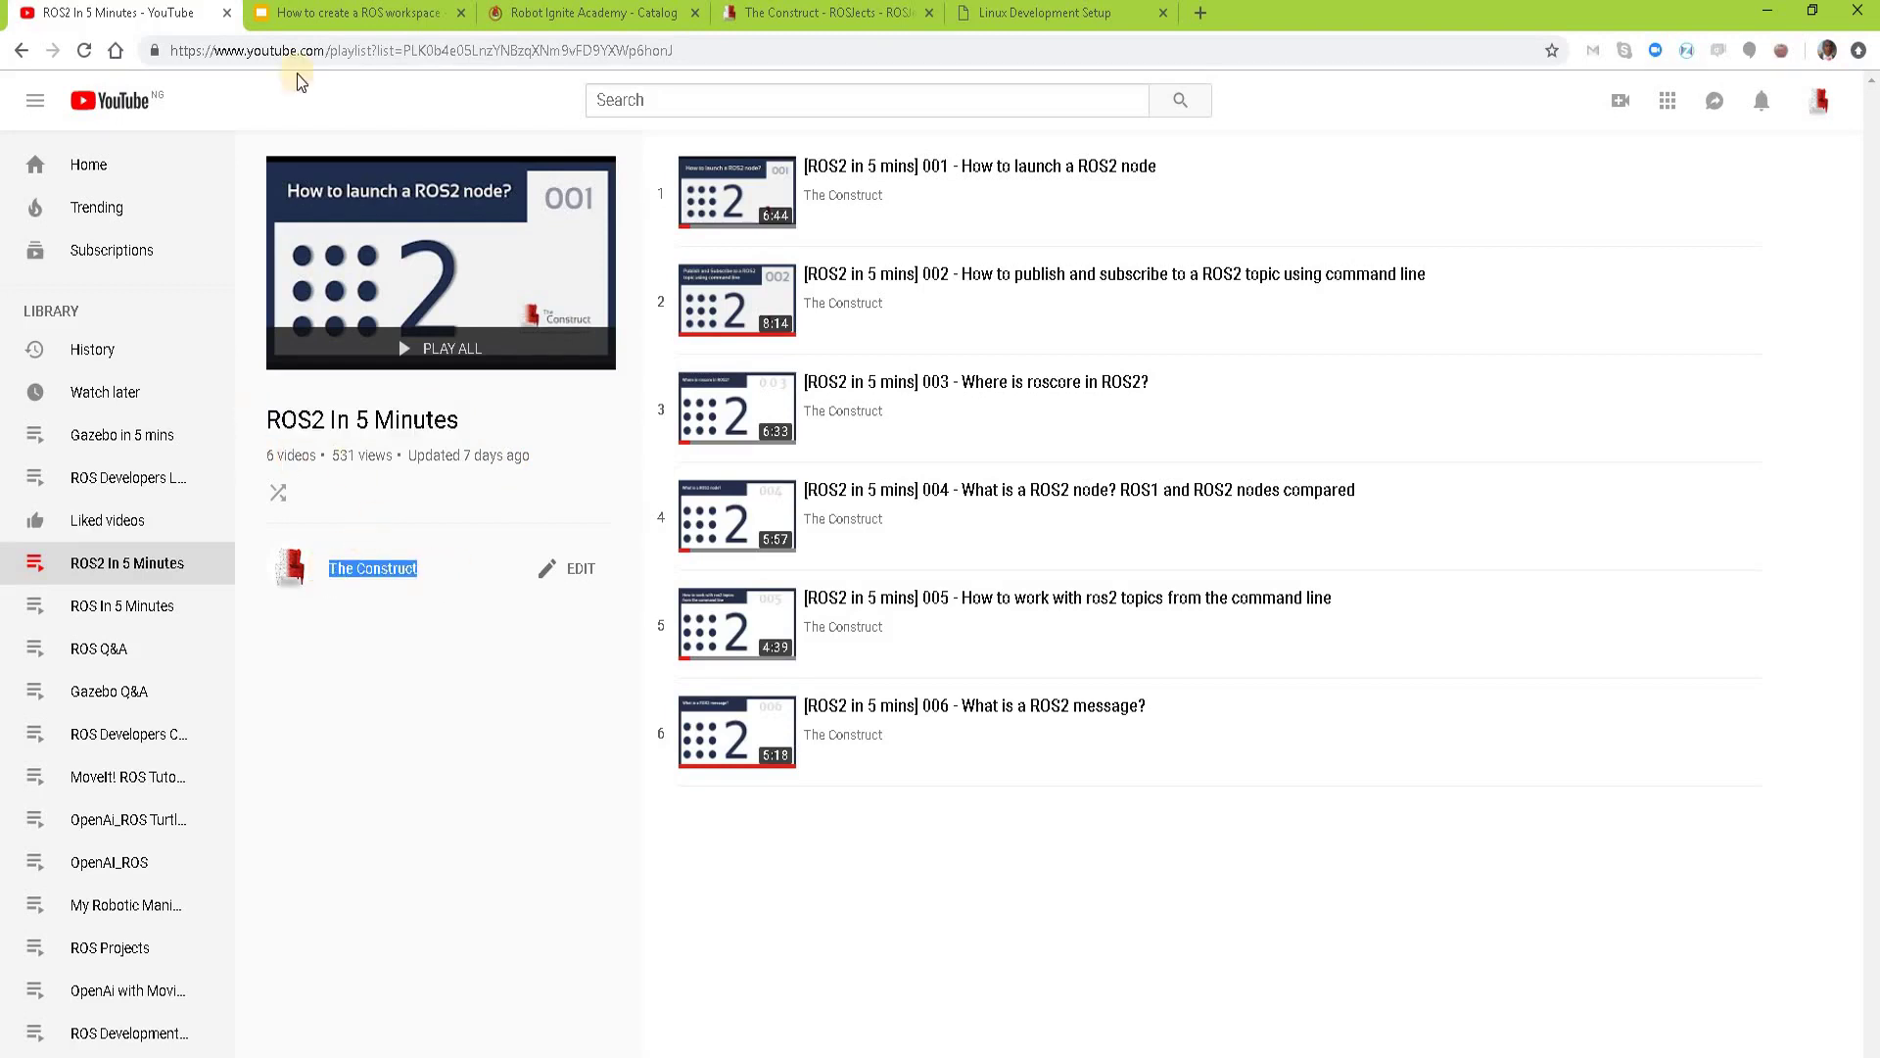
pyautogui.click(361, 15)
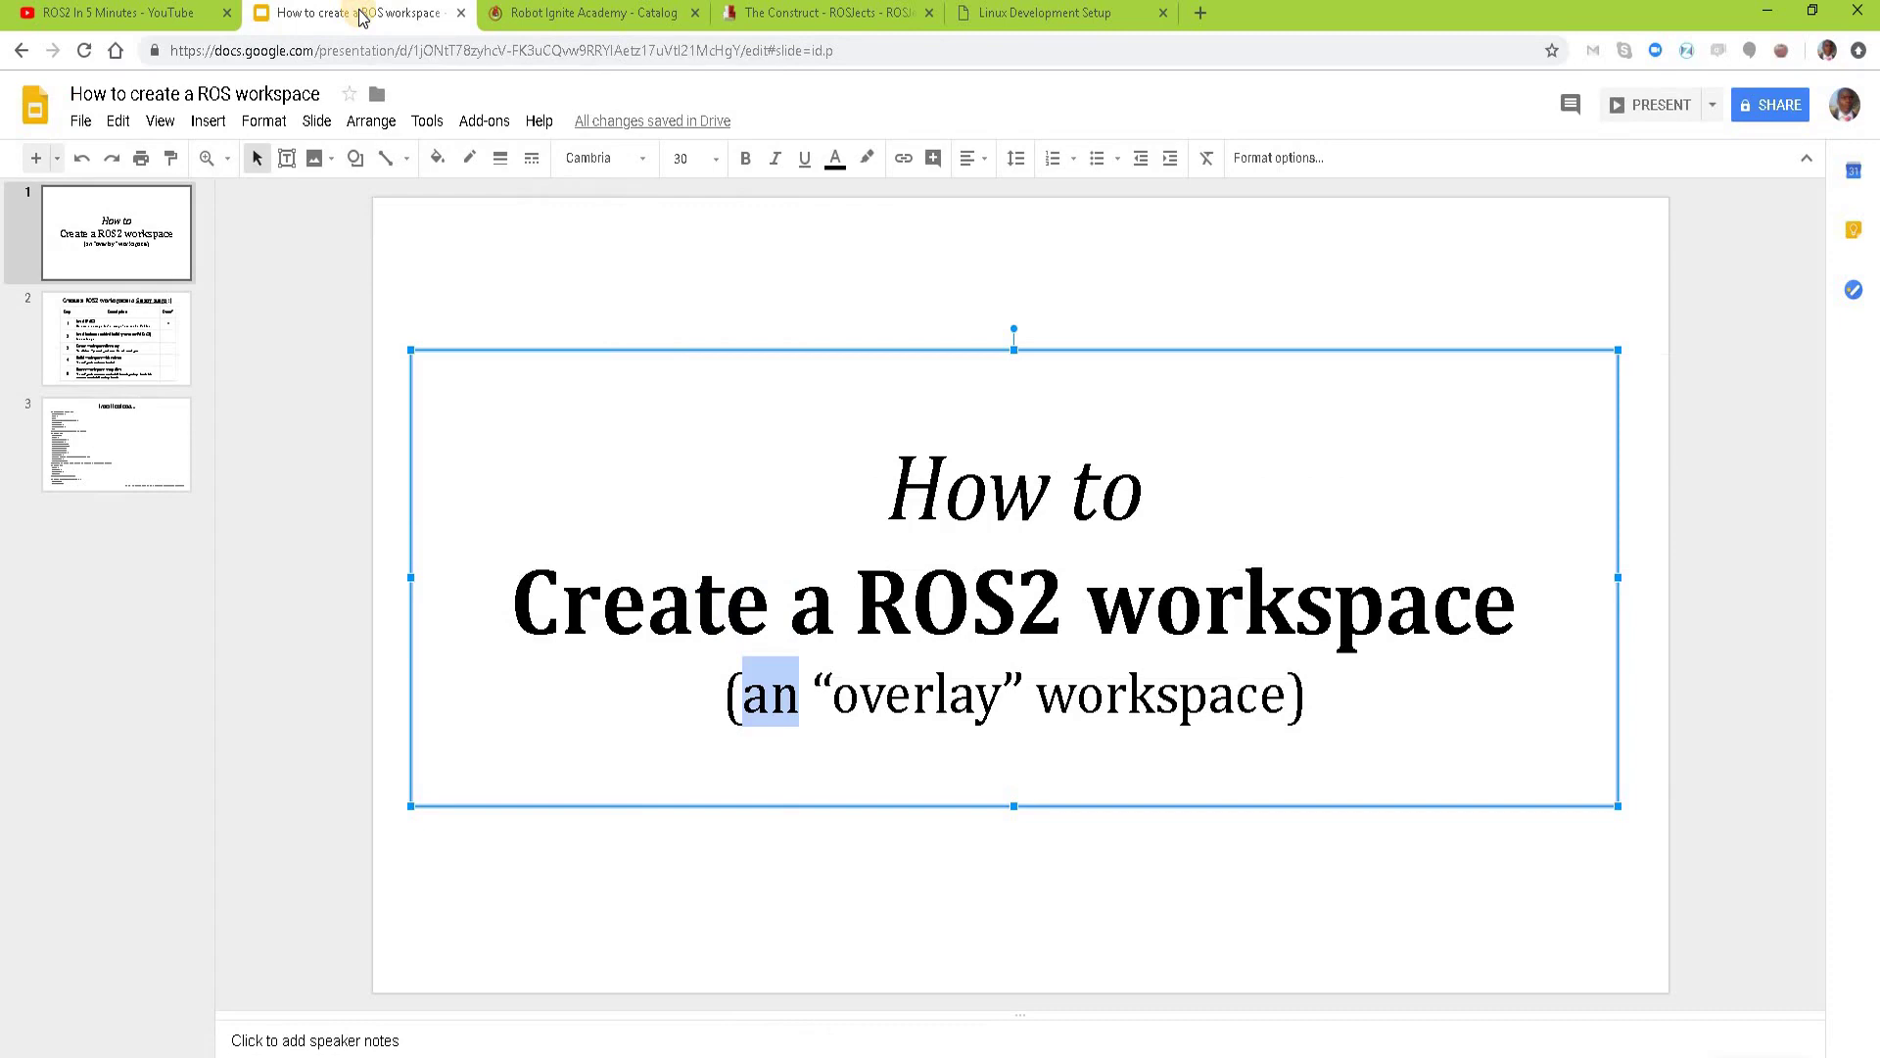
# Step: Browse Robot Ignite Academy's Paths, Courses and Live Classes, then return to the workspace slides
pyautogui.click(636, 20)
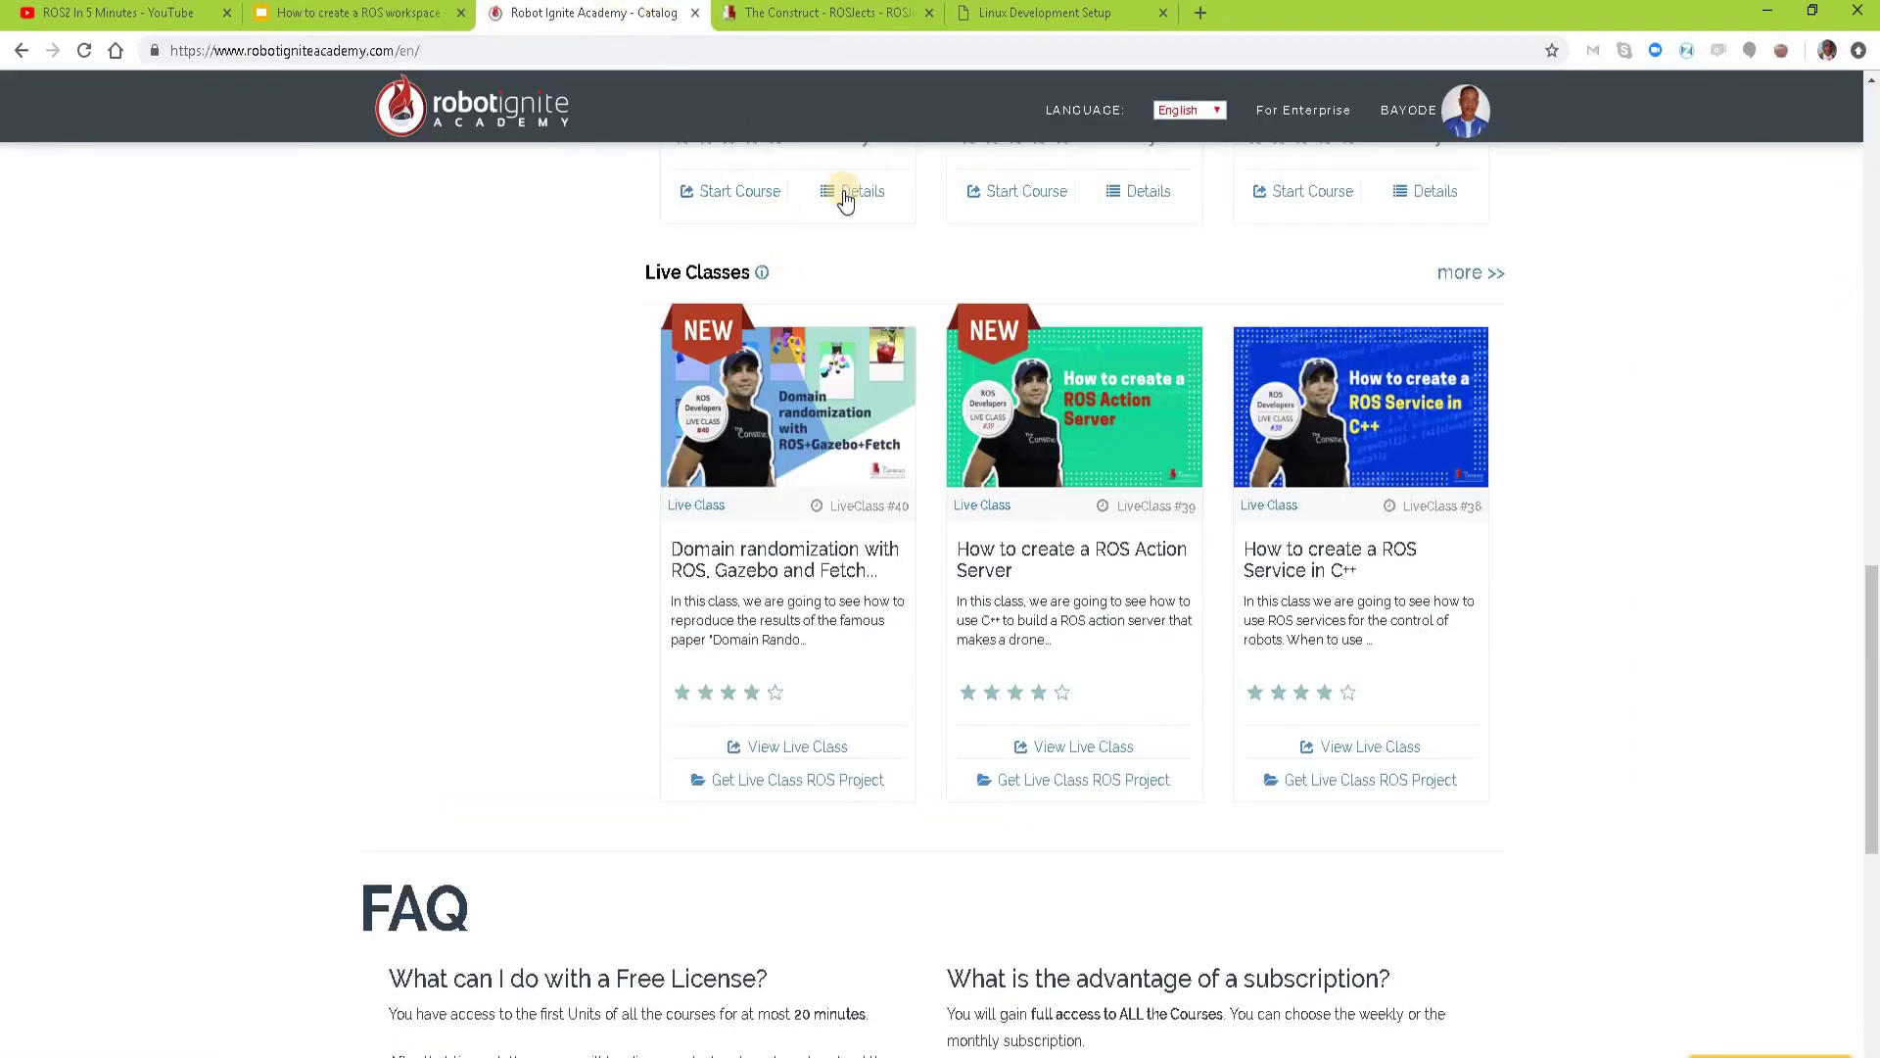
pyautogui.scroll(5, 838, 189)
pyautogui.scroll(4, 838, 189)
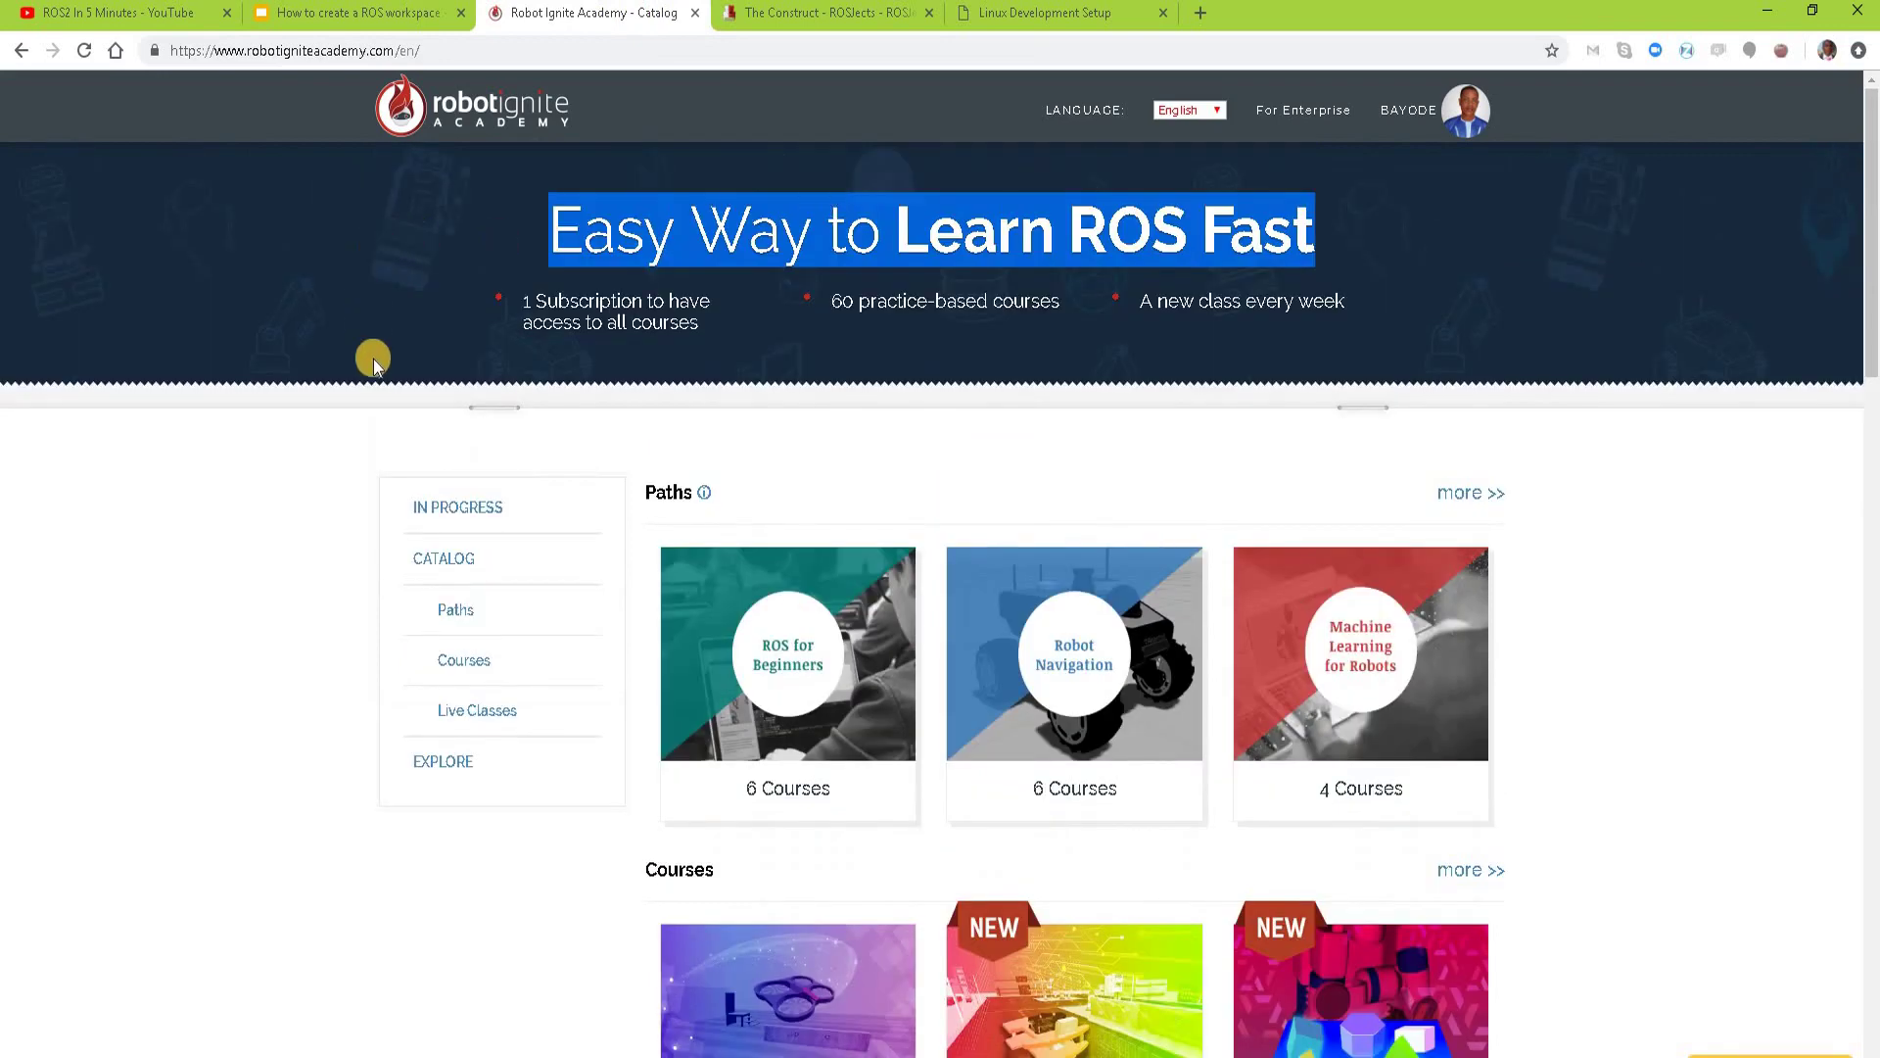
pyautogui.moveTo(517, 224); pyautogui.dragTo(1338, 221)
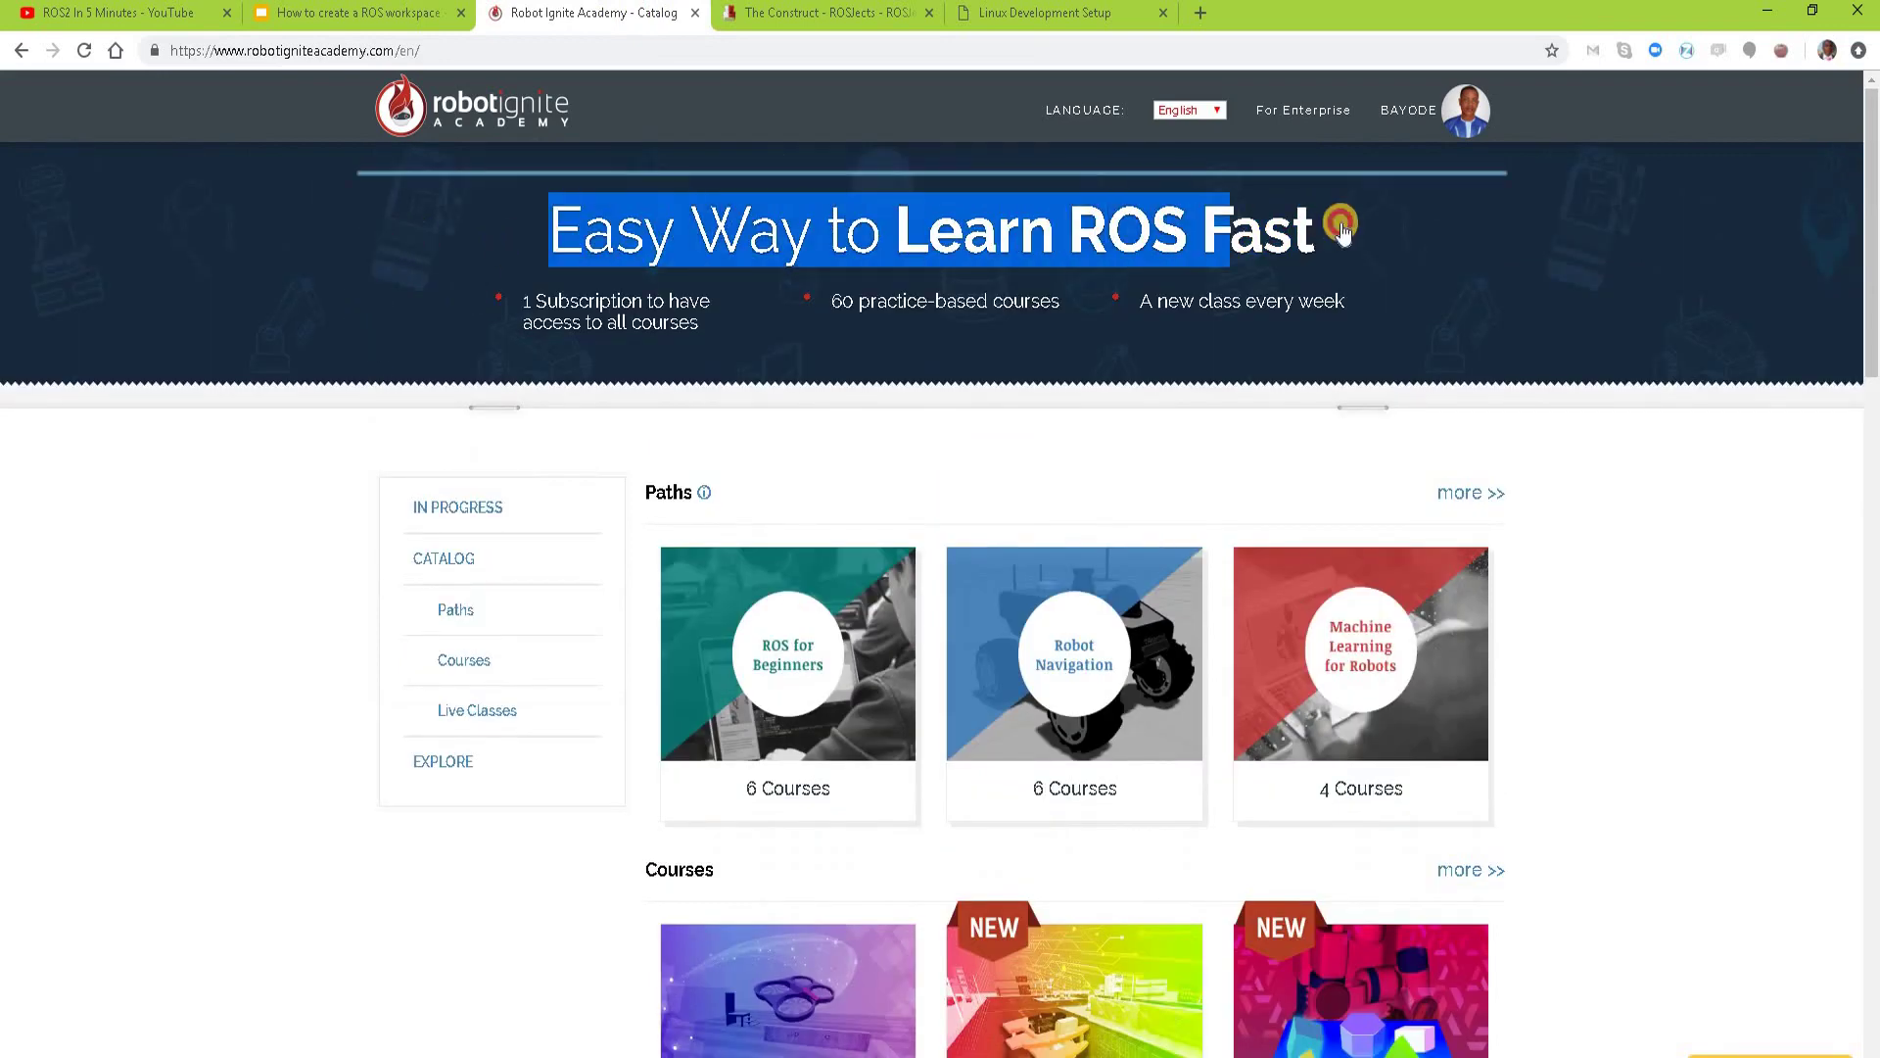
pyautogui.scroll(-2, 263, 345)
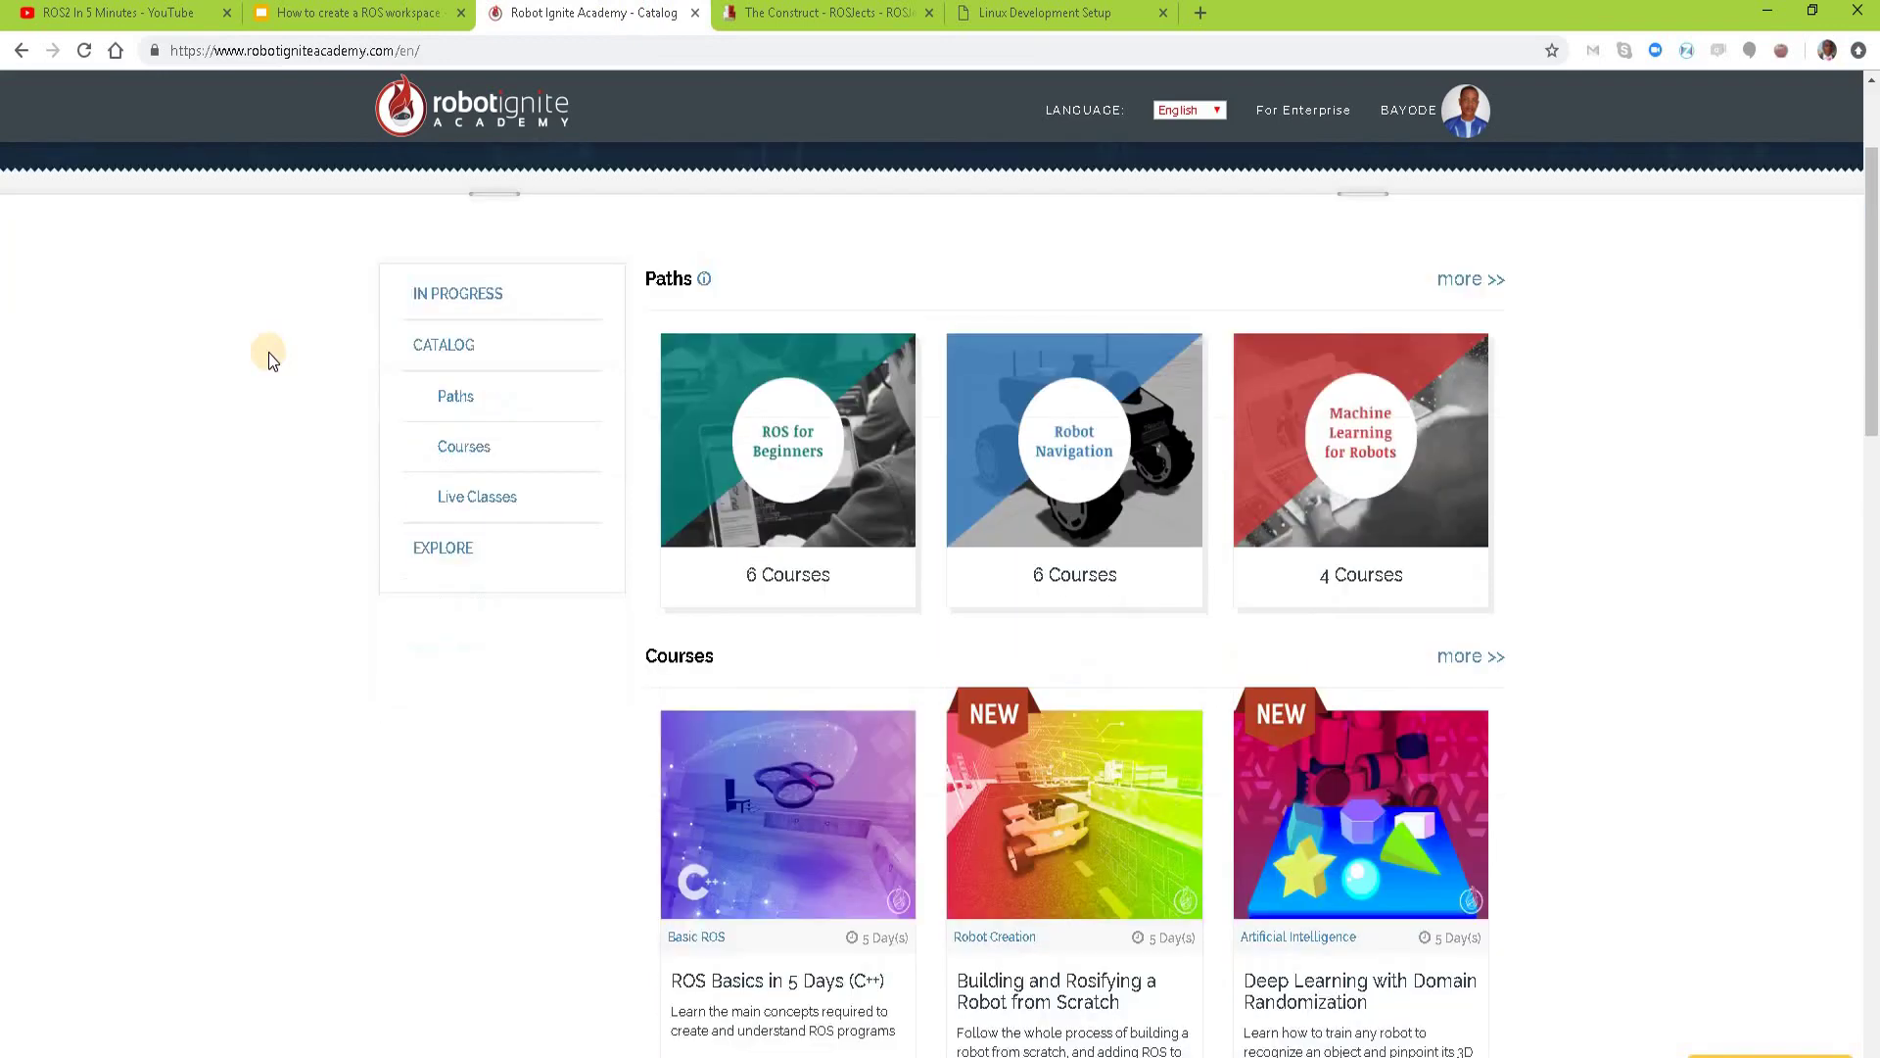
pyautogui.scroll(-1, 266, 353)
pyautogui.scroll(-2, 269, 359)
pyautogui.scroll(-2, 270, 358)
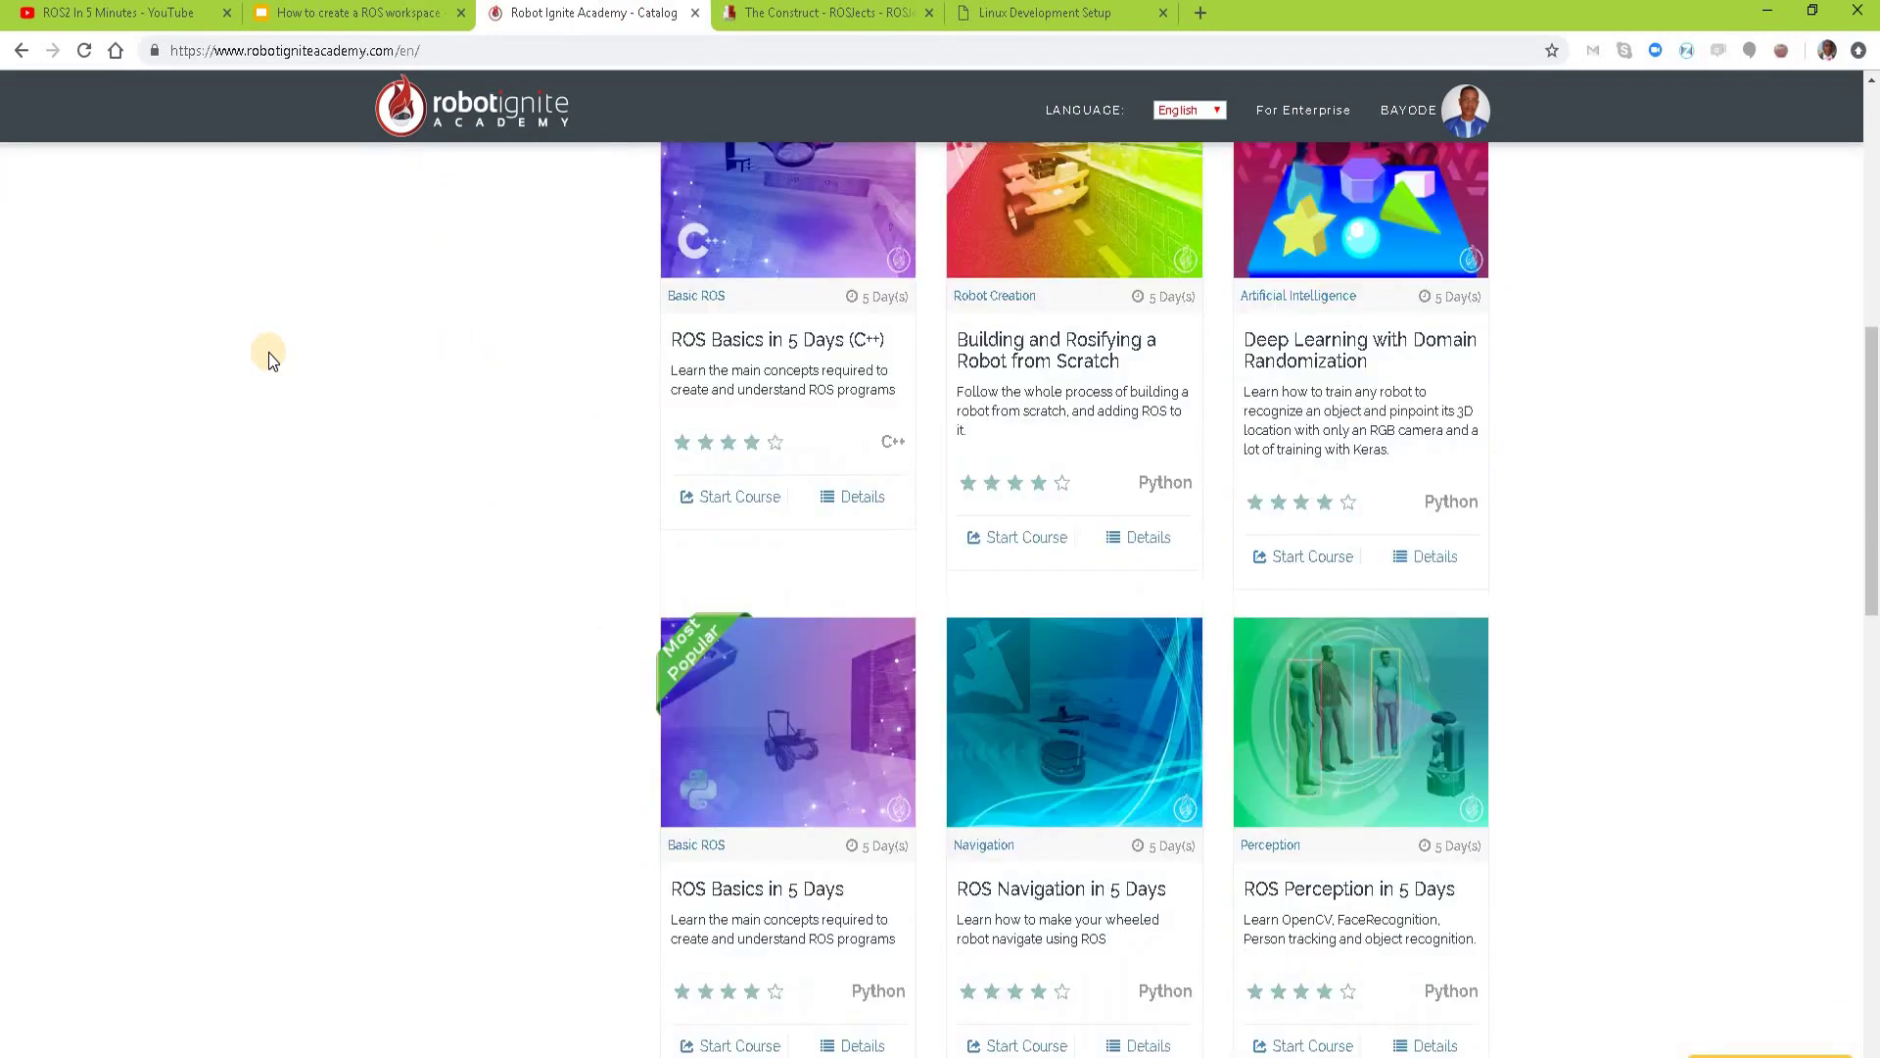
pyautogui.scroll(-2, 269, 360)
pyautogui.scroll(-2, 270, 360)
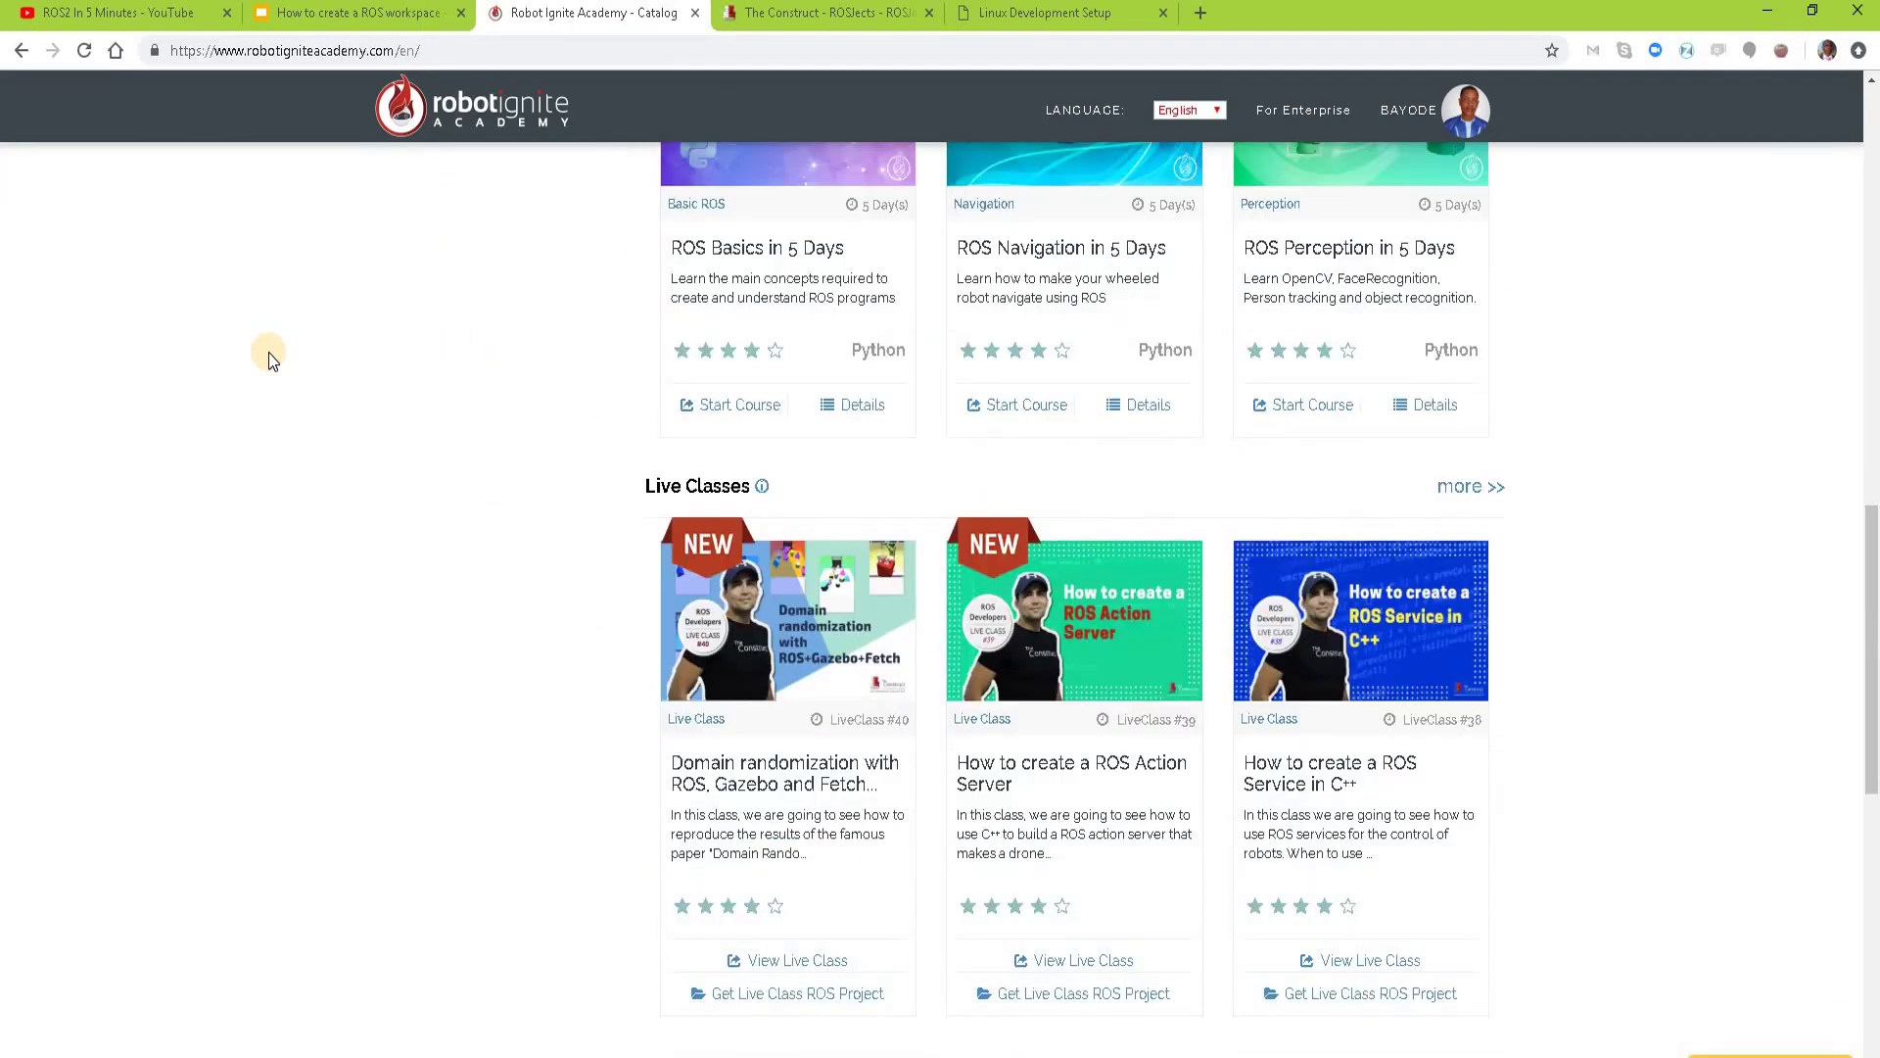
pyautogui.scroll(-1, 268, 358)
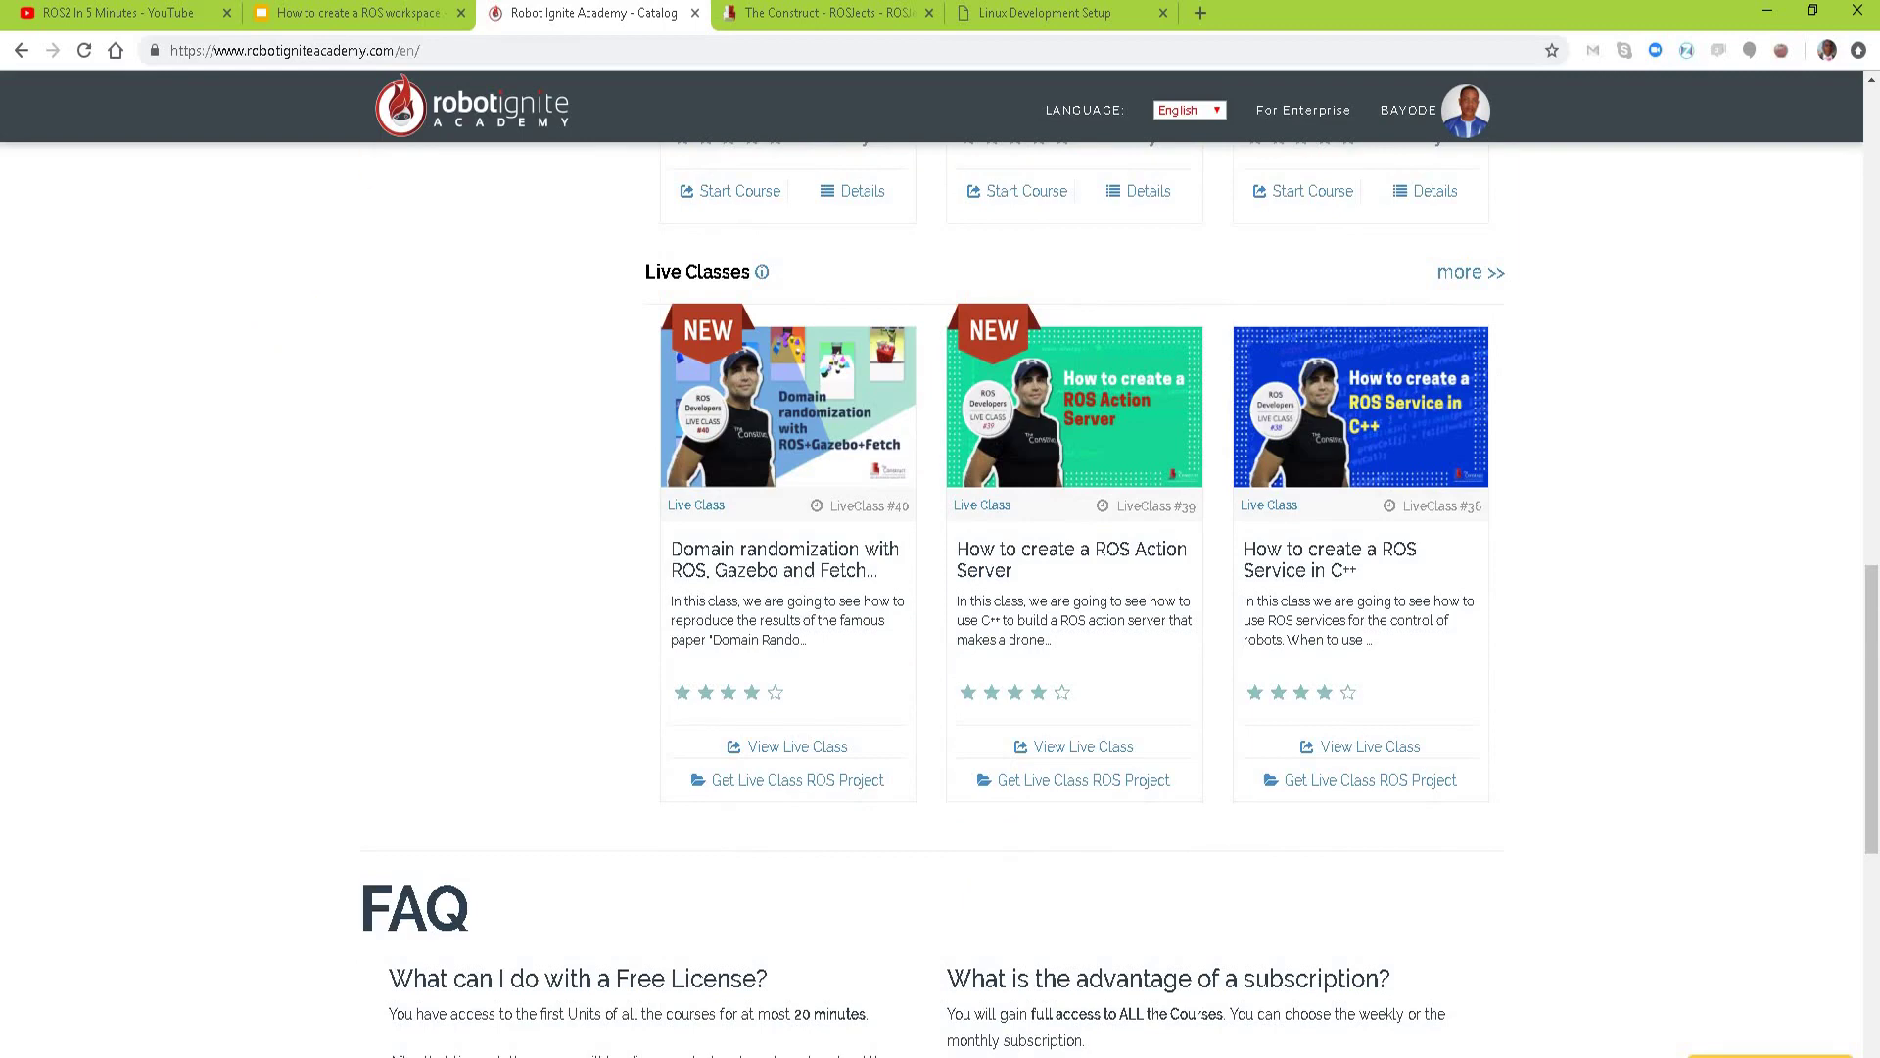
pyautogui.click(358, 11)
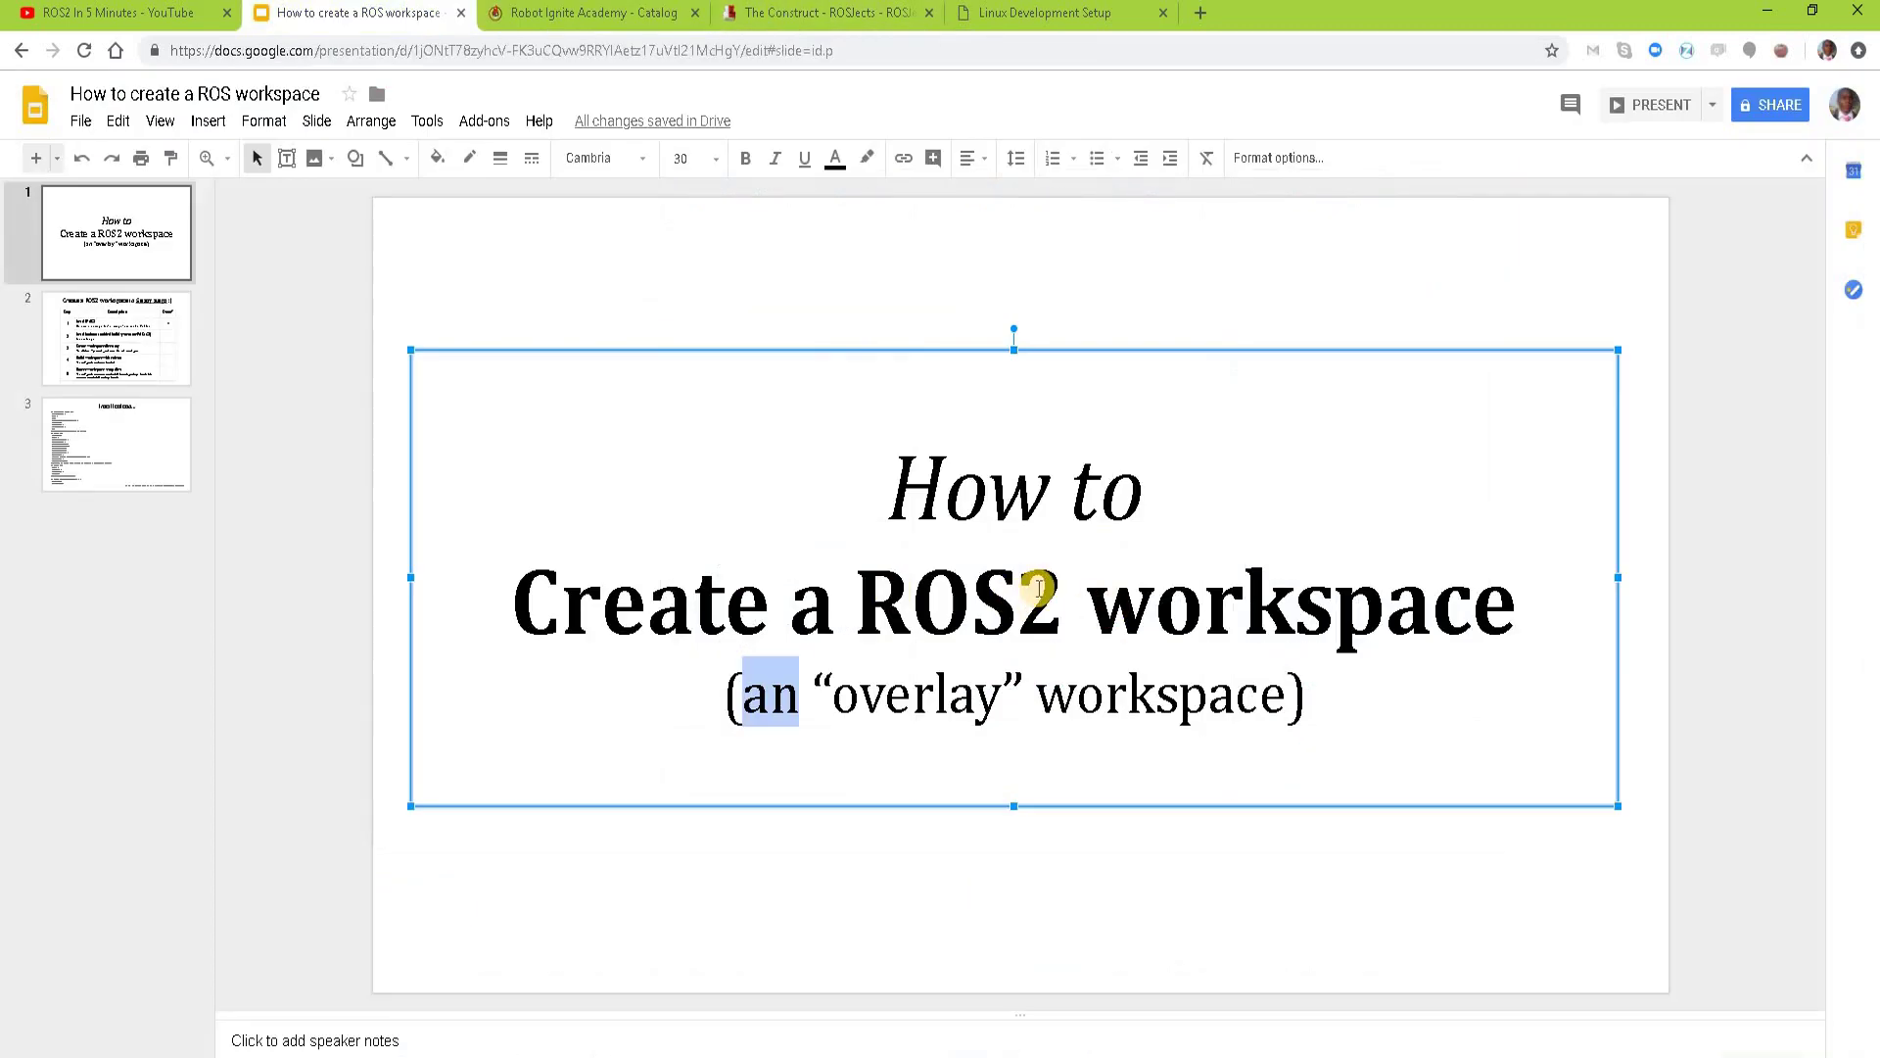
# Step: Review the '5 easy steps' table, highlighting step 1 'Install ROS2' and its docker image note
pyautogui.click(118, 336)
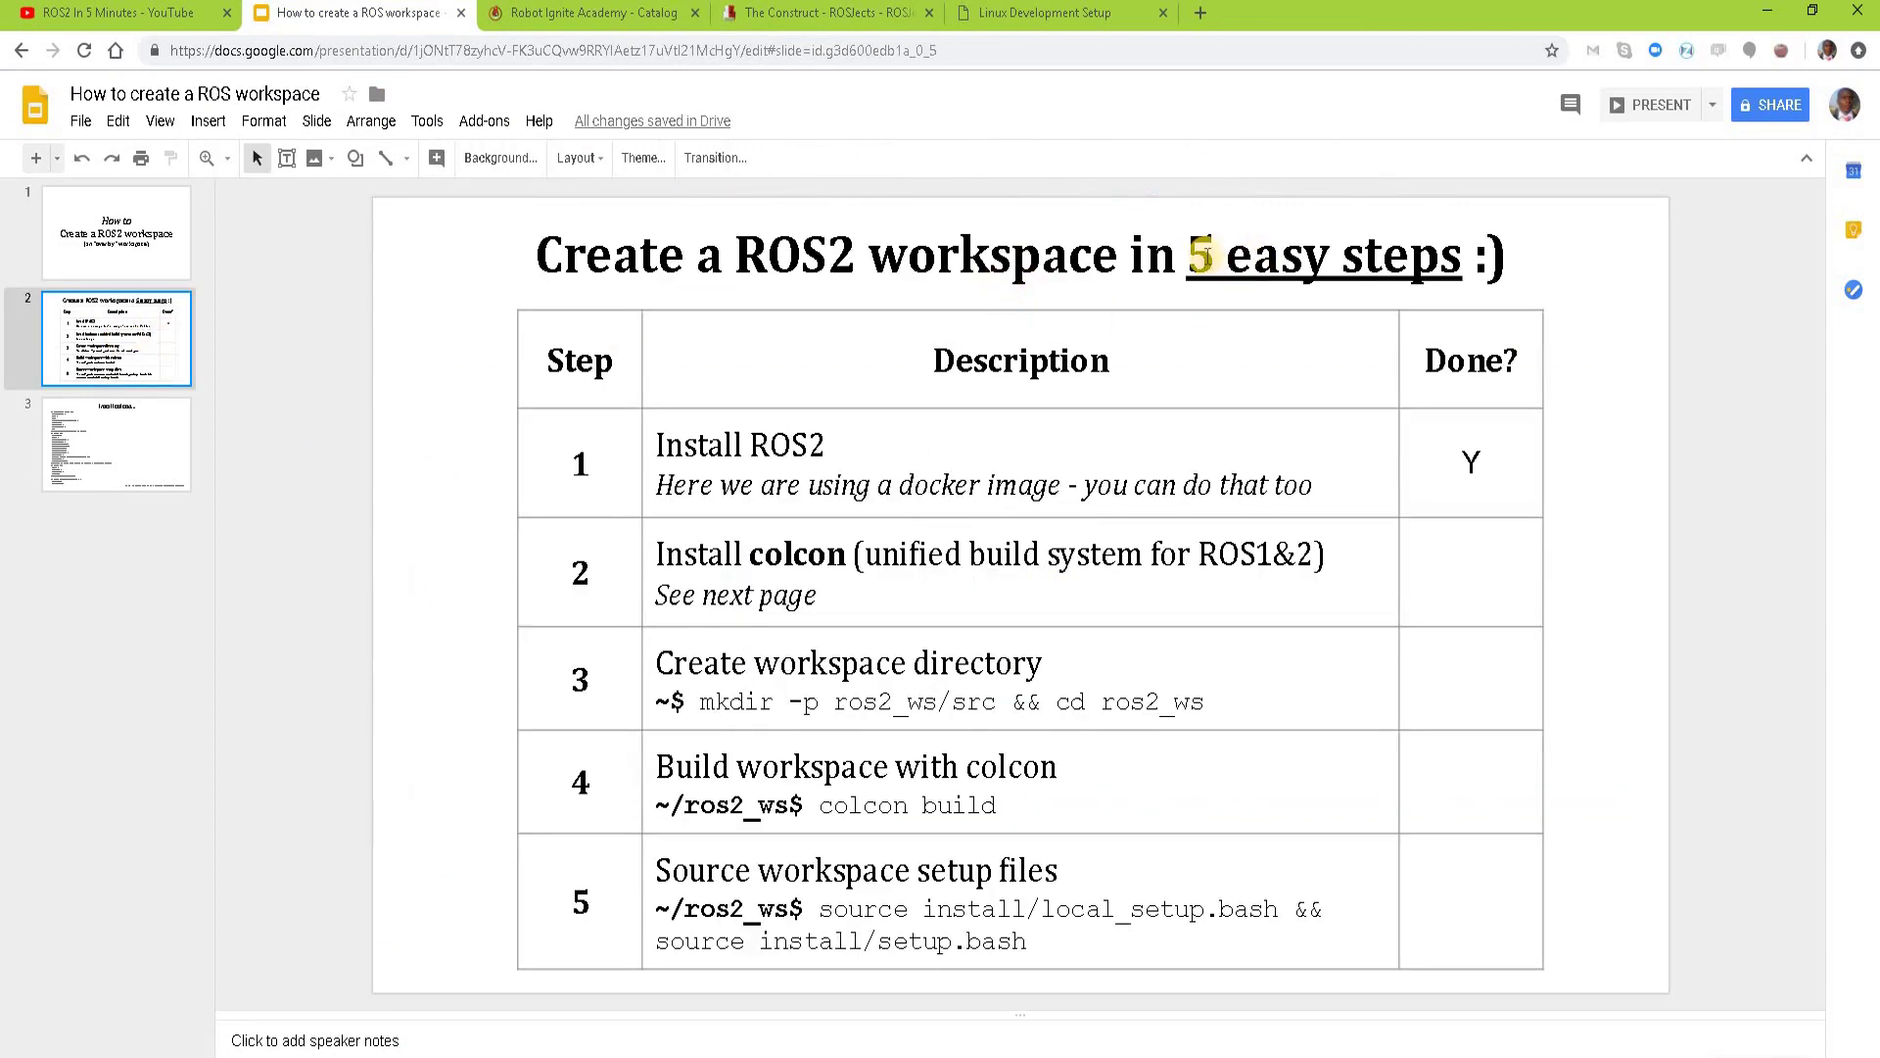
pyautogui.moveTo(1189, 254); pyautogui.dragTo(1449, 254)
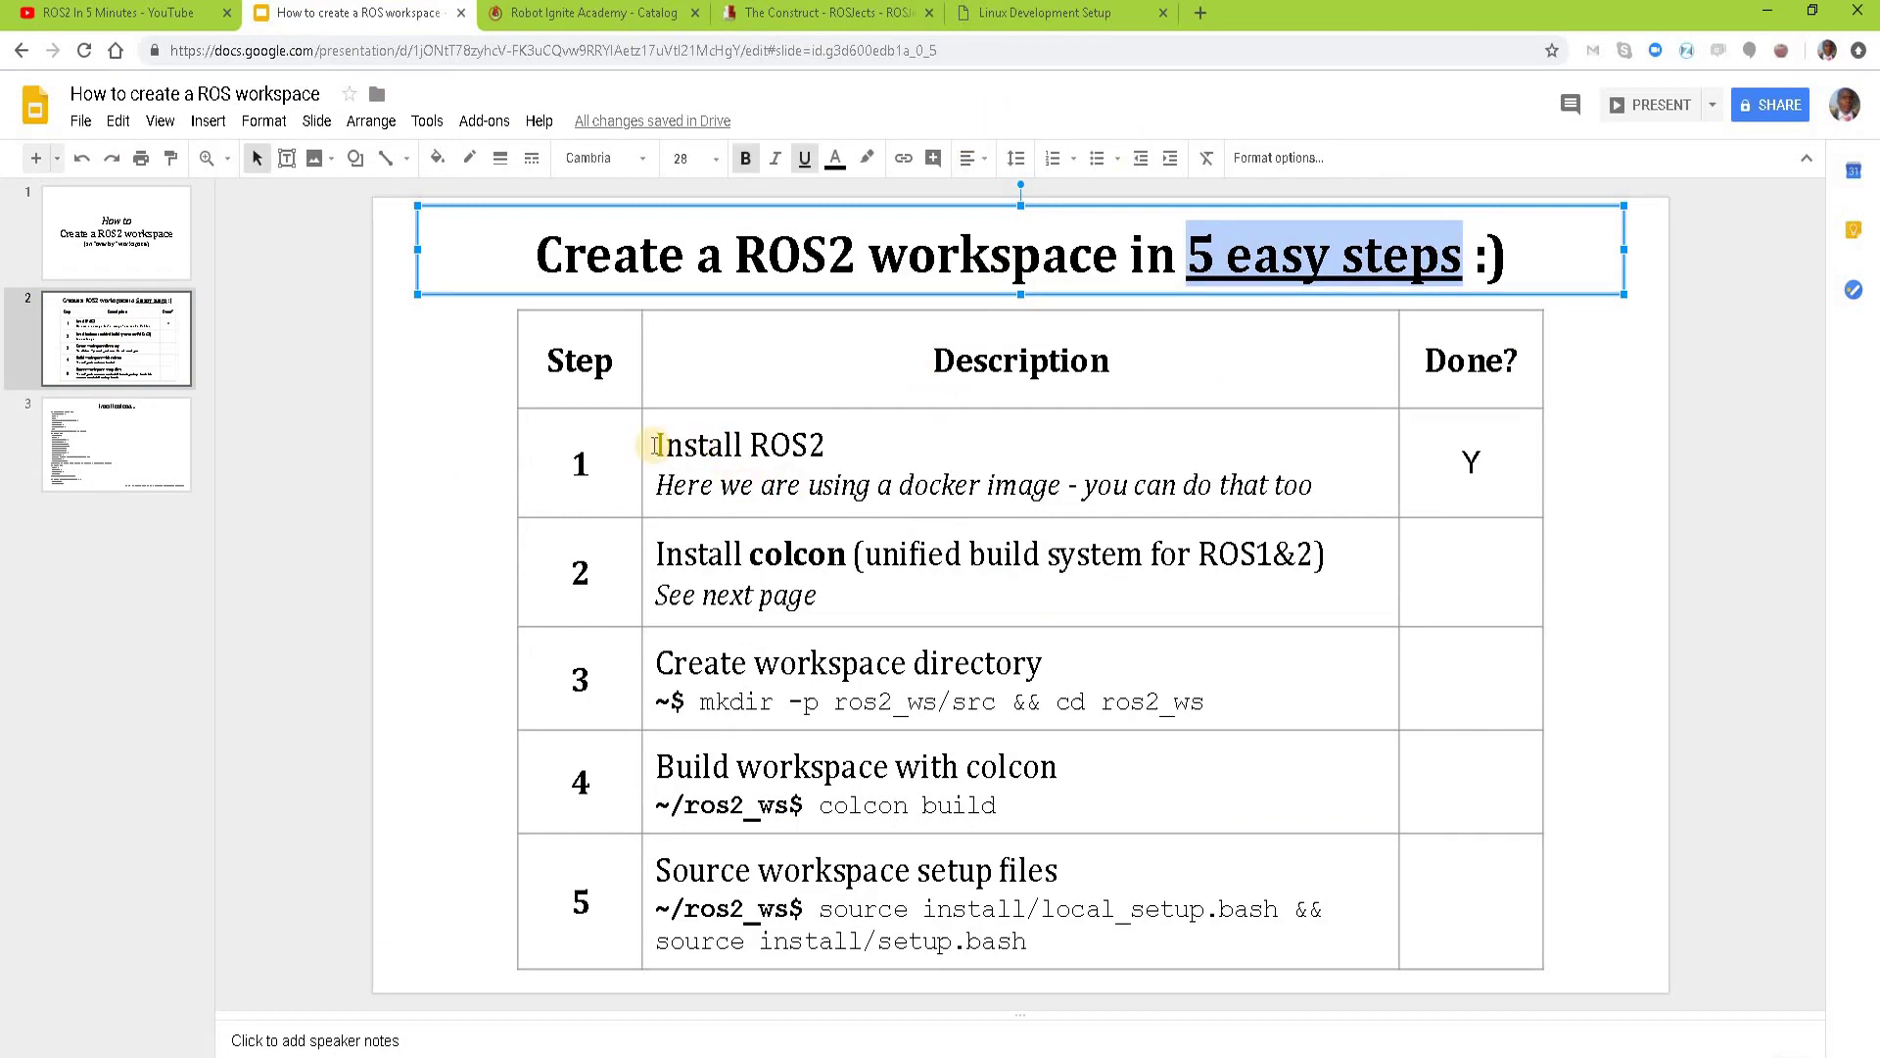
pyautogui.moveTo(656, 445); pyautogui.dragTo(904, 445)
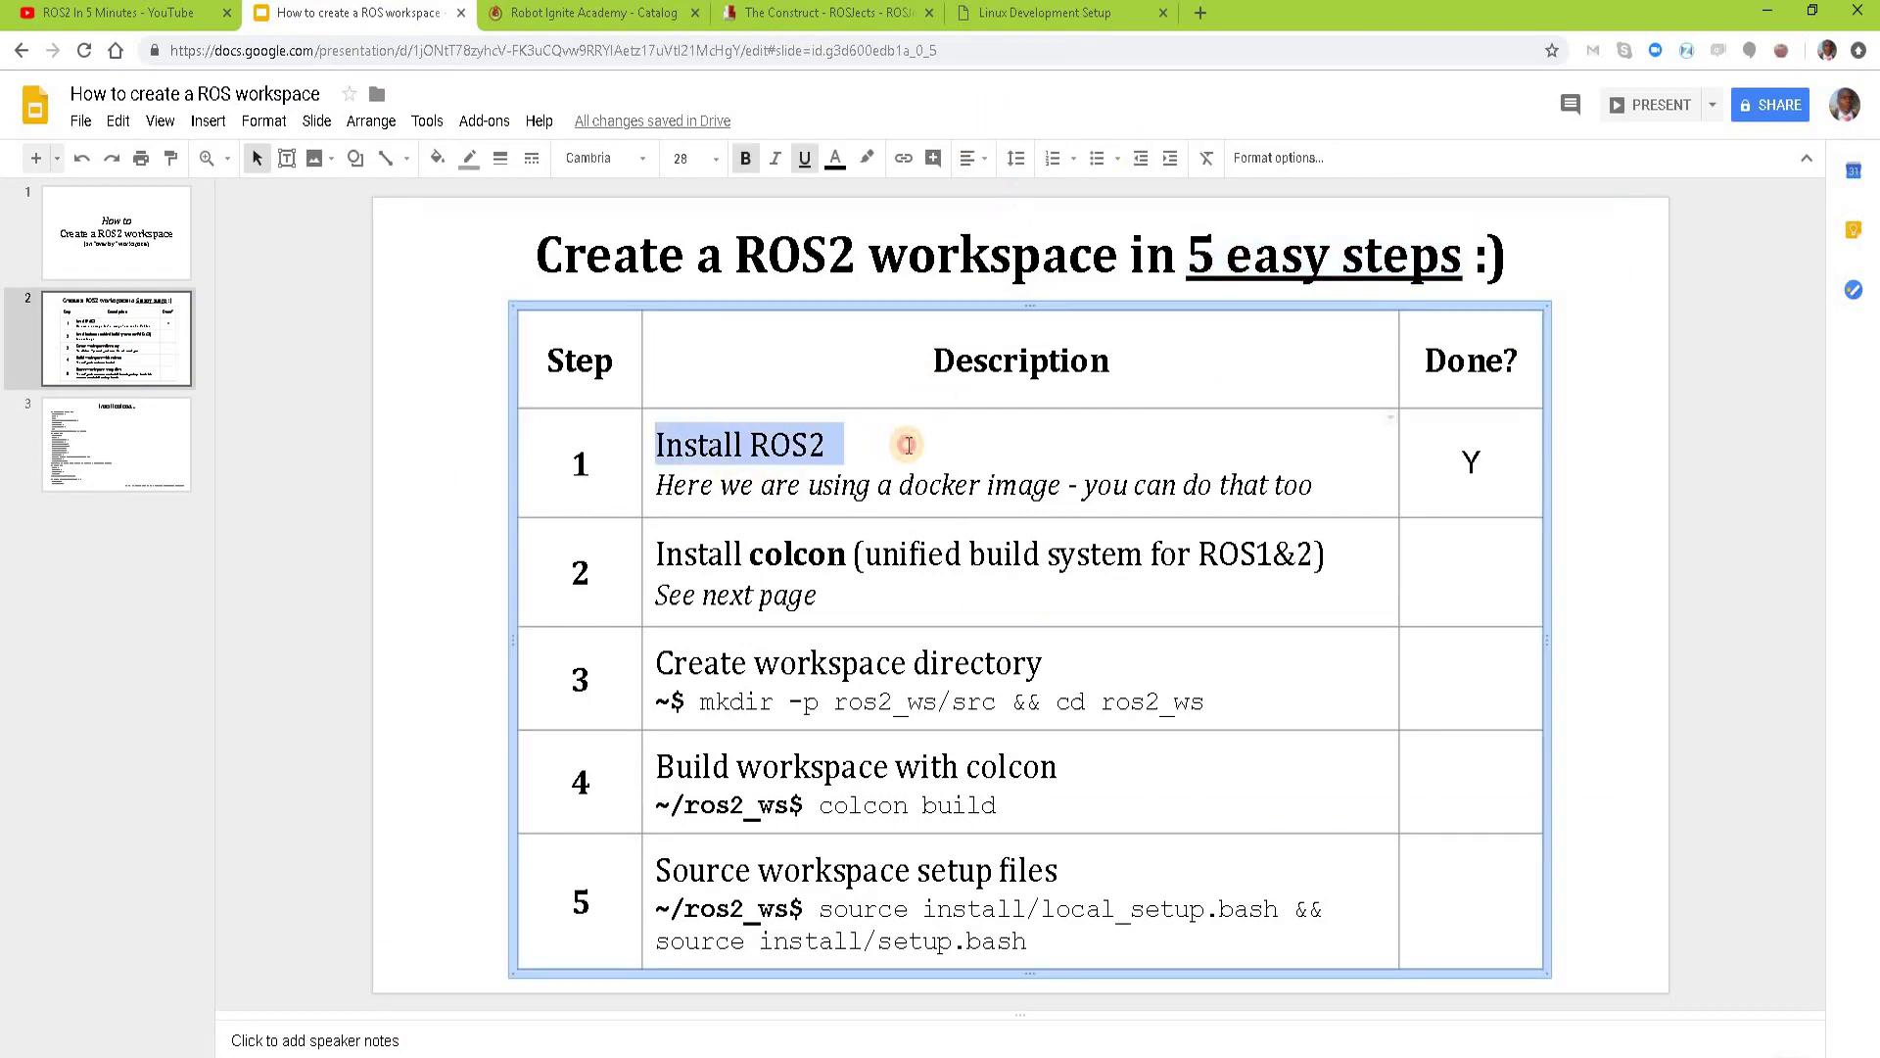
pyautogui.click(1501, 468)
pyautogui.click(655, 485)
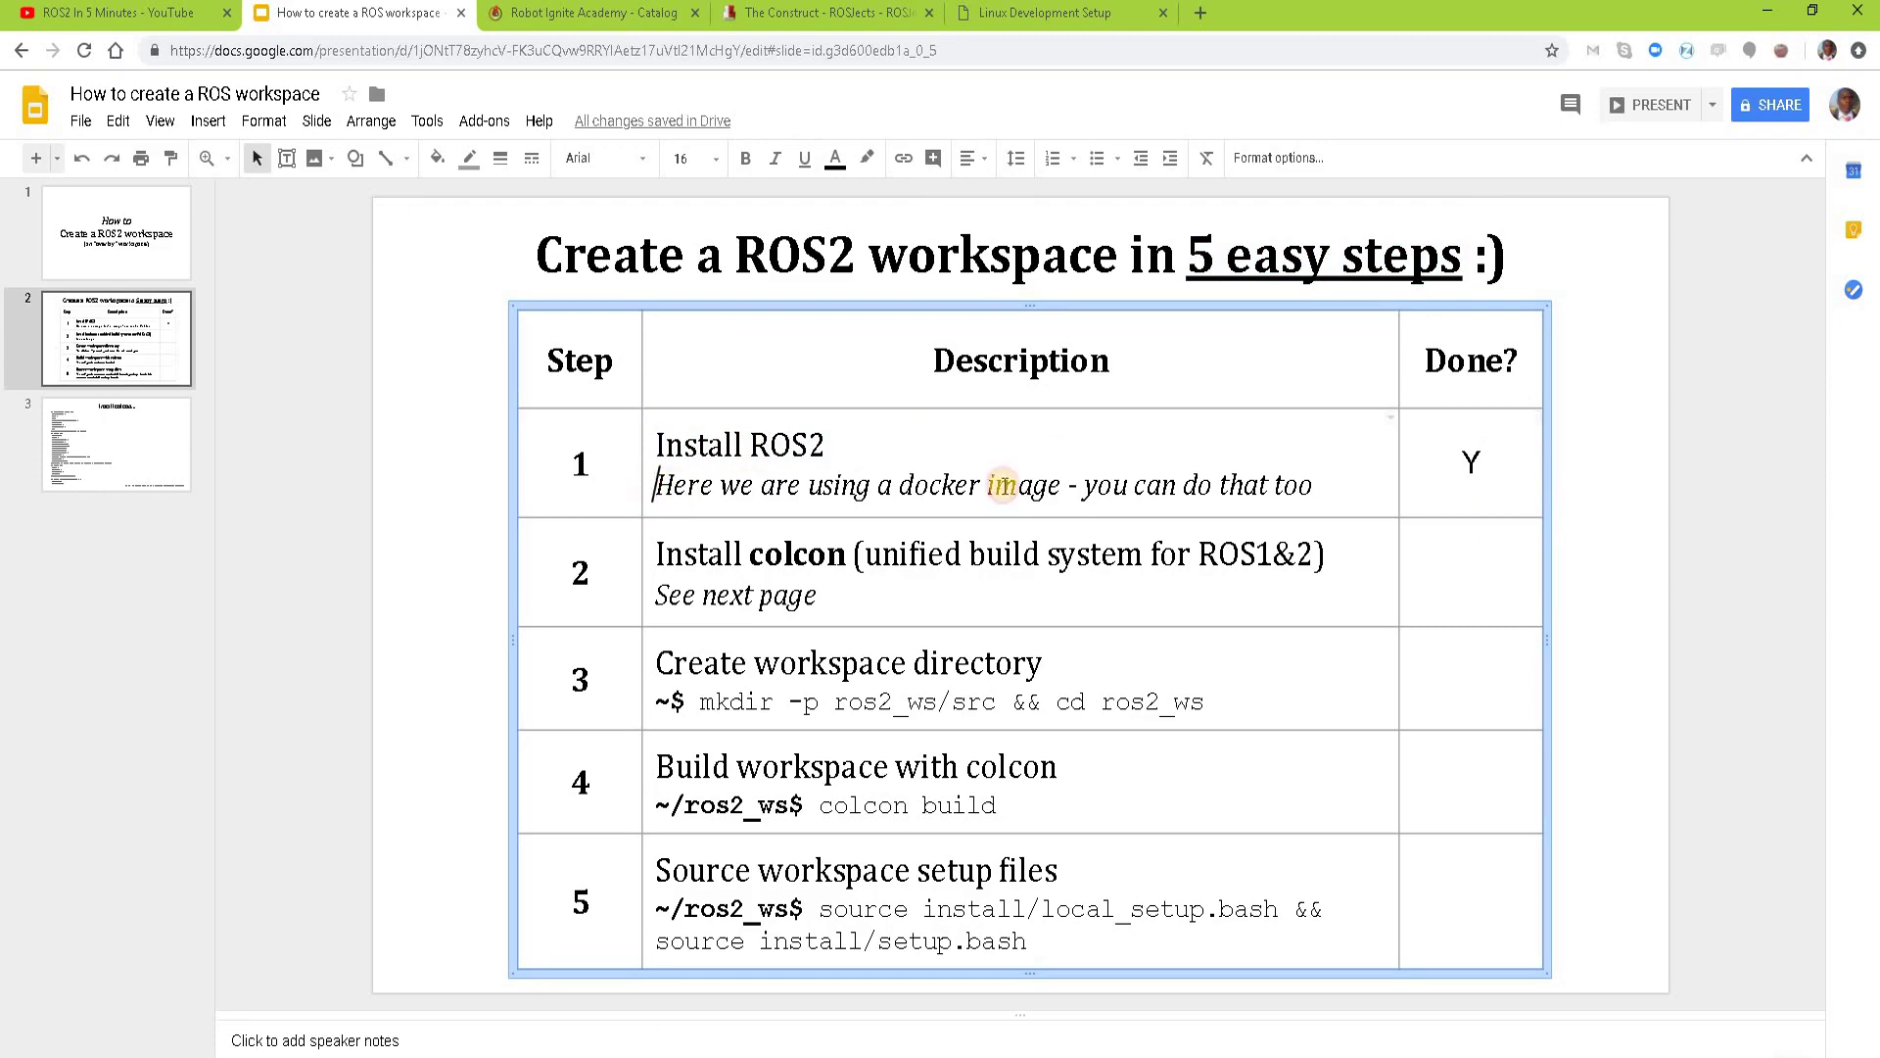
pyautogui.moveTo(1003, 485); pyautogui.dragTo(1310, 485)
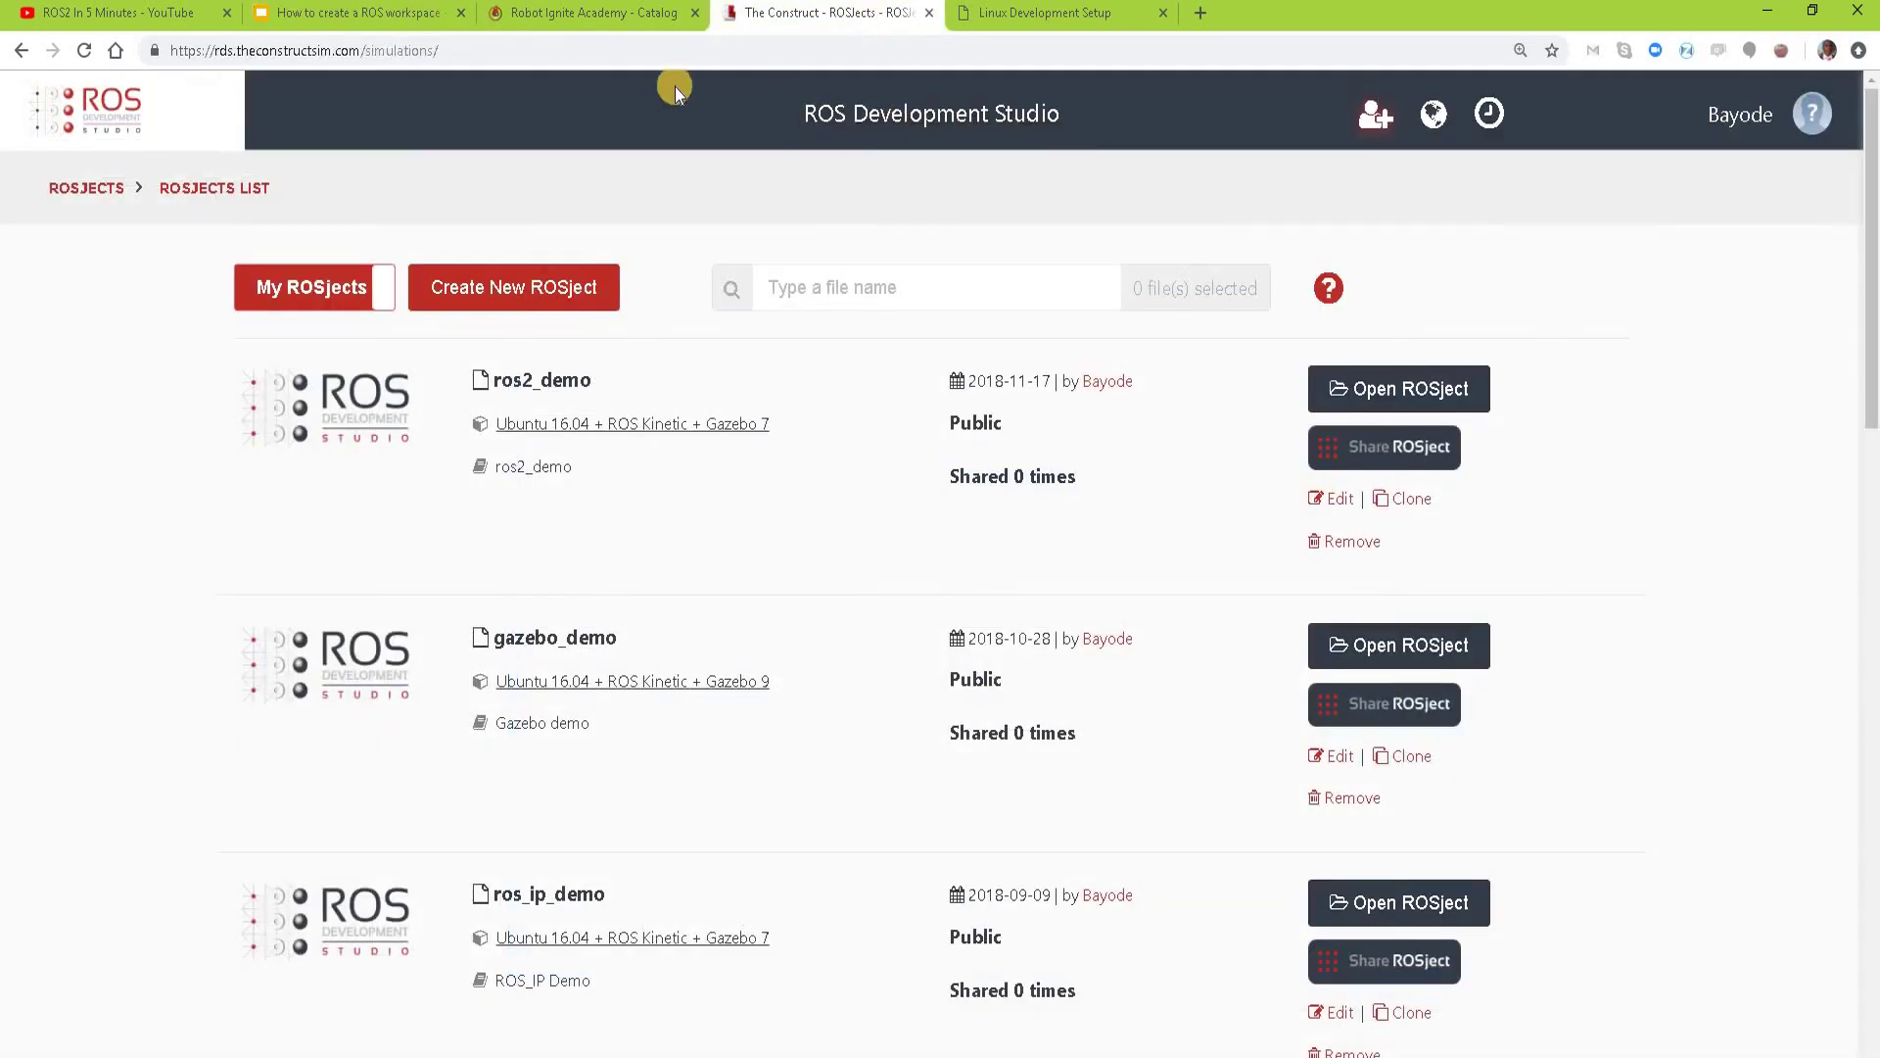
# Step: Open the ros2_demo project from the ROS Development Studio project list
pyautogui.moveTo(799, 119); pyautogui.dragTo(1066, 117)
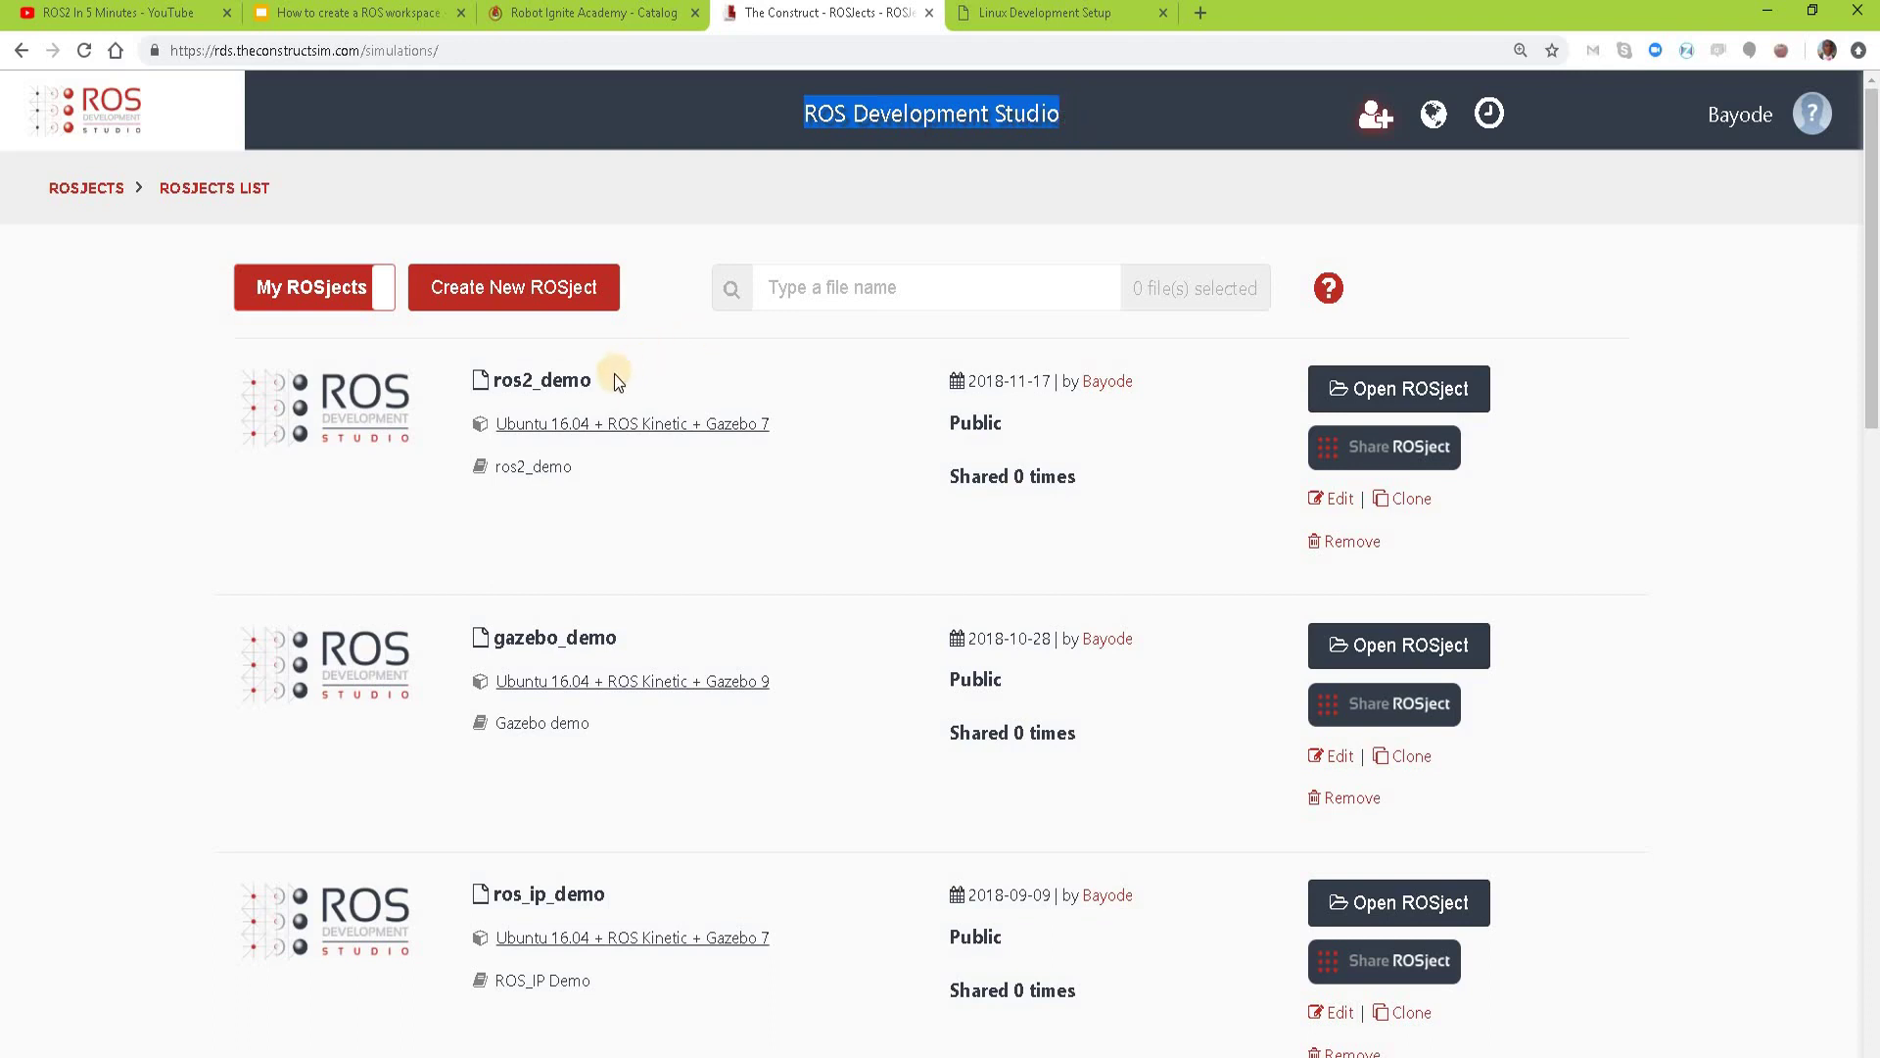
pyautogui.moveTo(614, 381); pyautogui.dragTo(495, 379)
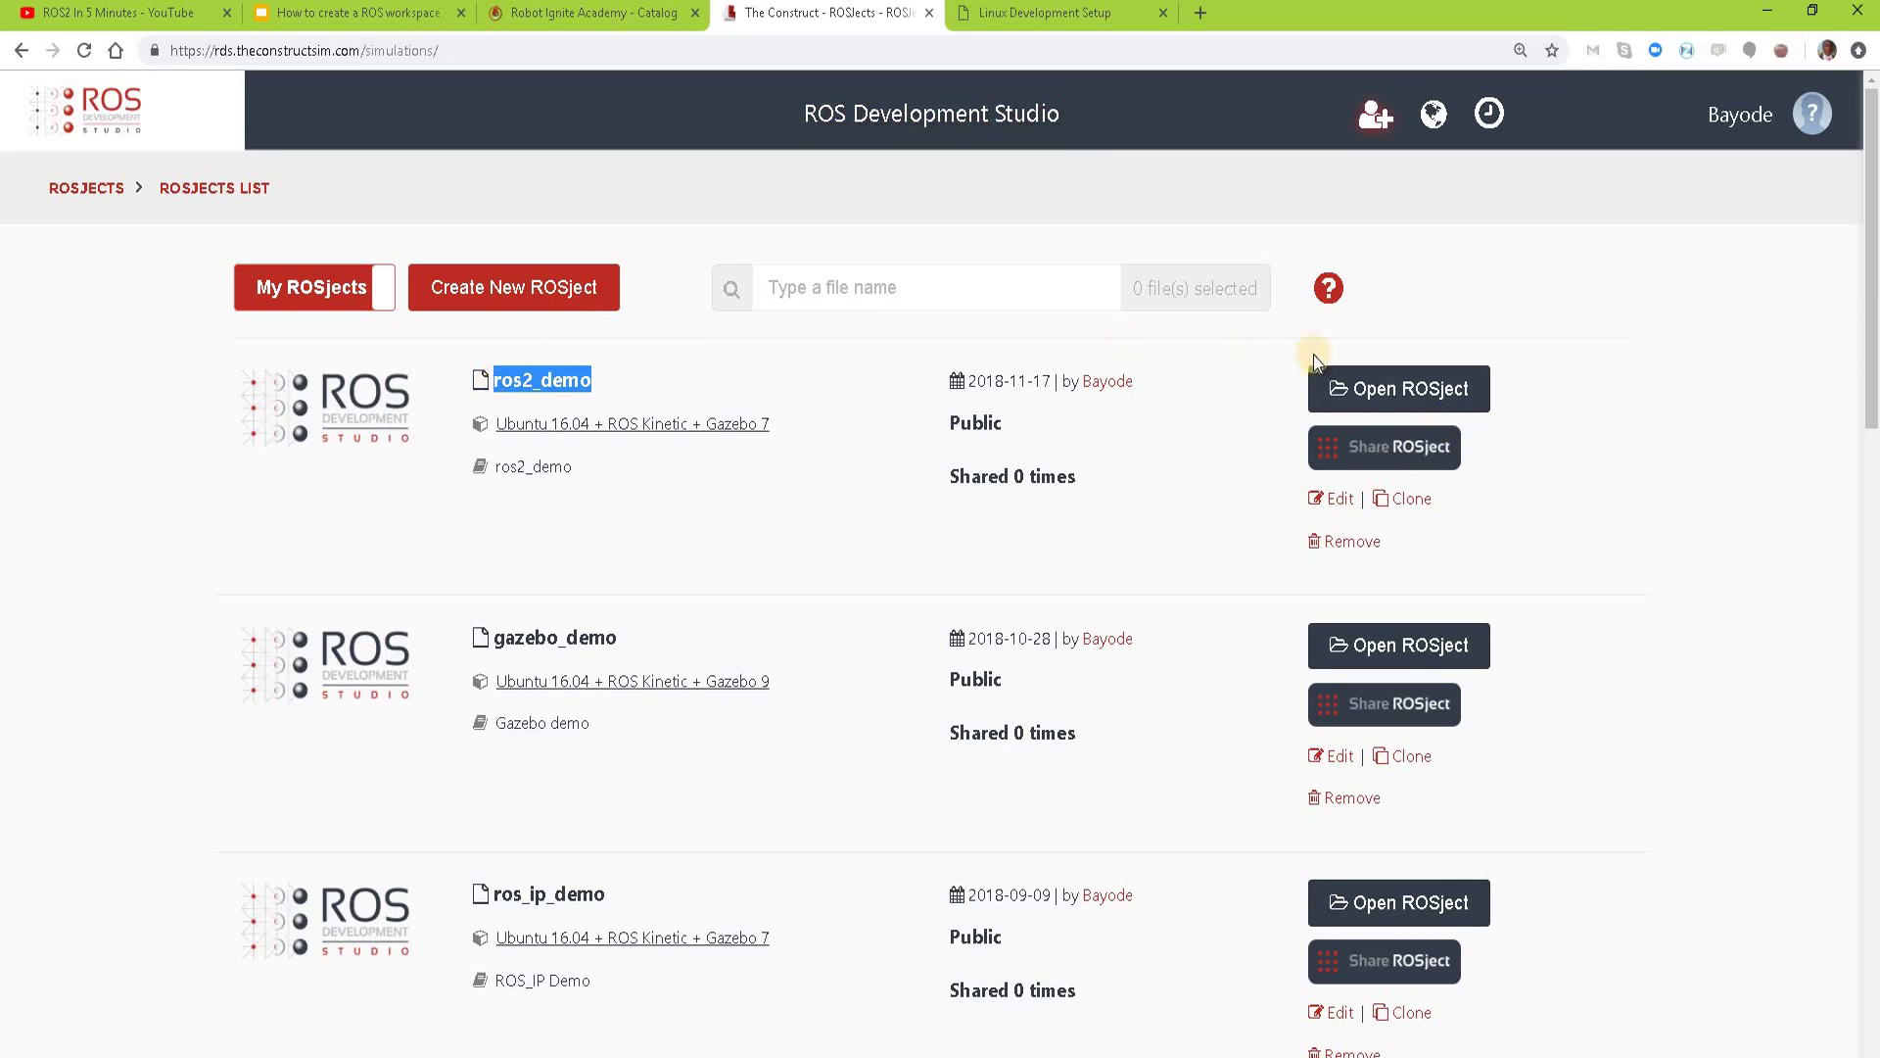
pyautogui.click(1398, 390)
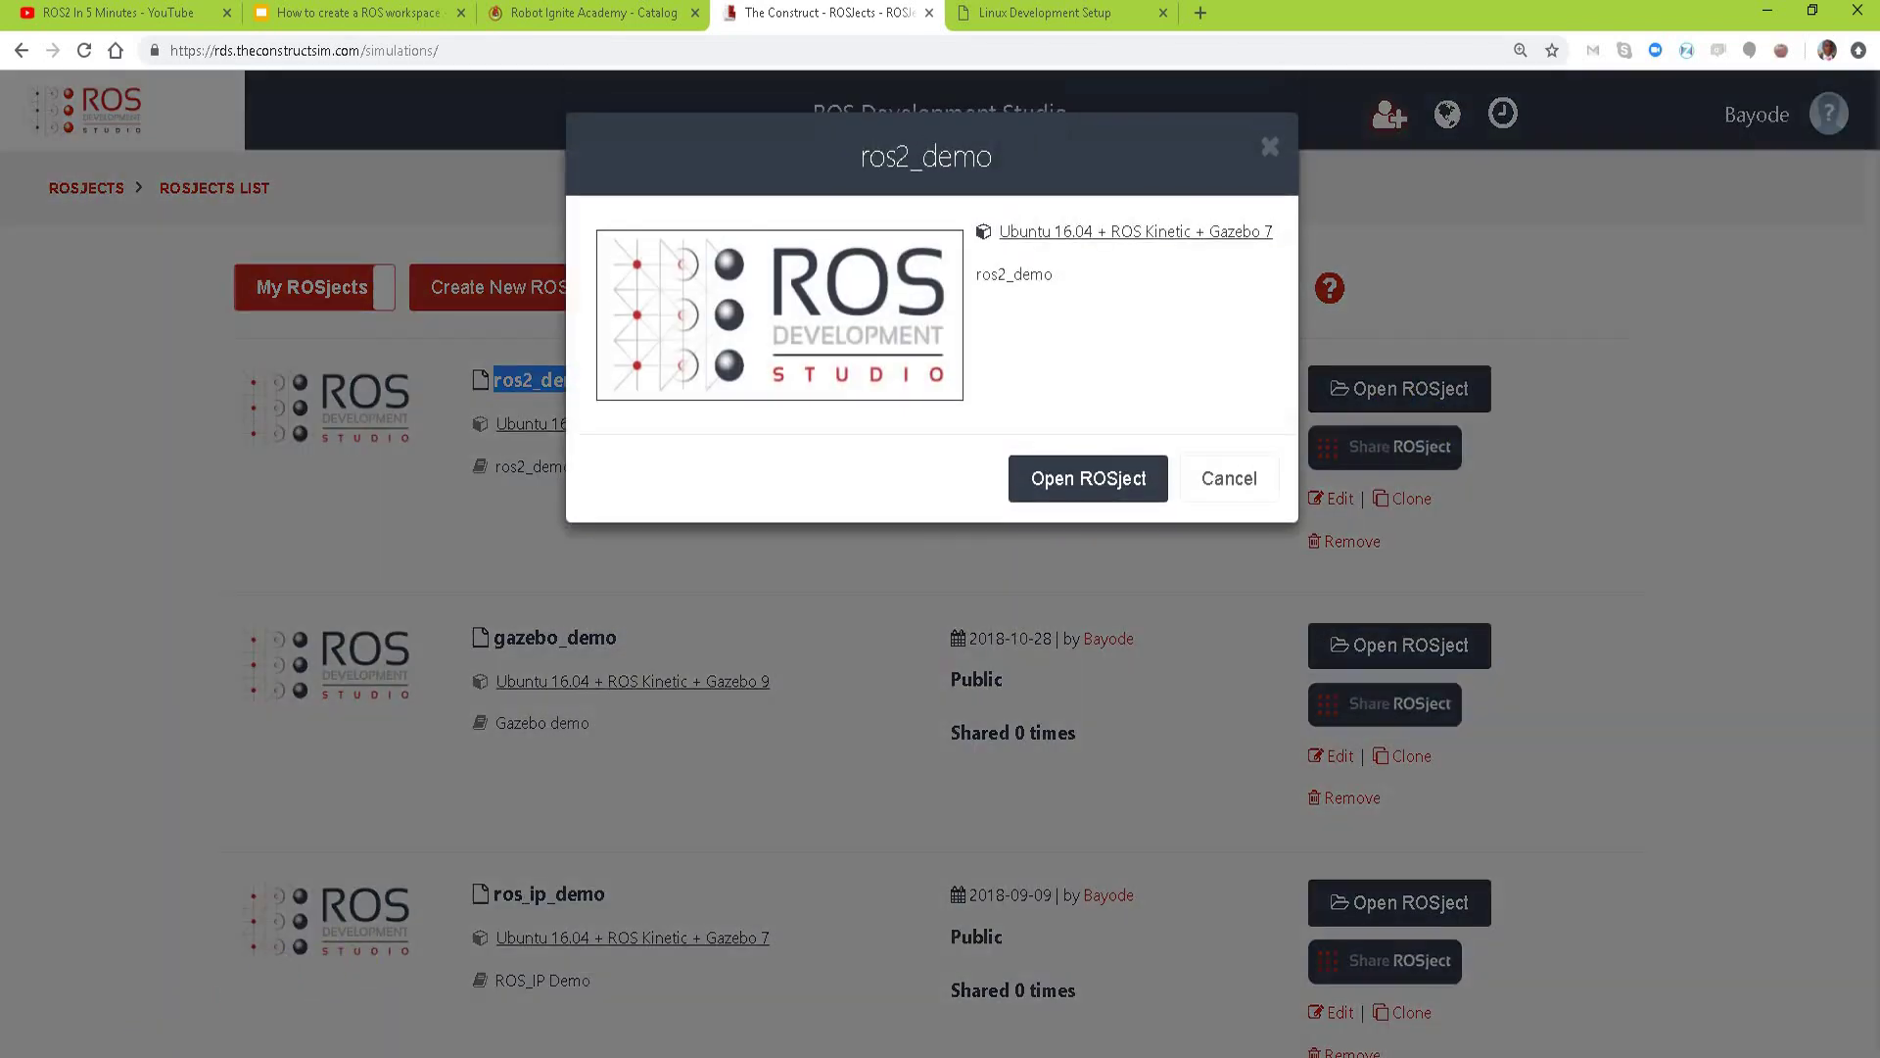
pyautogui.click(1088, 479)
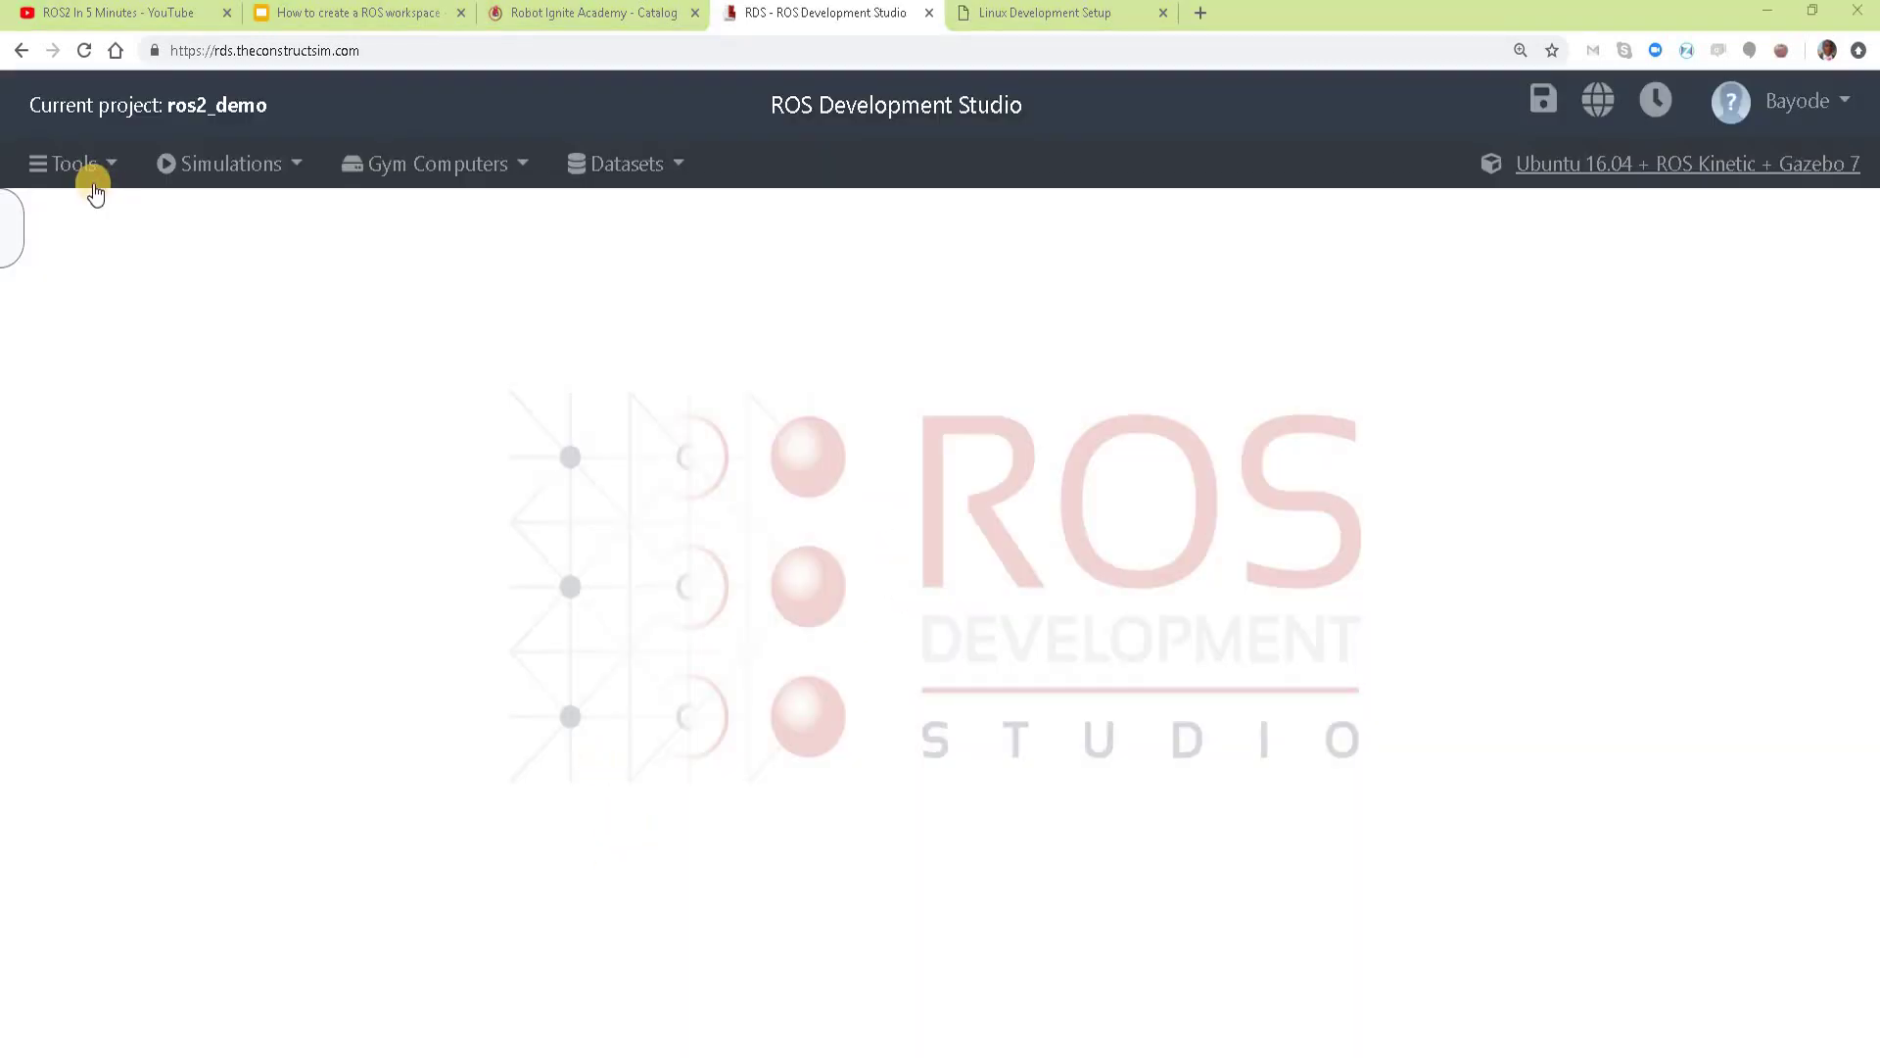
# Step: Open a centred Shell and run docker run -it osrf/ros2:bouncy-basic
pyautogui.click(97, 163)
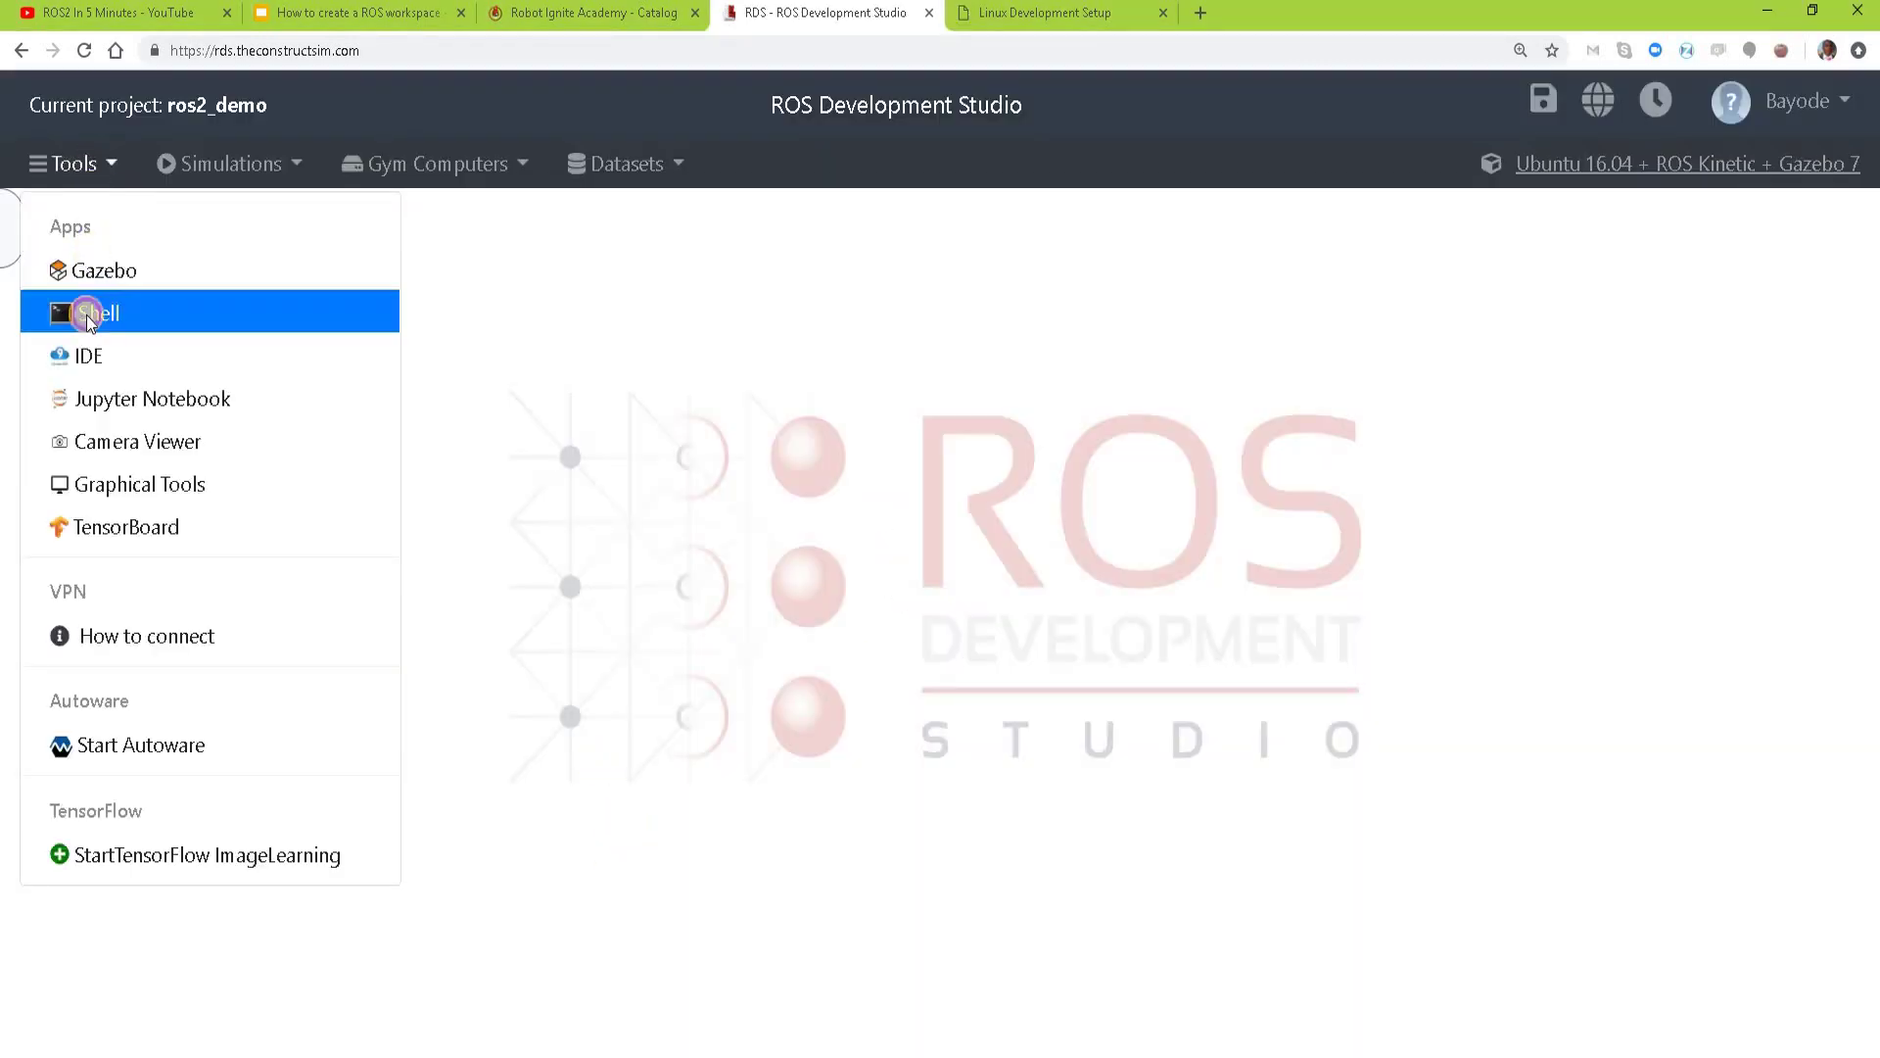
pyautogui.click(84, 307)
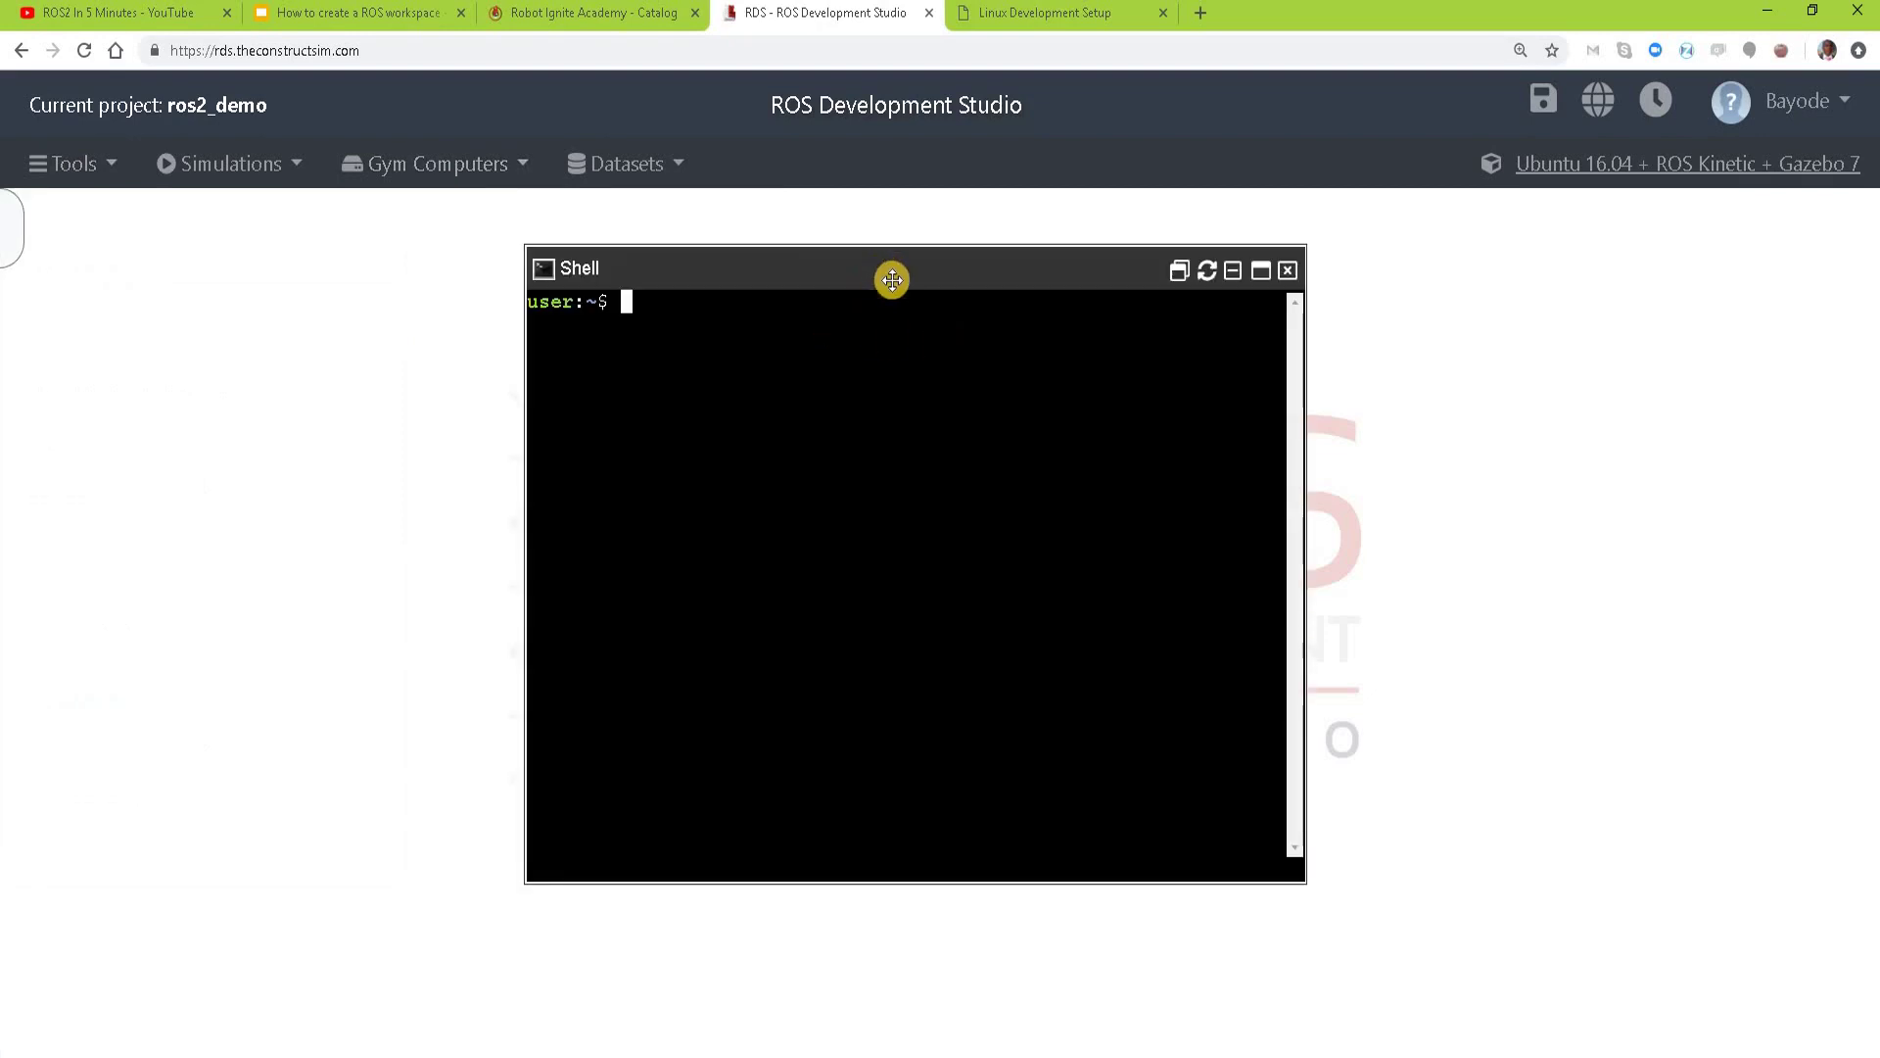
pyautogui.moveTo(895, 278); pyautogui.dragTo(1007, 274)
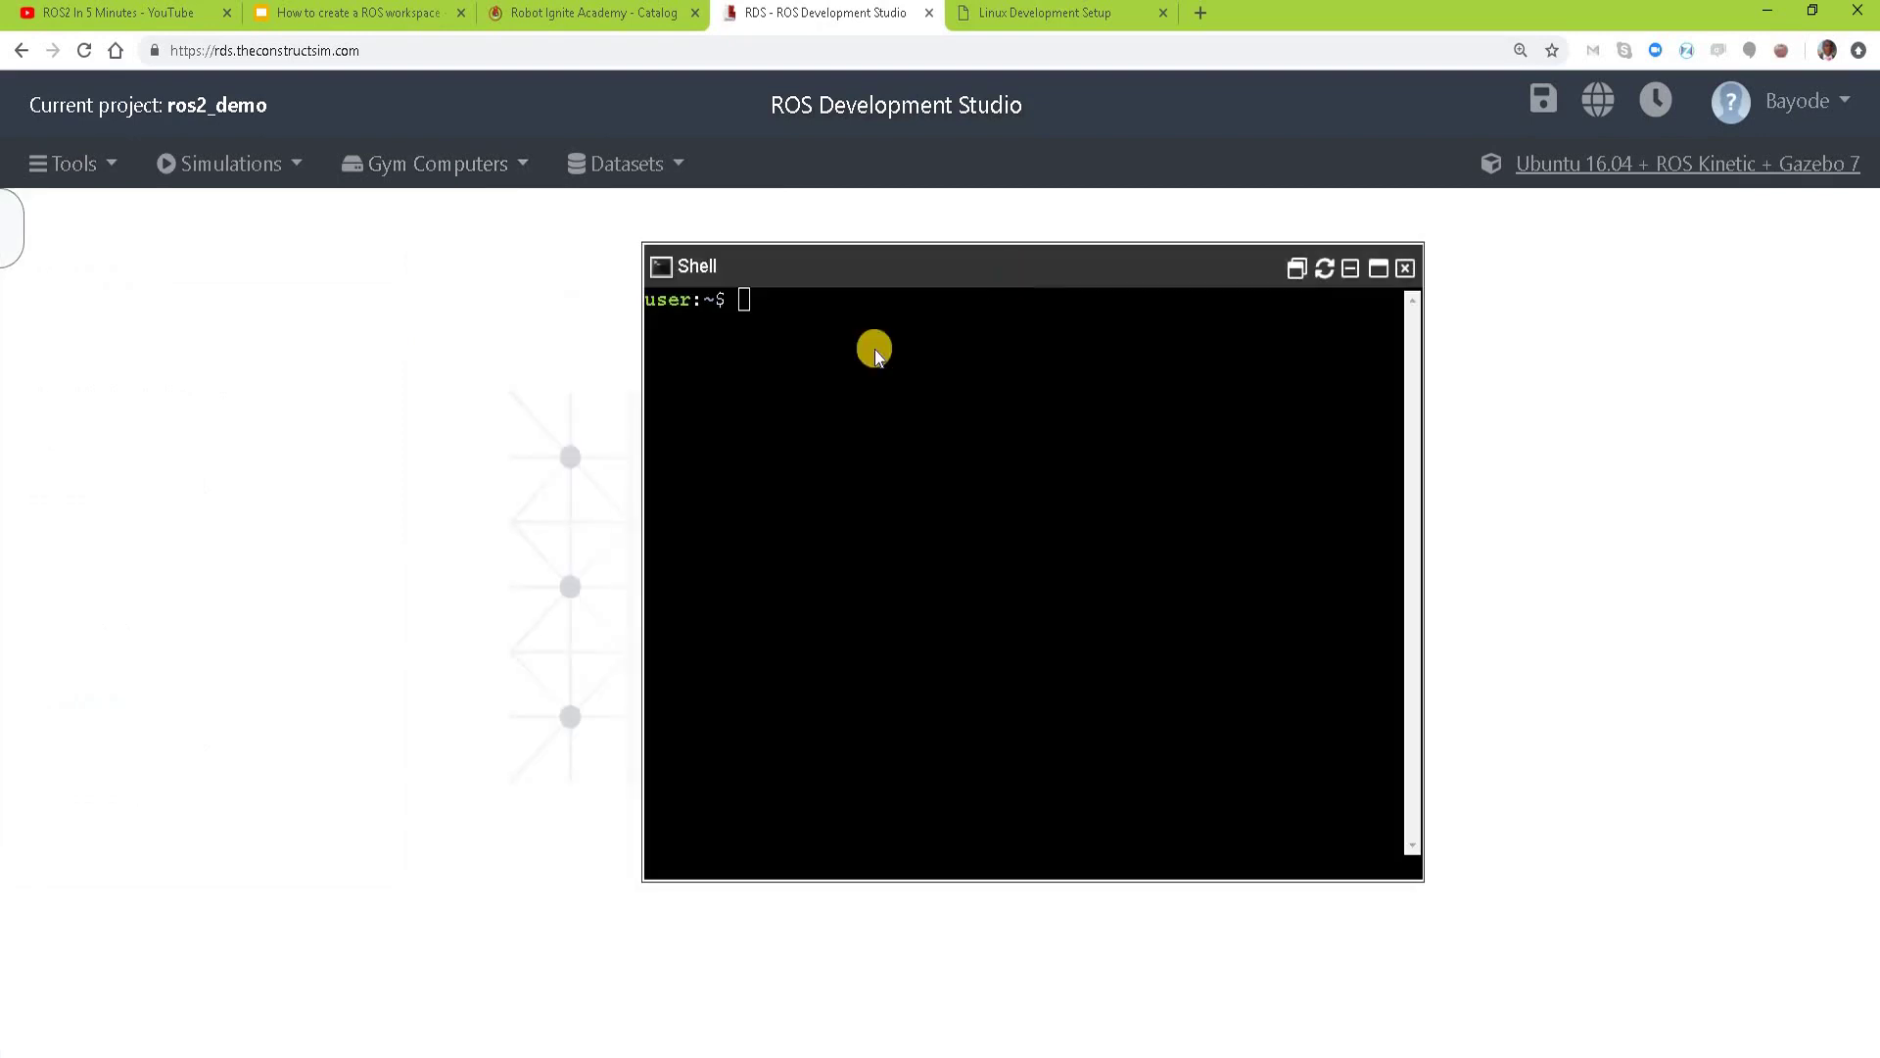
pyautogui.write('docker run -it osrf/ros2:bouncy-basic')
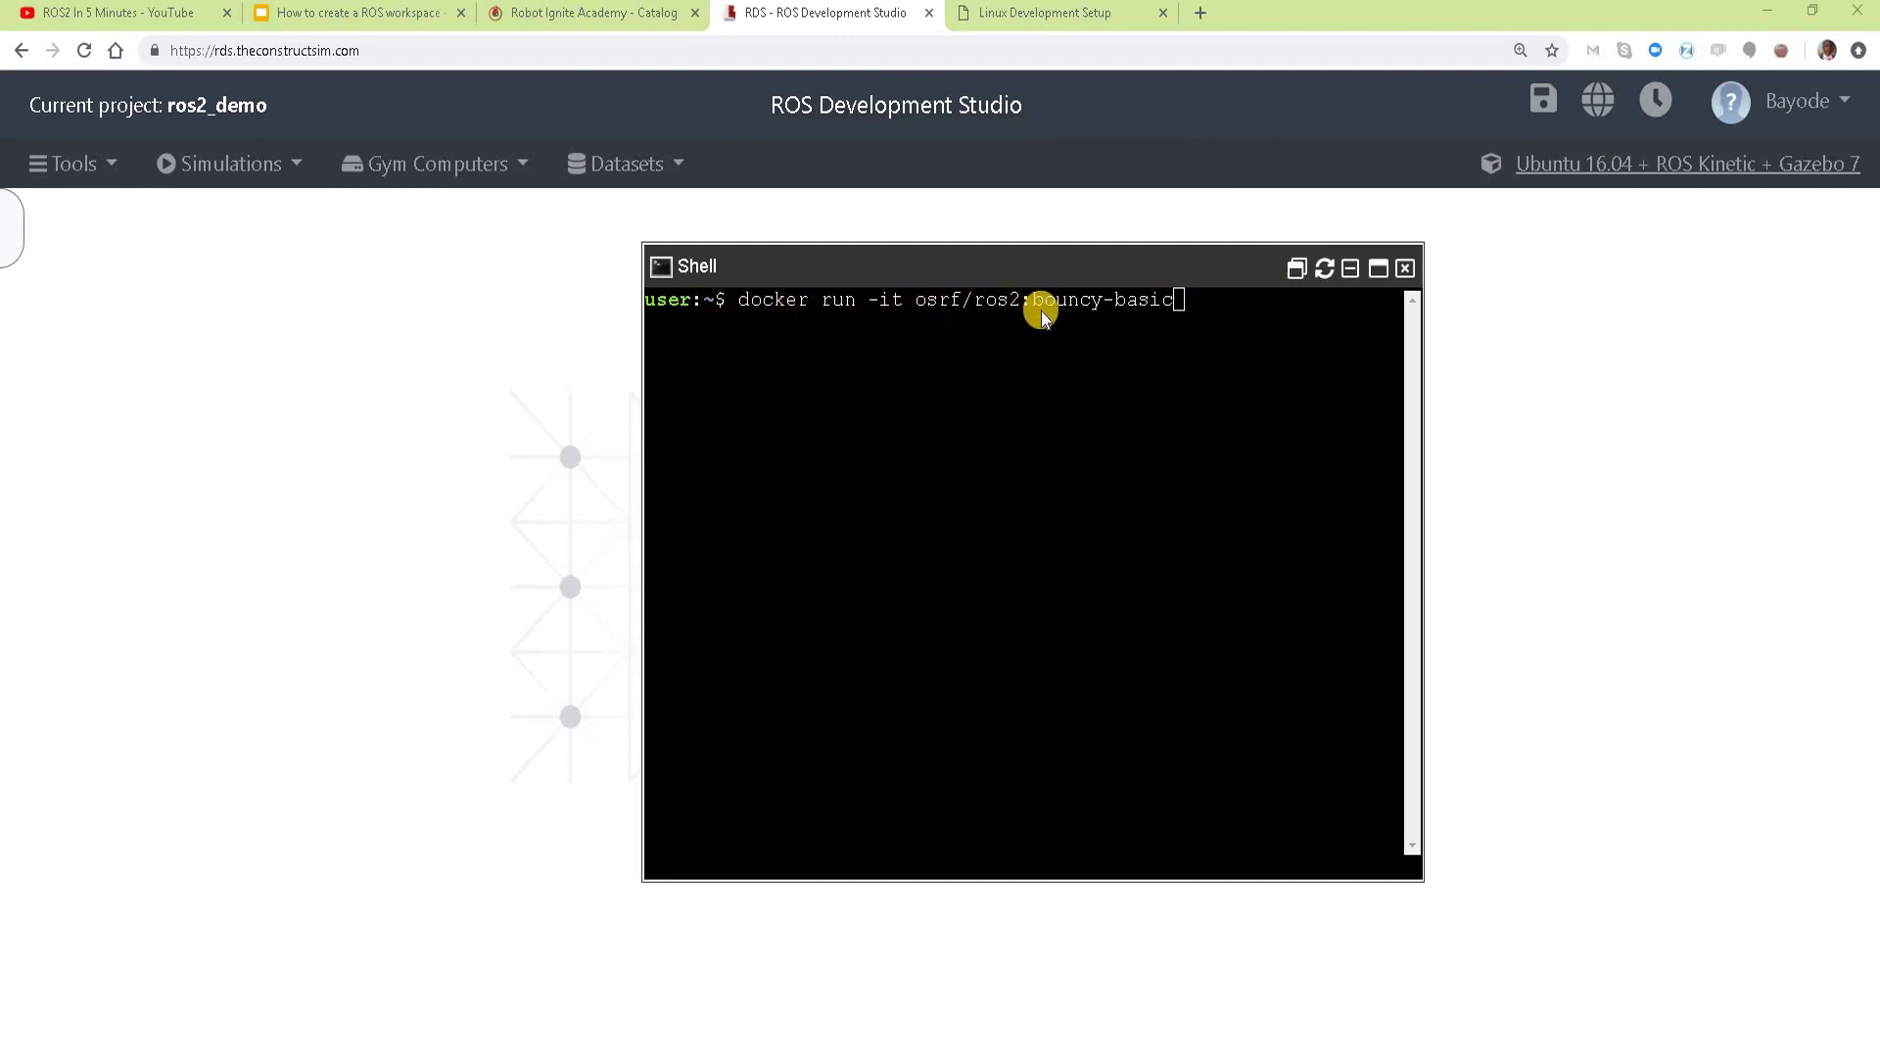
pyautogui.click(1175, 298)
pyautogui.click(923, 834)
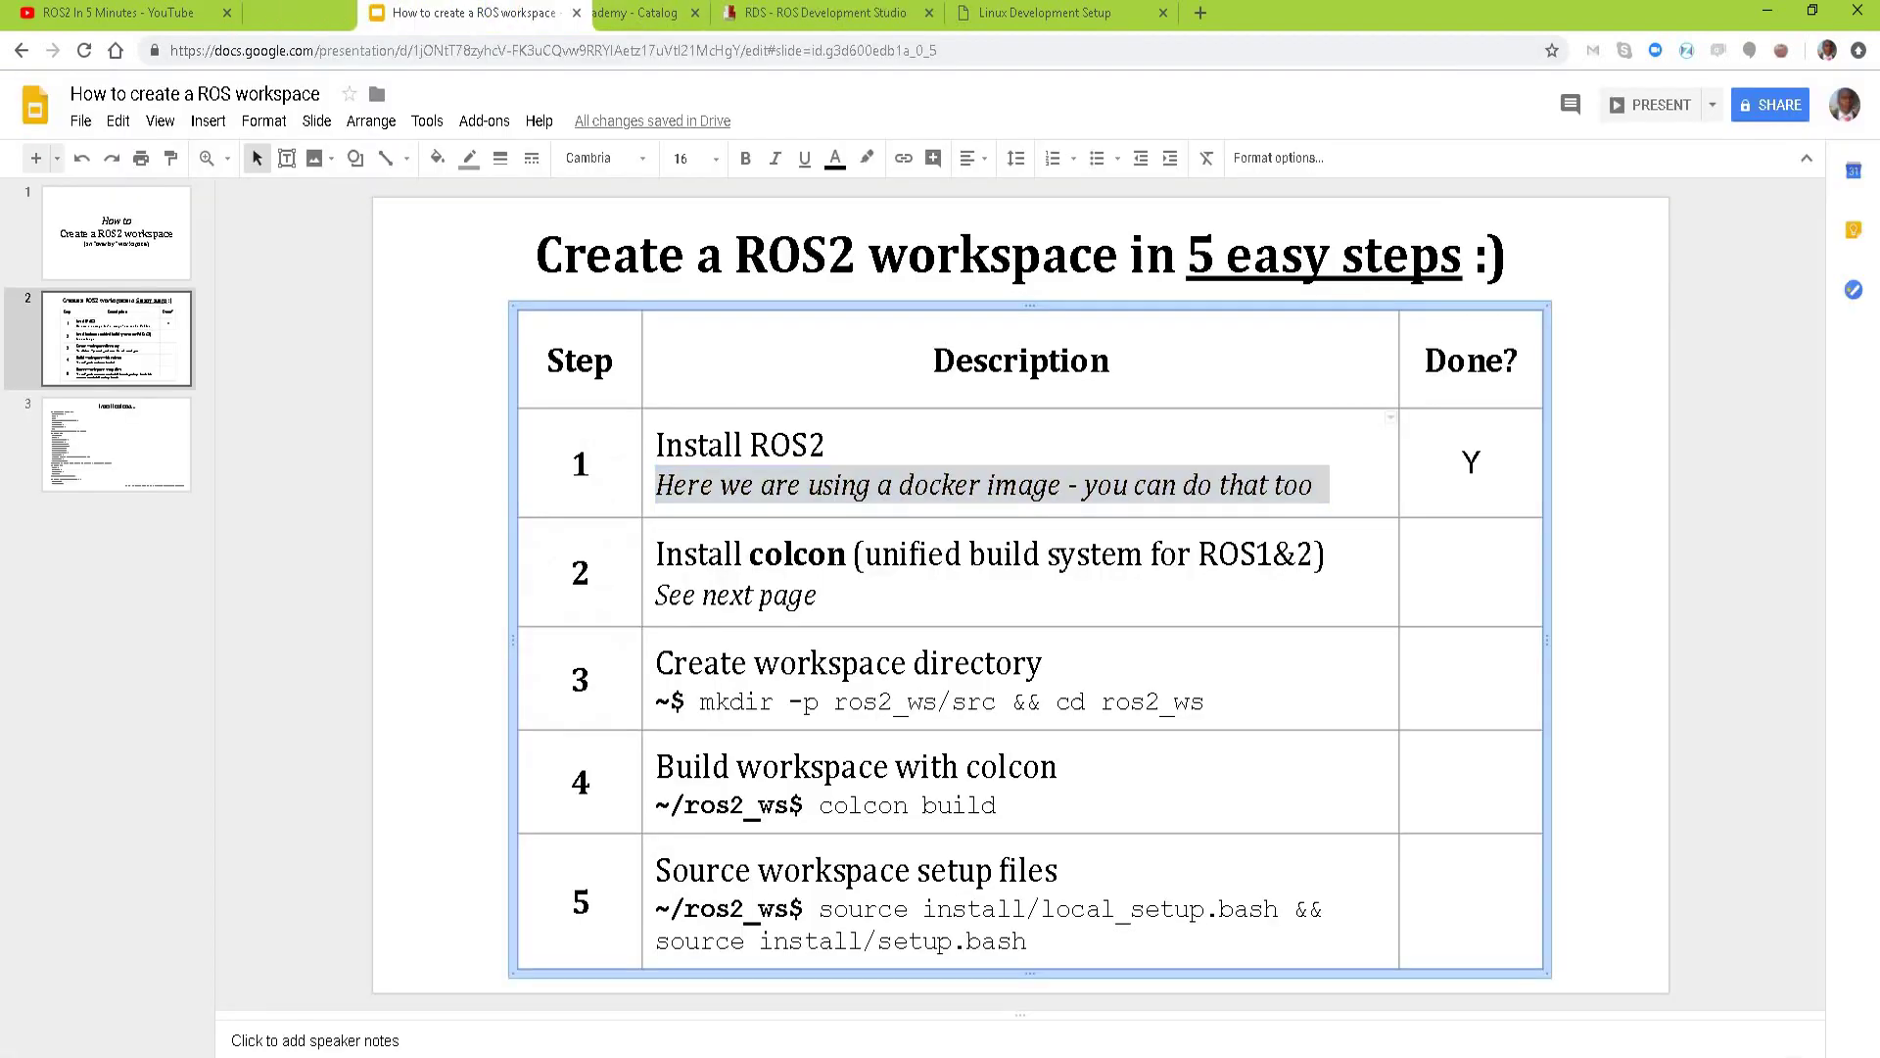
# Step: Review step 2 'Install colcon' and check the ROS Index Linux development setup page
pyautogui.moveTo(390, 14); pyautogui.dragTo(566, 14)
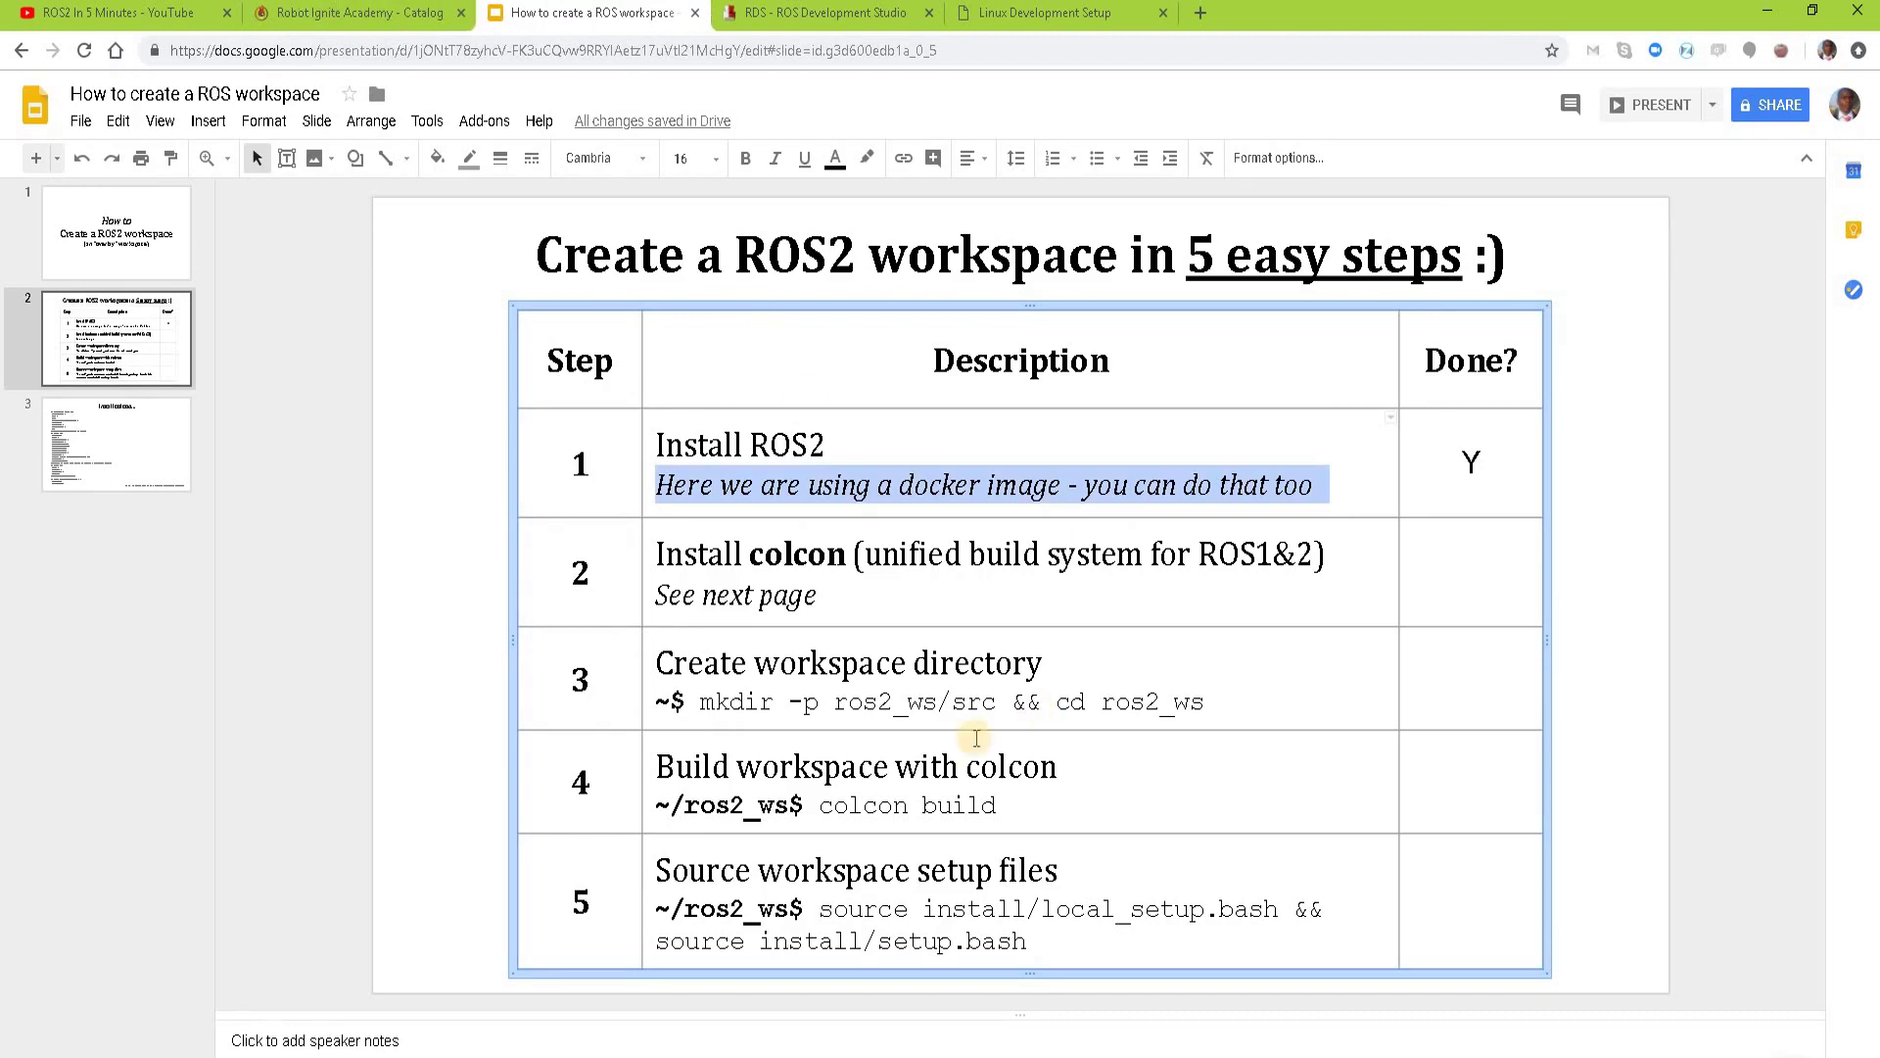
pyautogui.moveTo(657, 554); pyautogui.dragTo(868, 556)
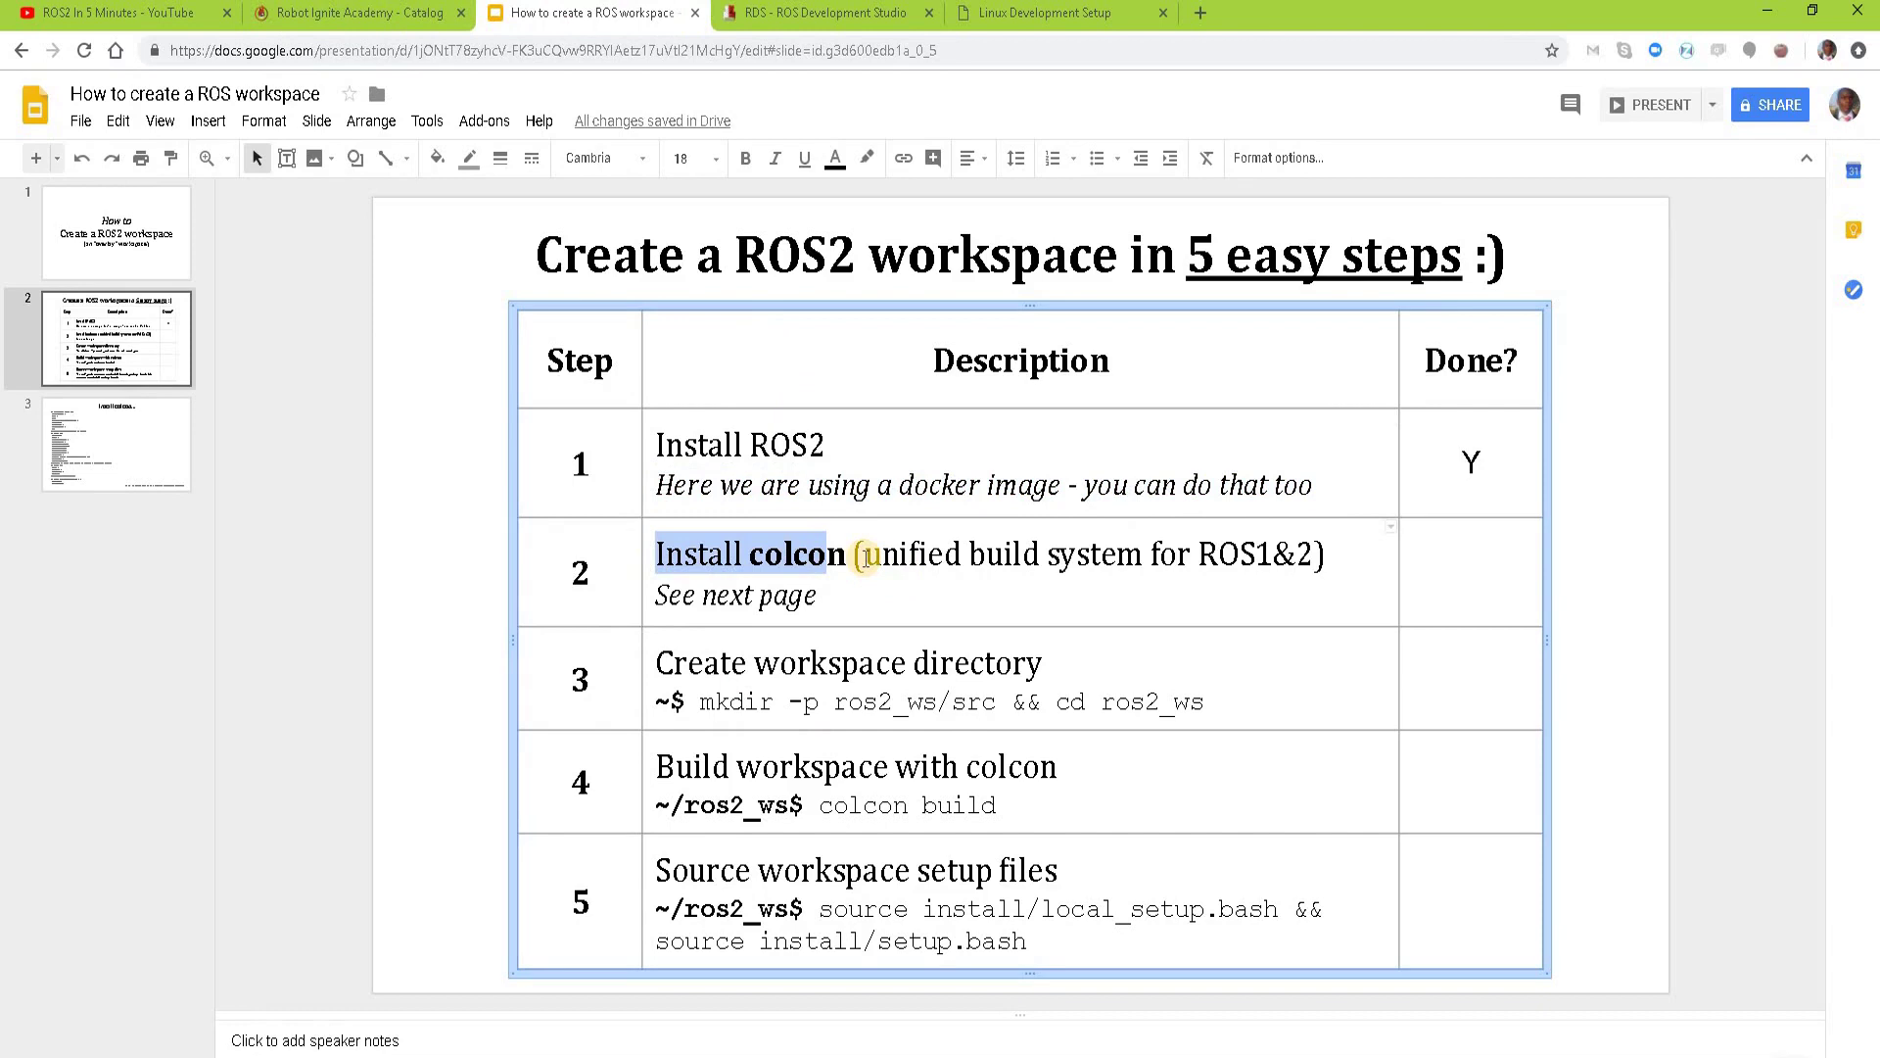
pyautogui.tripleClick(682, 594)
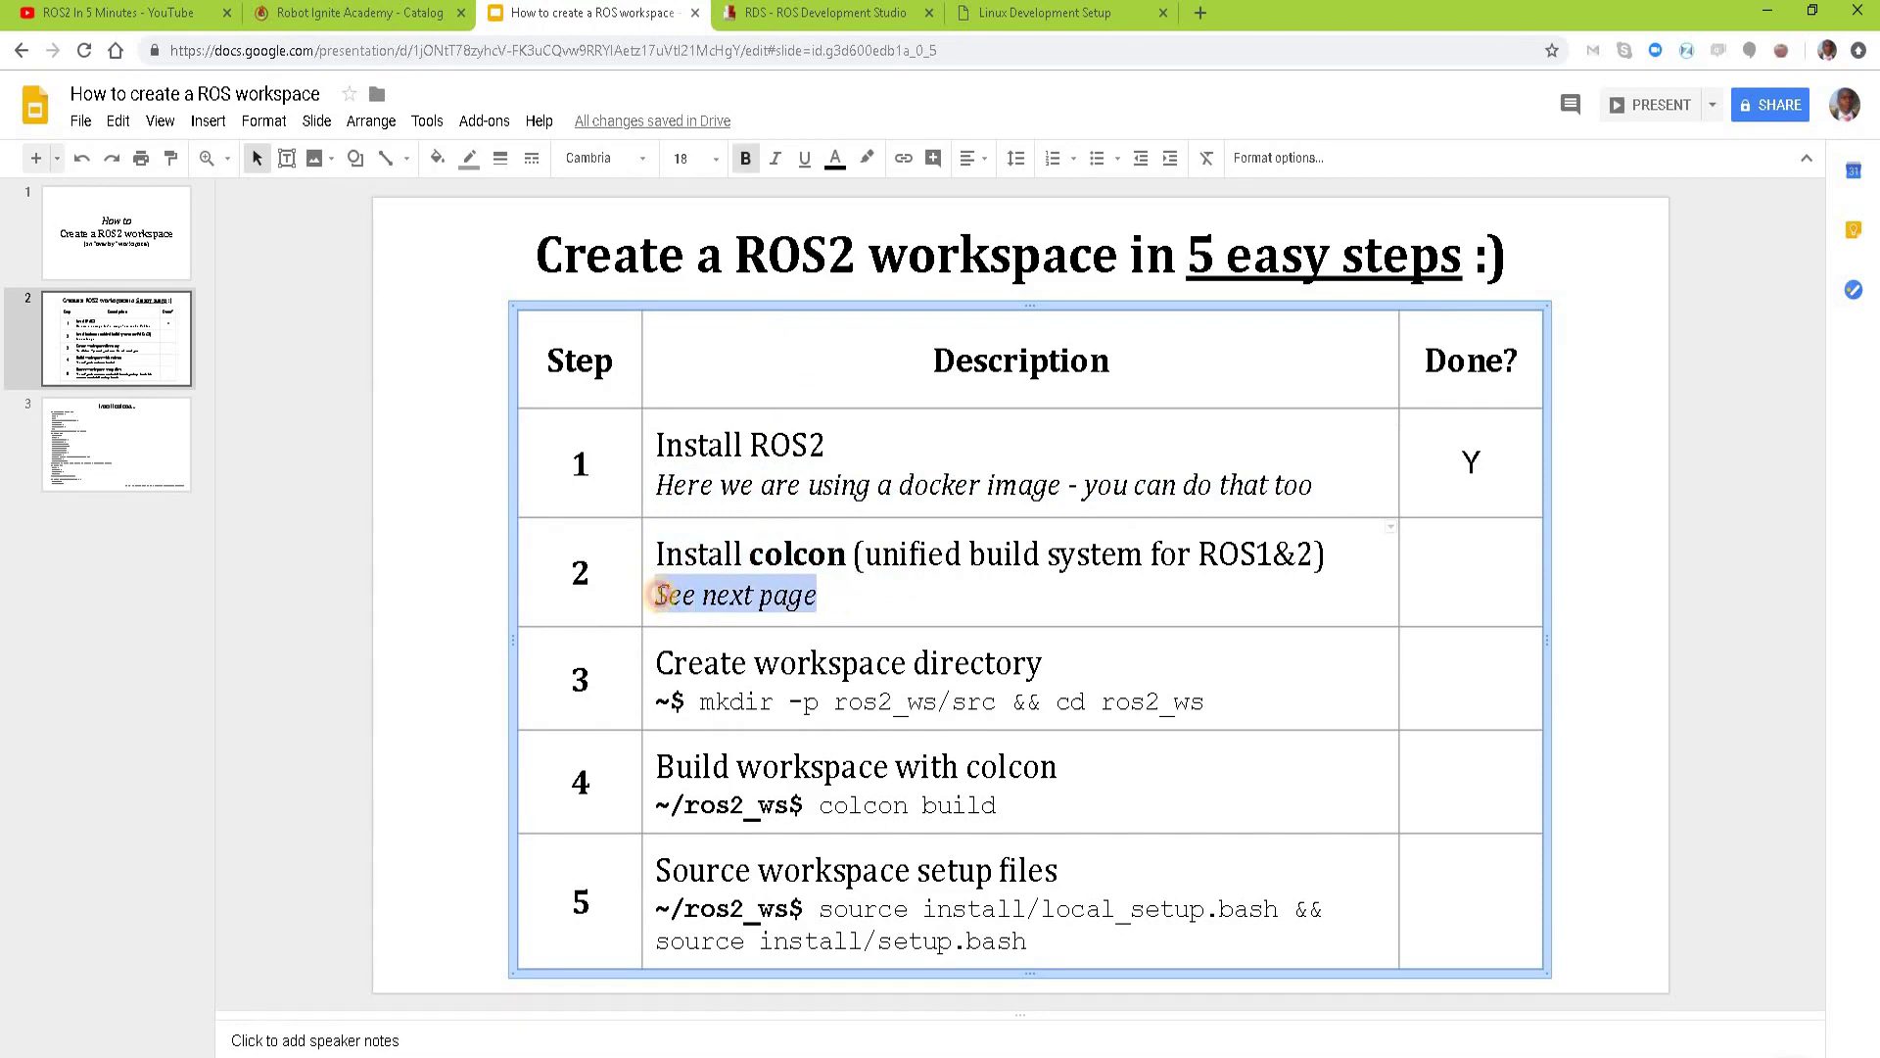
pyautogui.click(128, 444)
pyautogui.click(1044, 12)
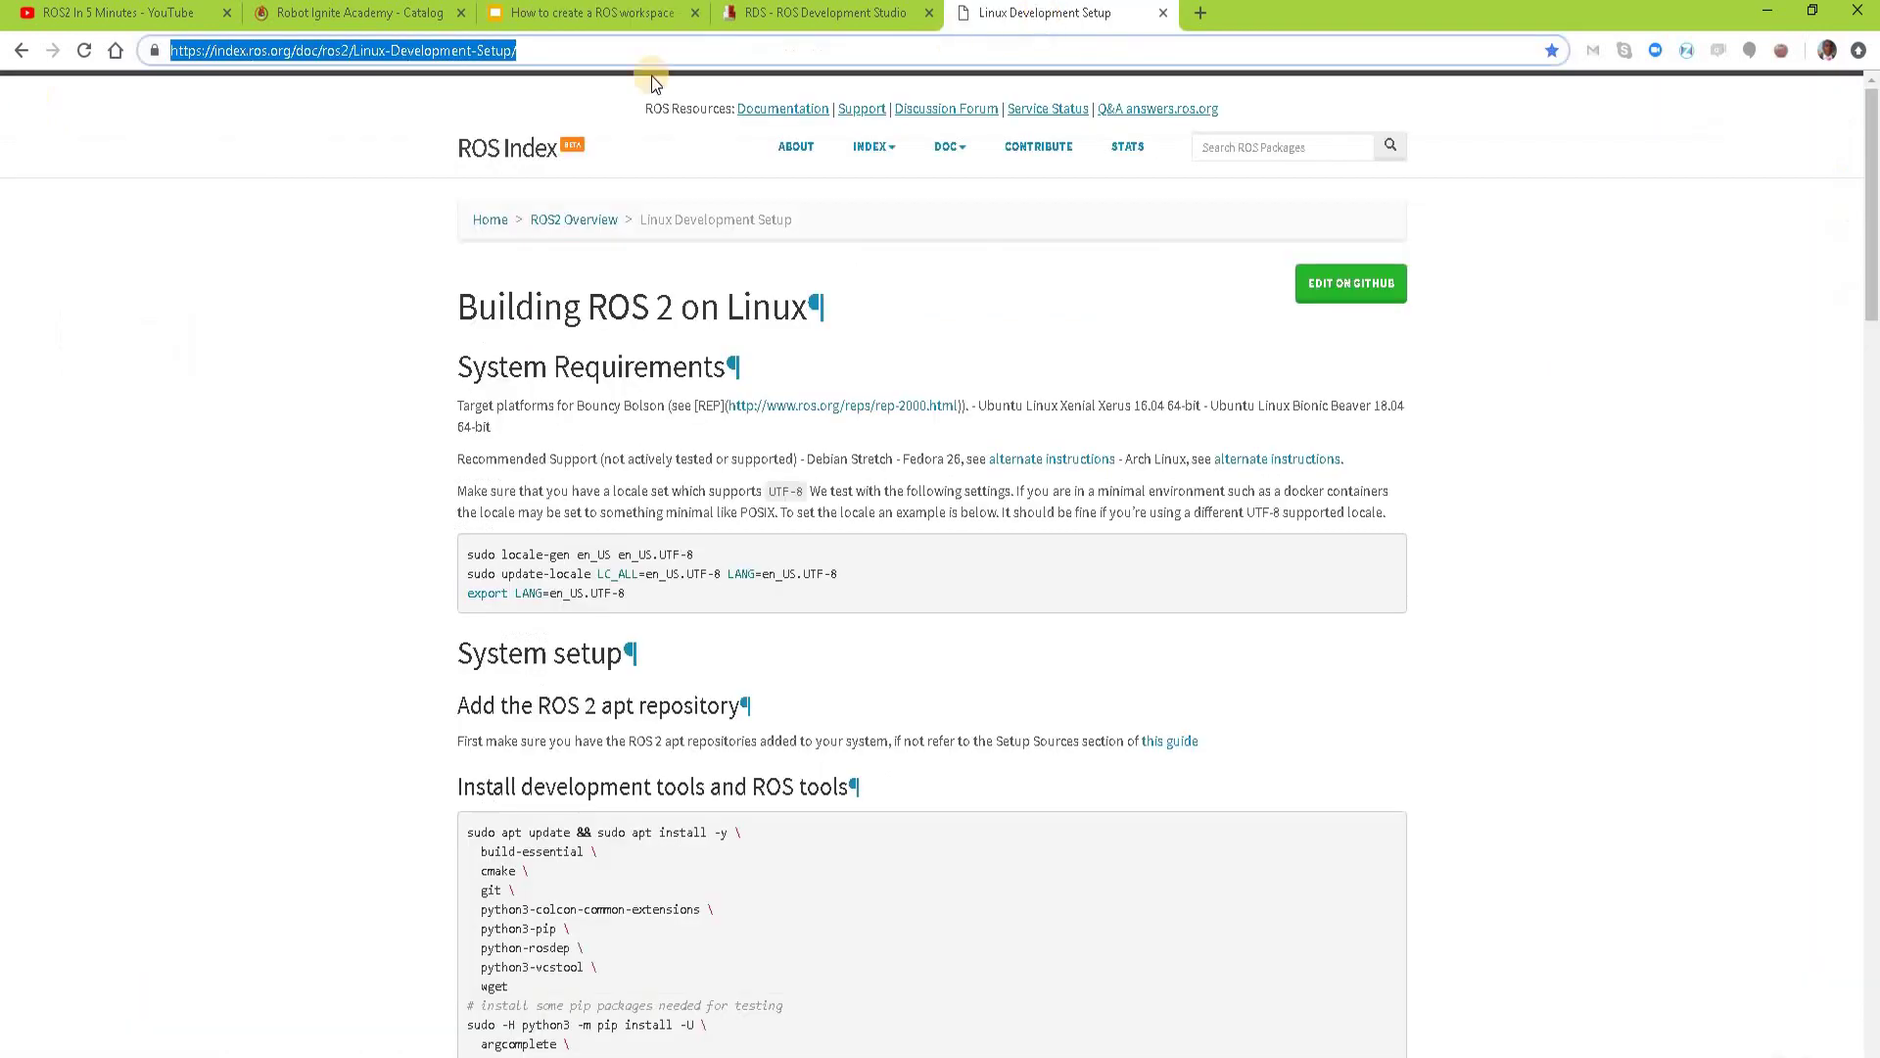
# Step: Copy all the colcon install commands from the slide 3 code box
pyautogui.click(538, 13)
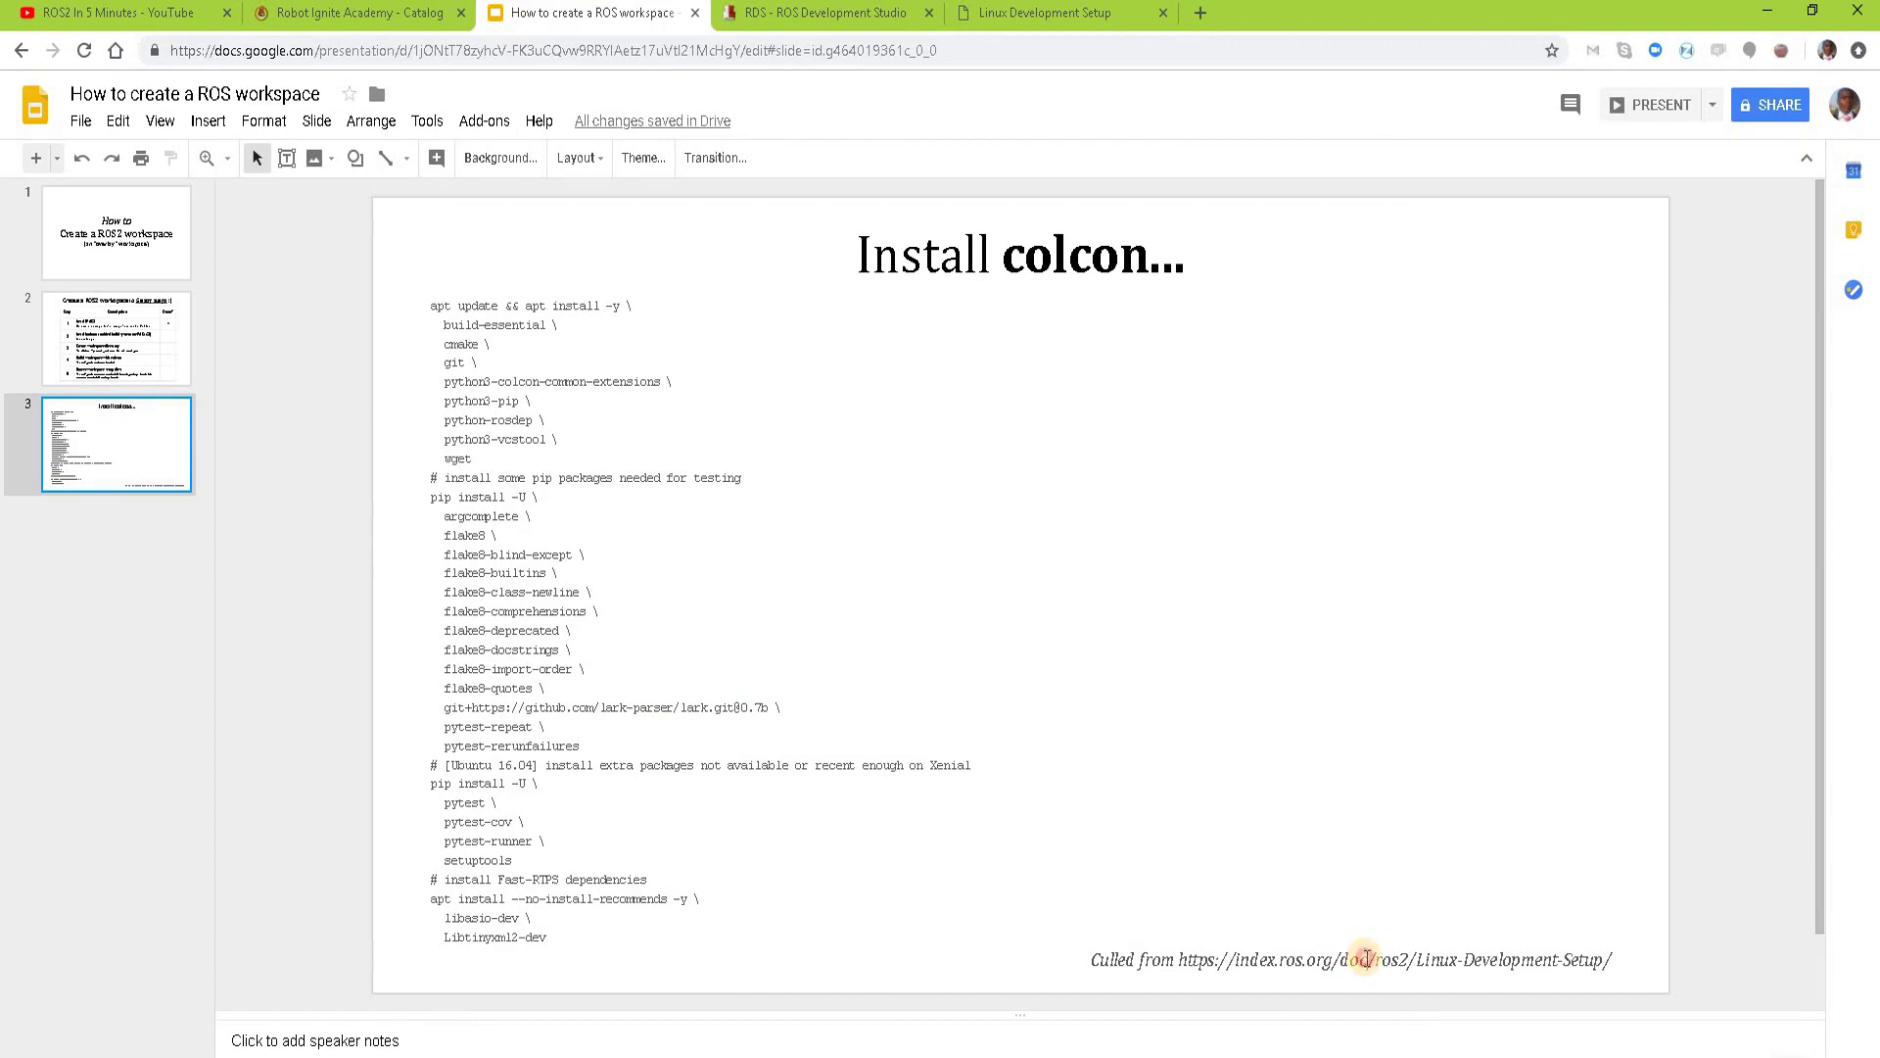
pyautogui.click(641, 930)
pyautogui.hotkey('ctrl', 'a')
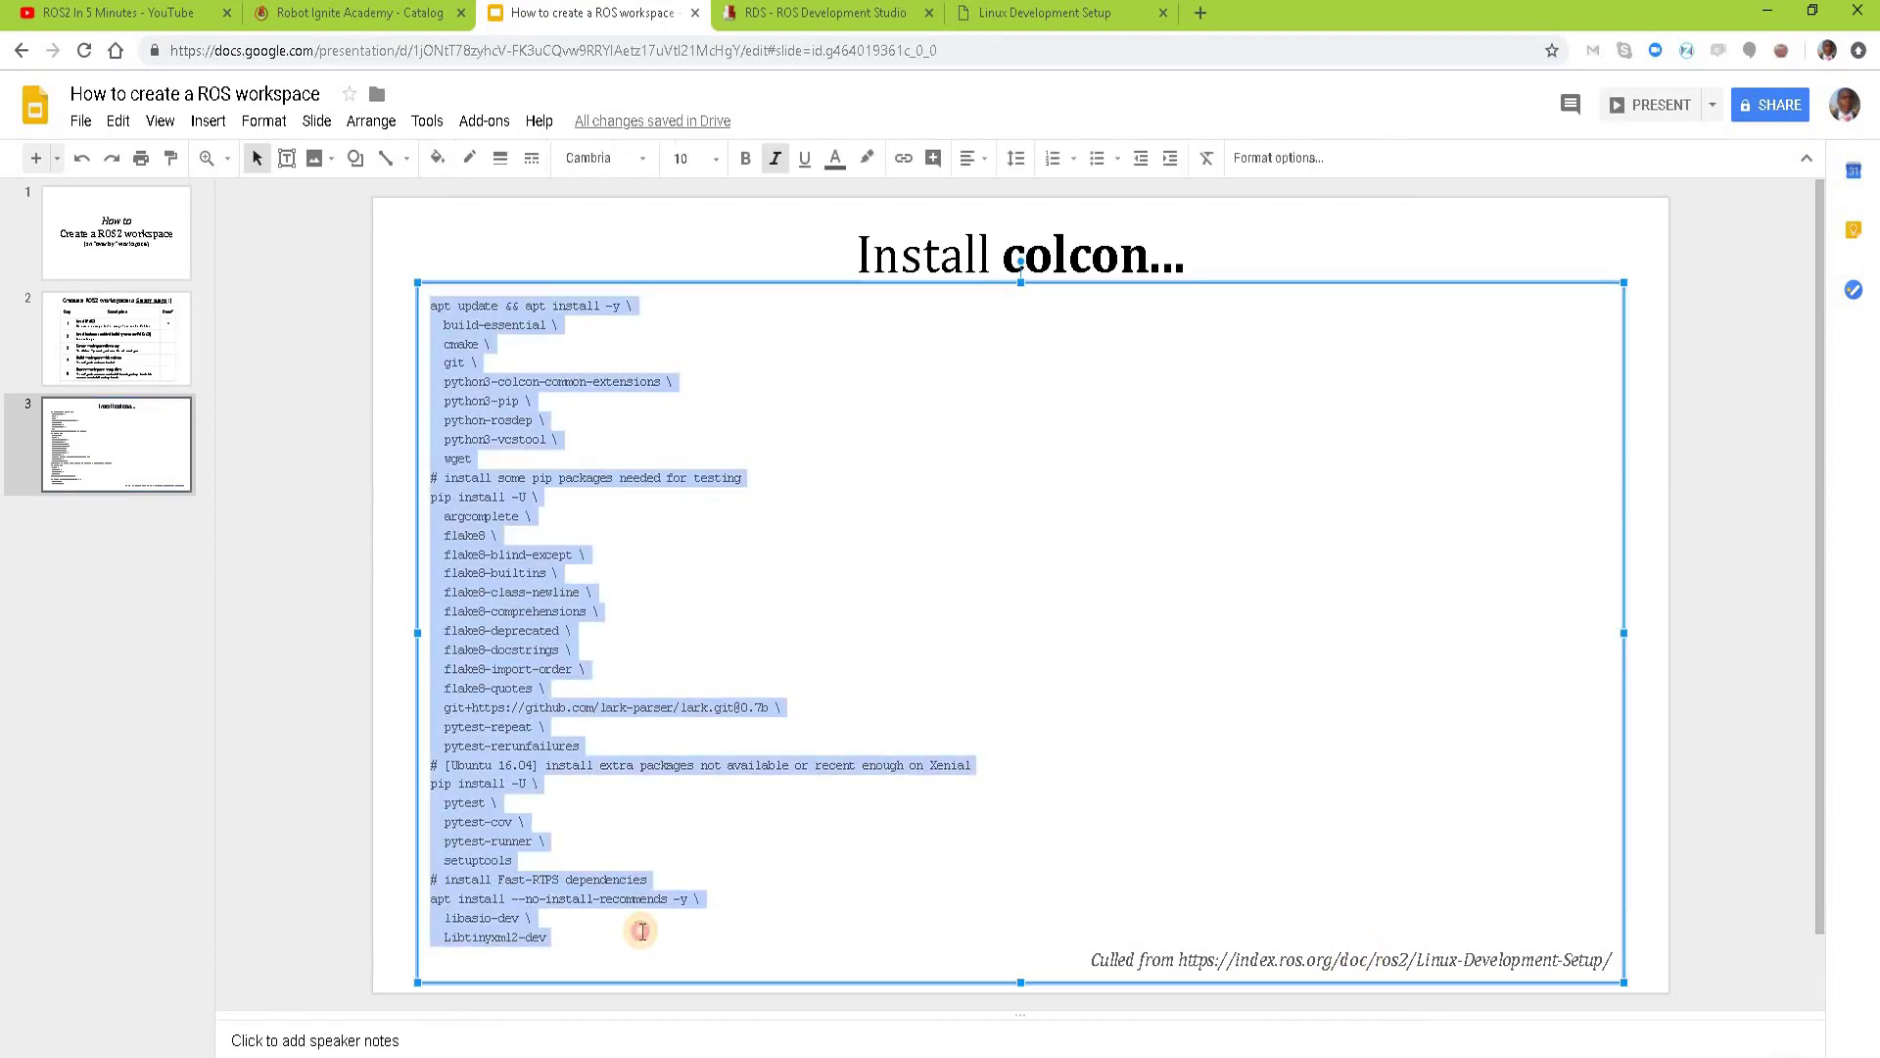
pyautogui.click(795, 13)
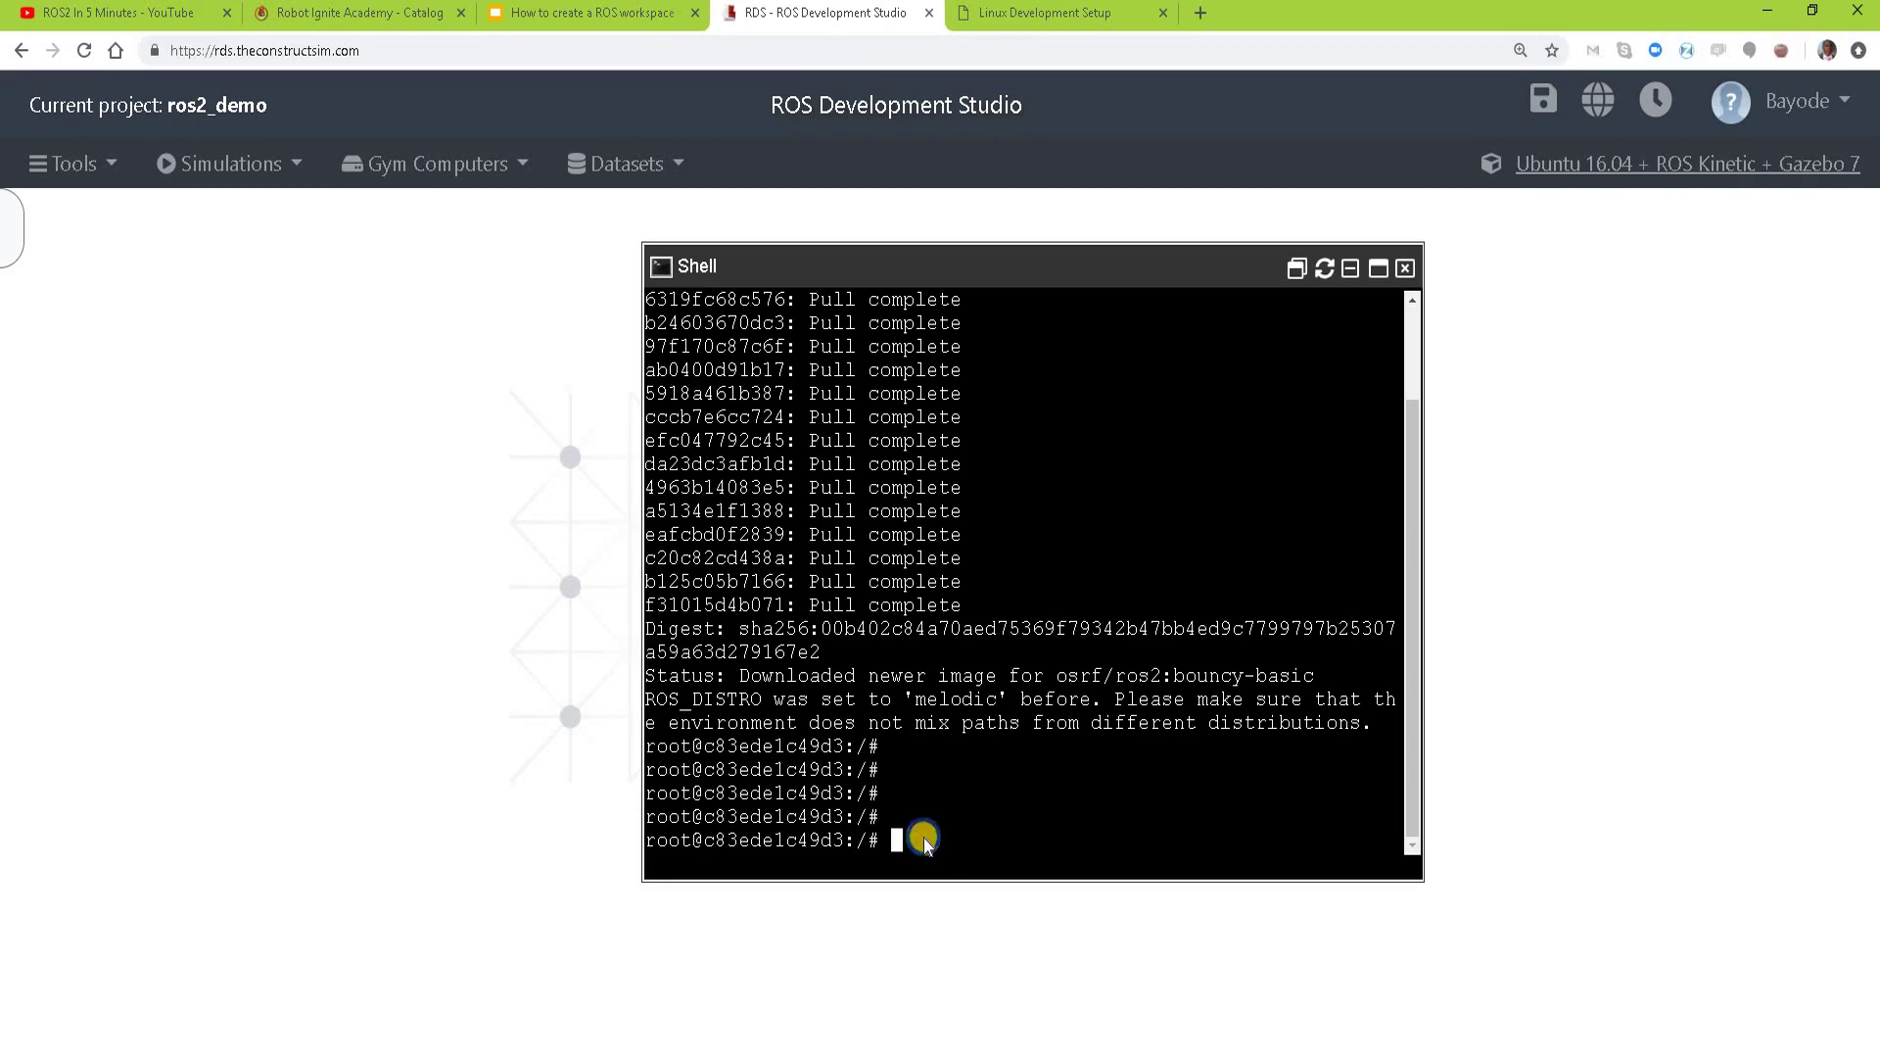
# Step: Paste the colcon apt install commands into the container shell as plain text
pyautogui.rightClick(924, 838)
pyautogui.click(1000, 698)
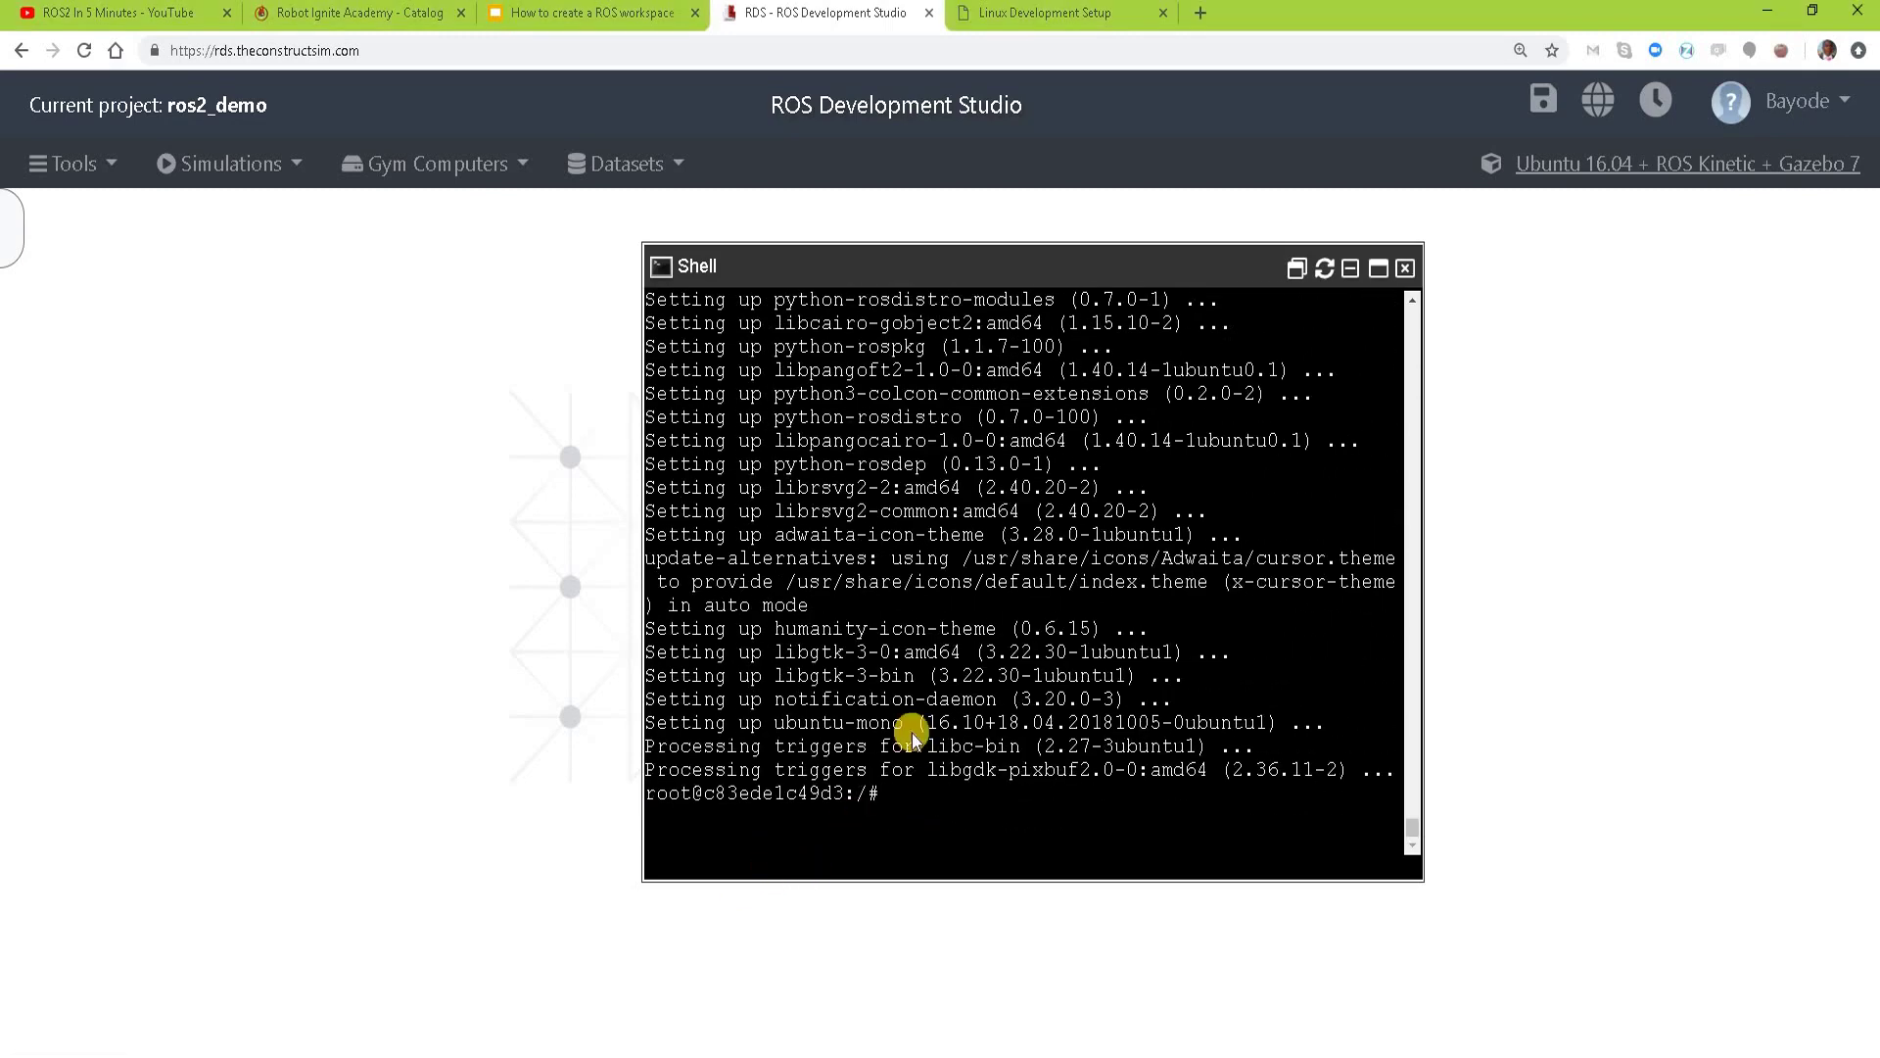
# Step: Mark step 2 'Install colcon' as Y in the checklist's Done? column
pyautogui.click(650, 20)
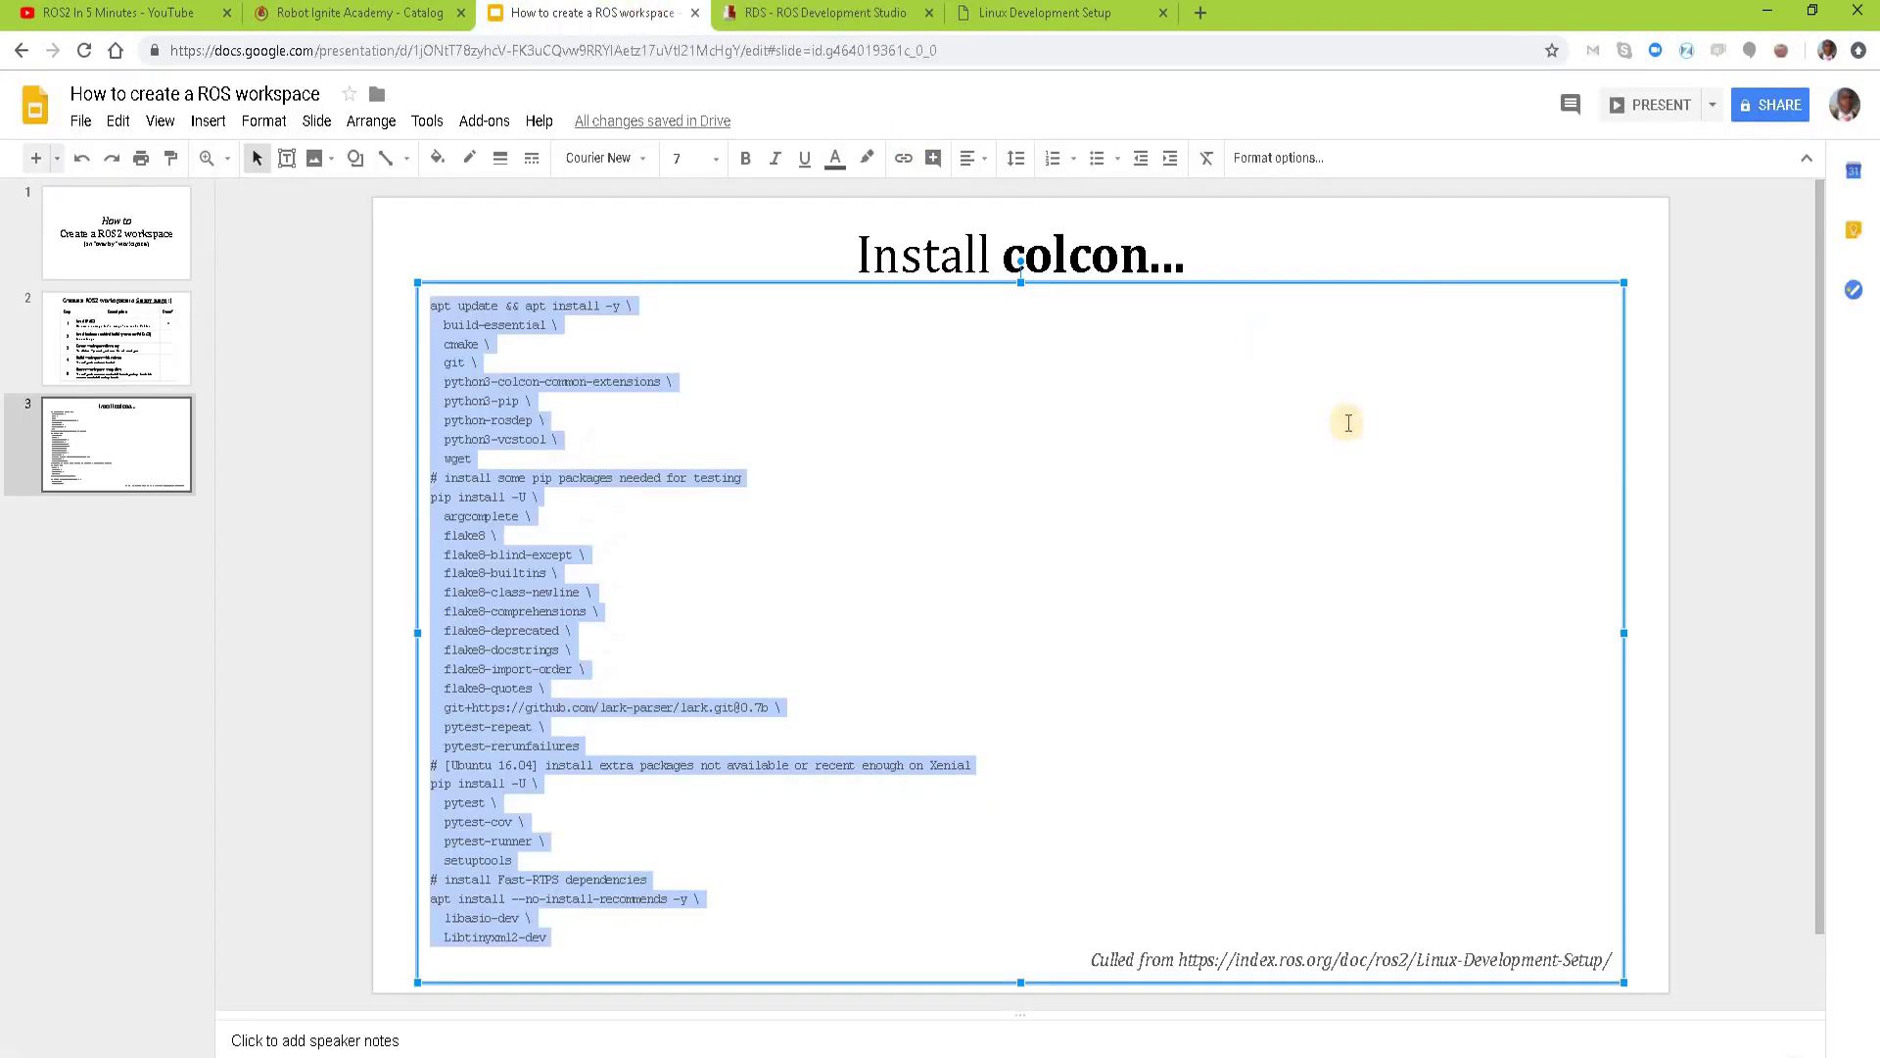
pyautogui.click(108, 354)
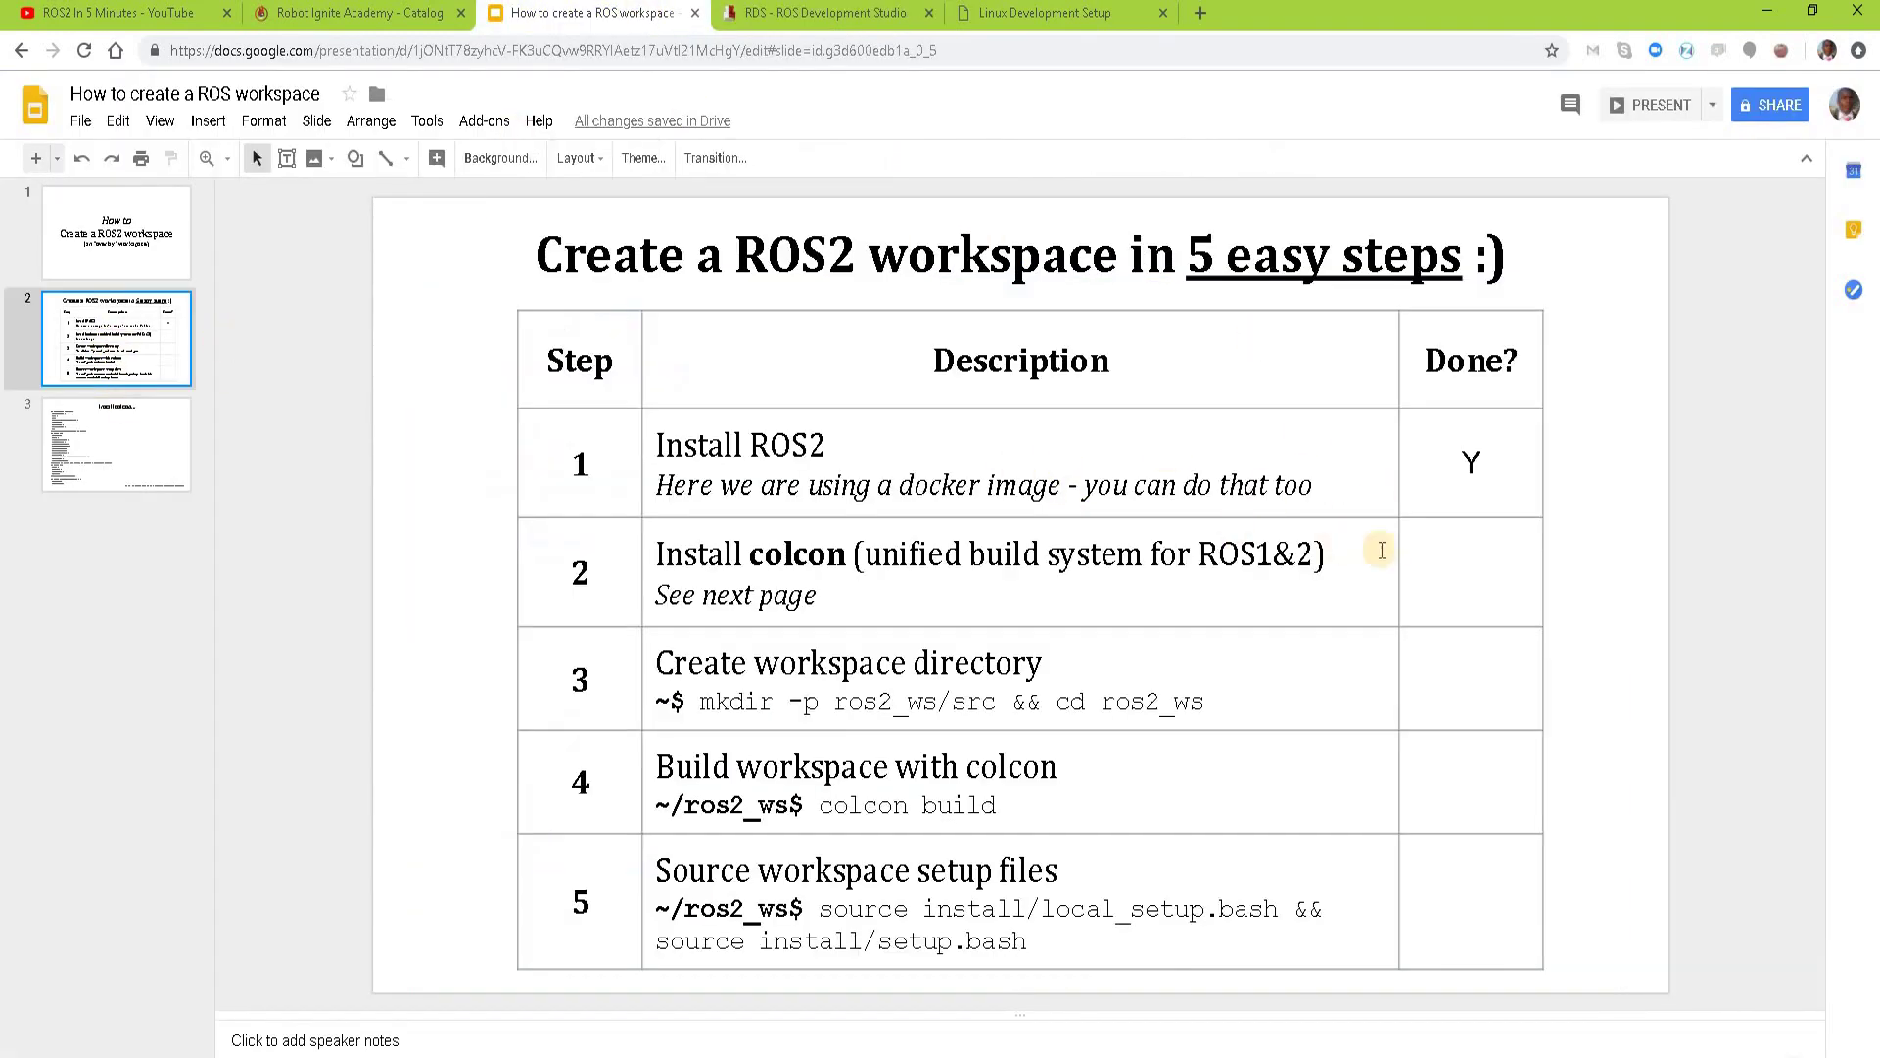
pyautogui.click(1482, 613)
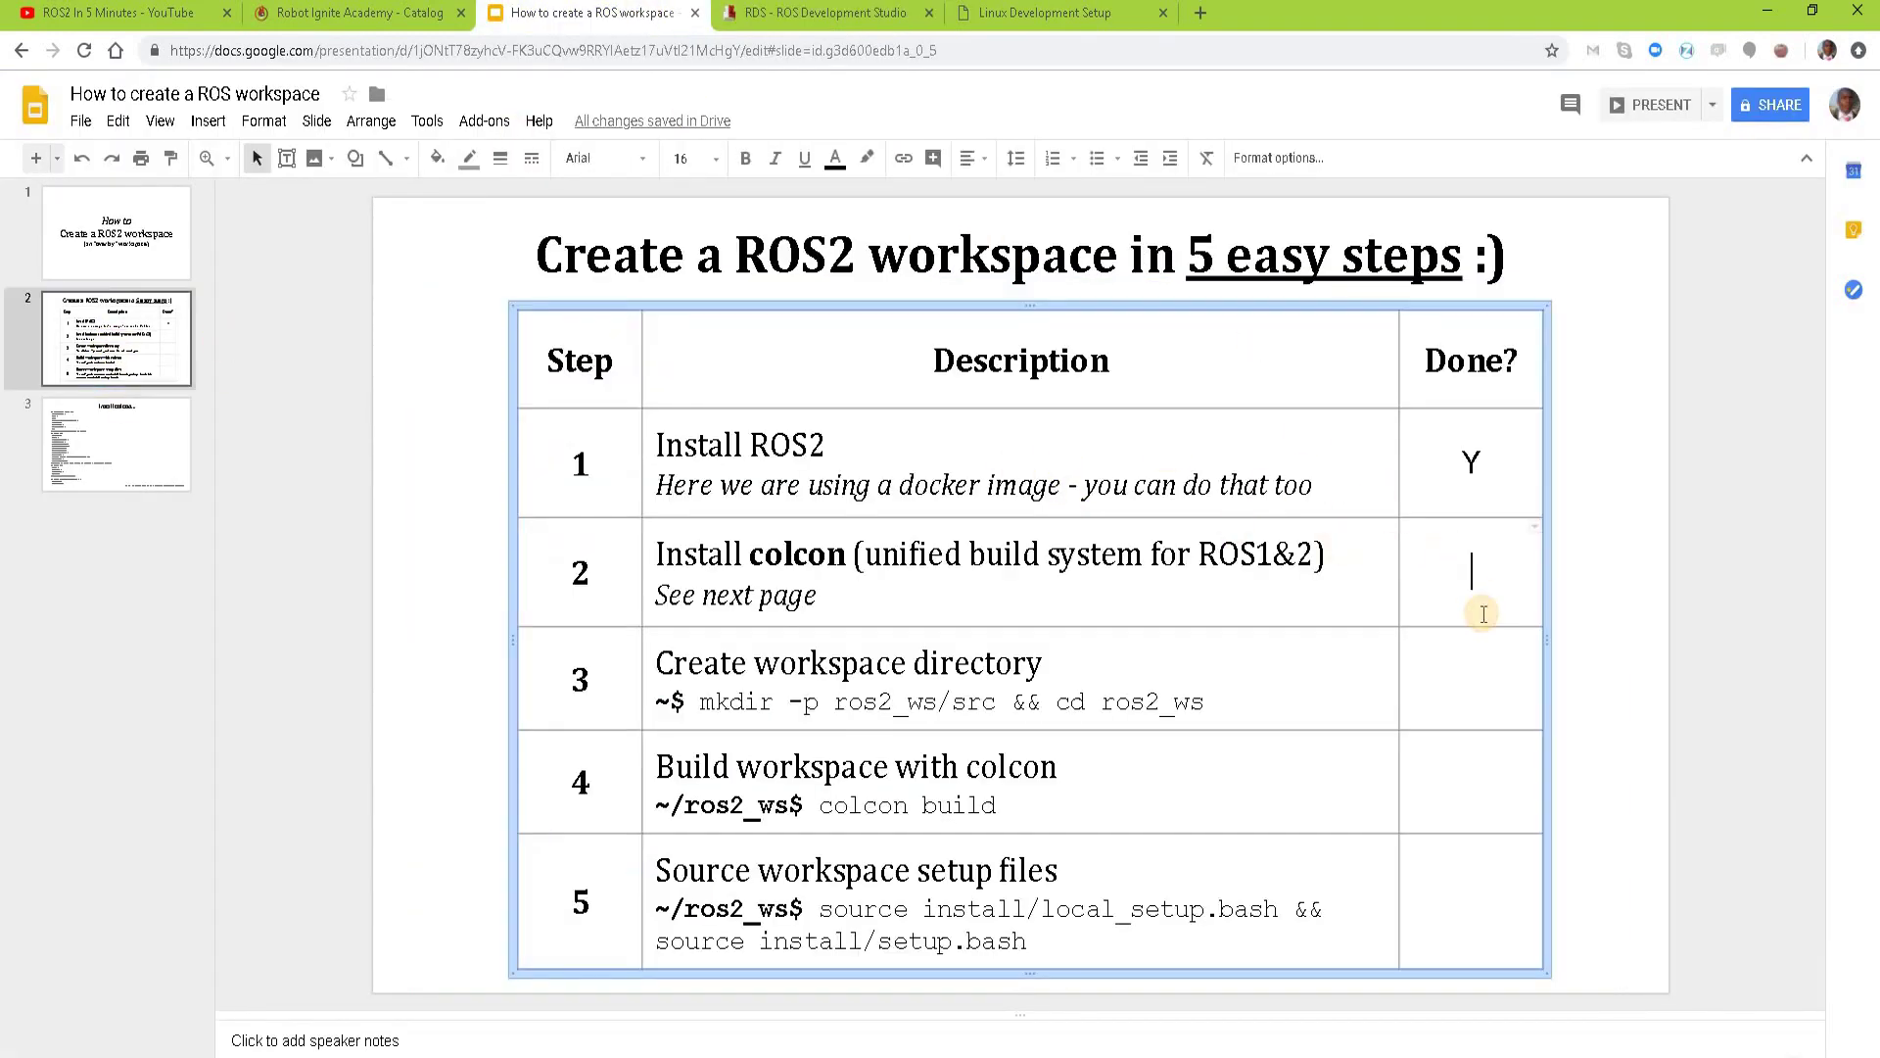
pyautogui.write('Y')
# Step: Select the step 3 title and its mkdir command
pyautogui.click(1520, 675)
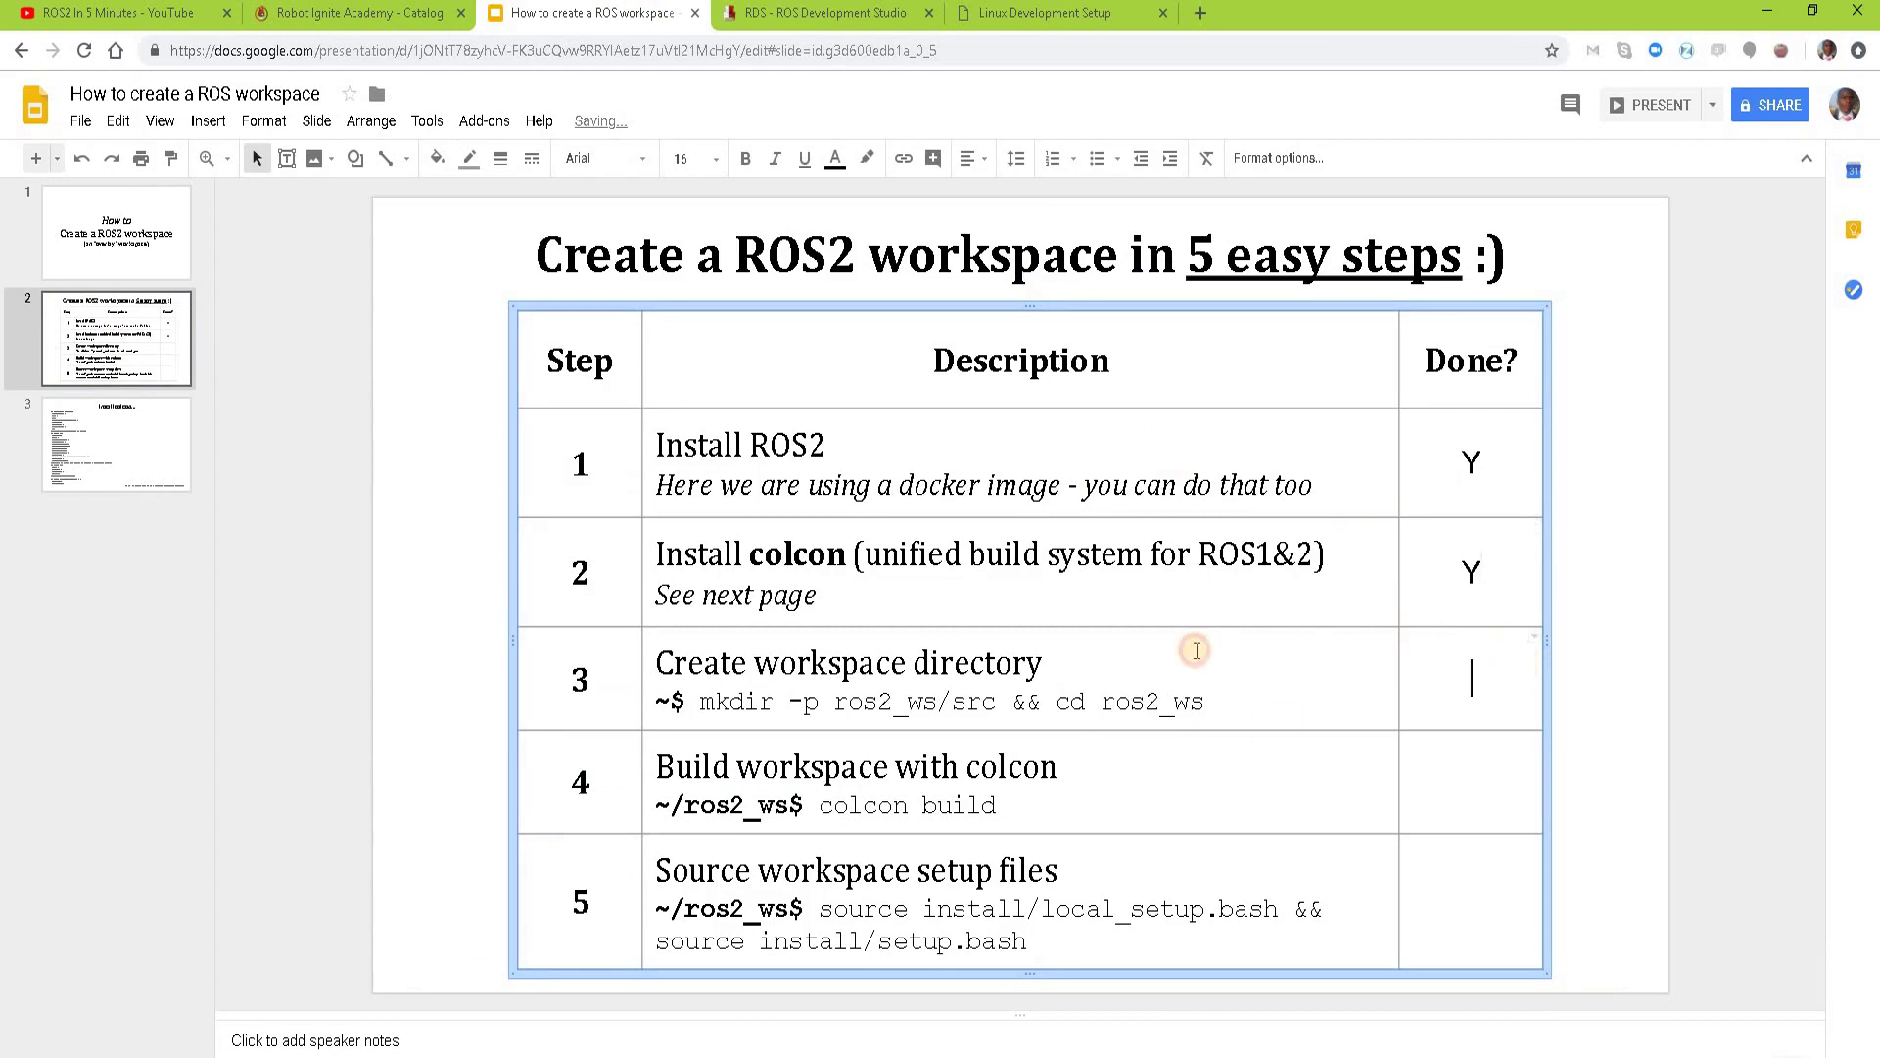
pyautogui.moveTo(656, 663); pyautogui.dragTo(1036, 667)
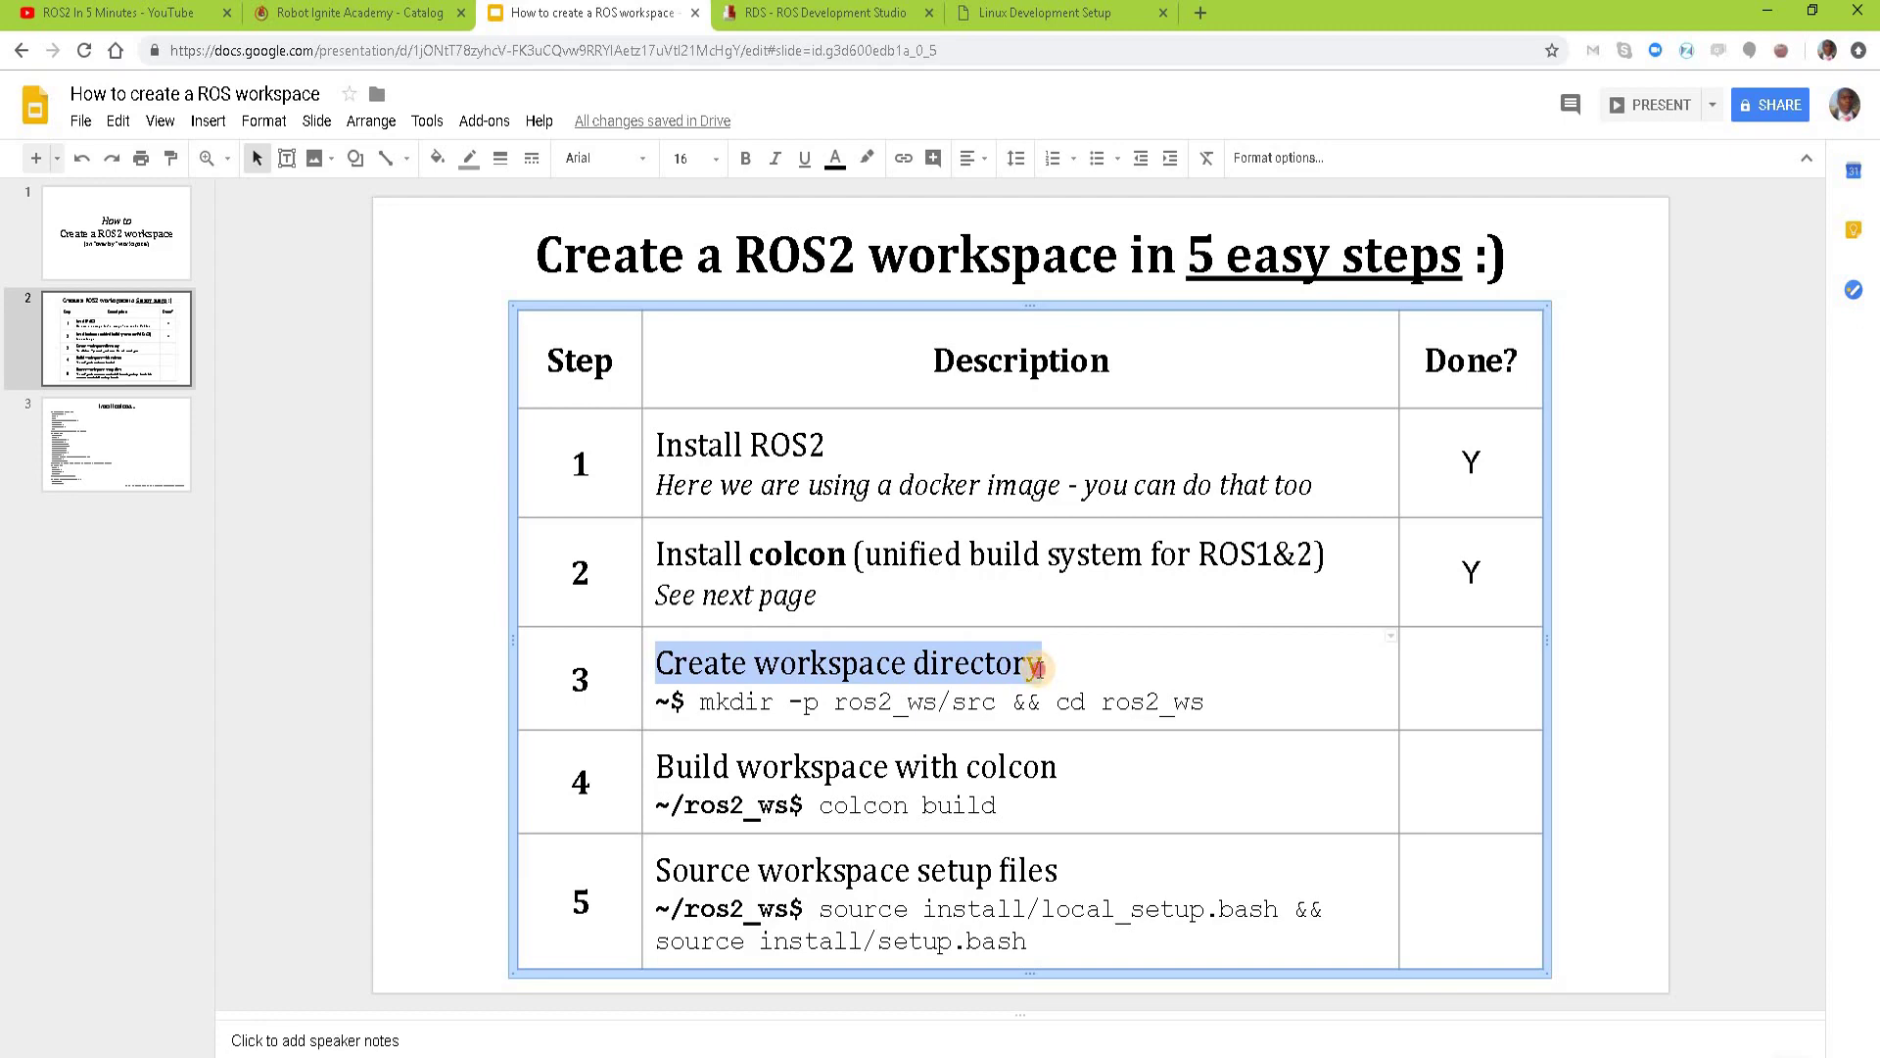
pyautogui.moveTo(699, 702); pyautogui.dragTo(1204, 701)
# Step: Paste and run the mkdir command to create ros2_ws/src in the shell
pyautogui.hotkey('ctrl', 'Tab')
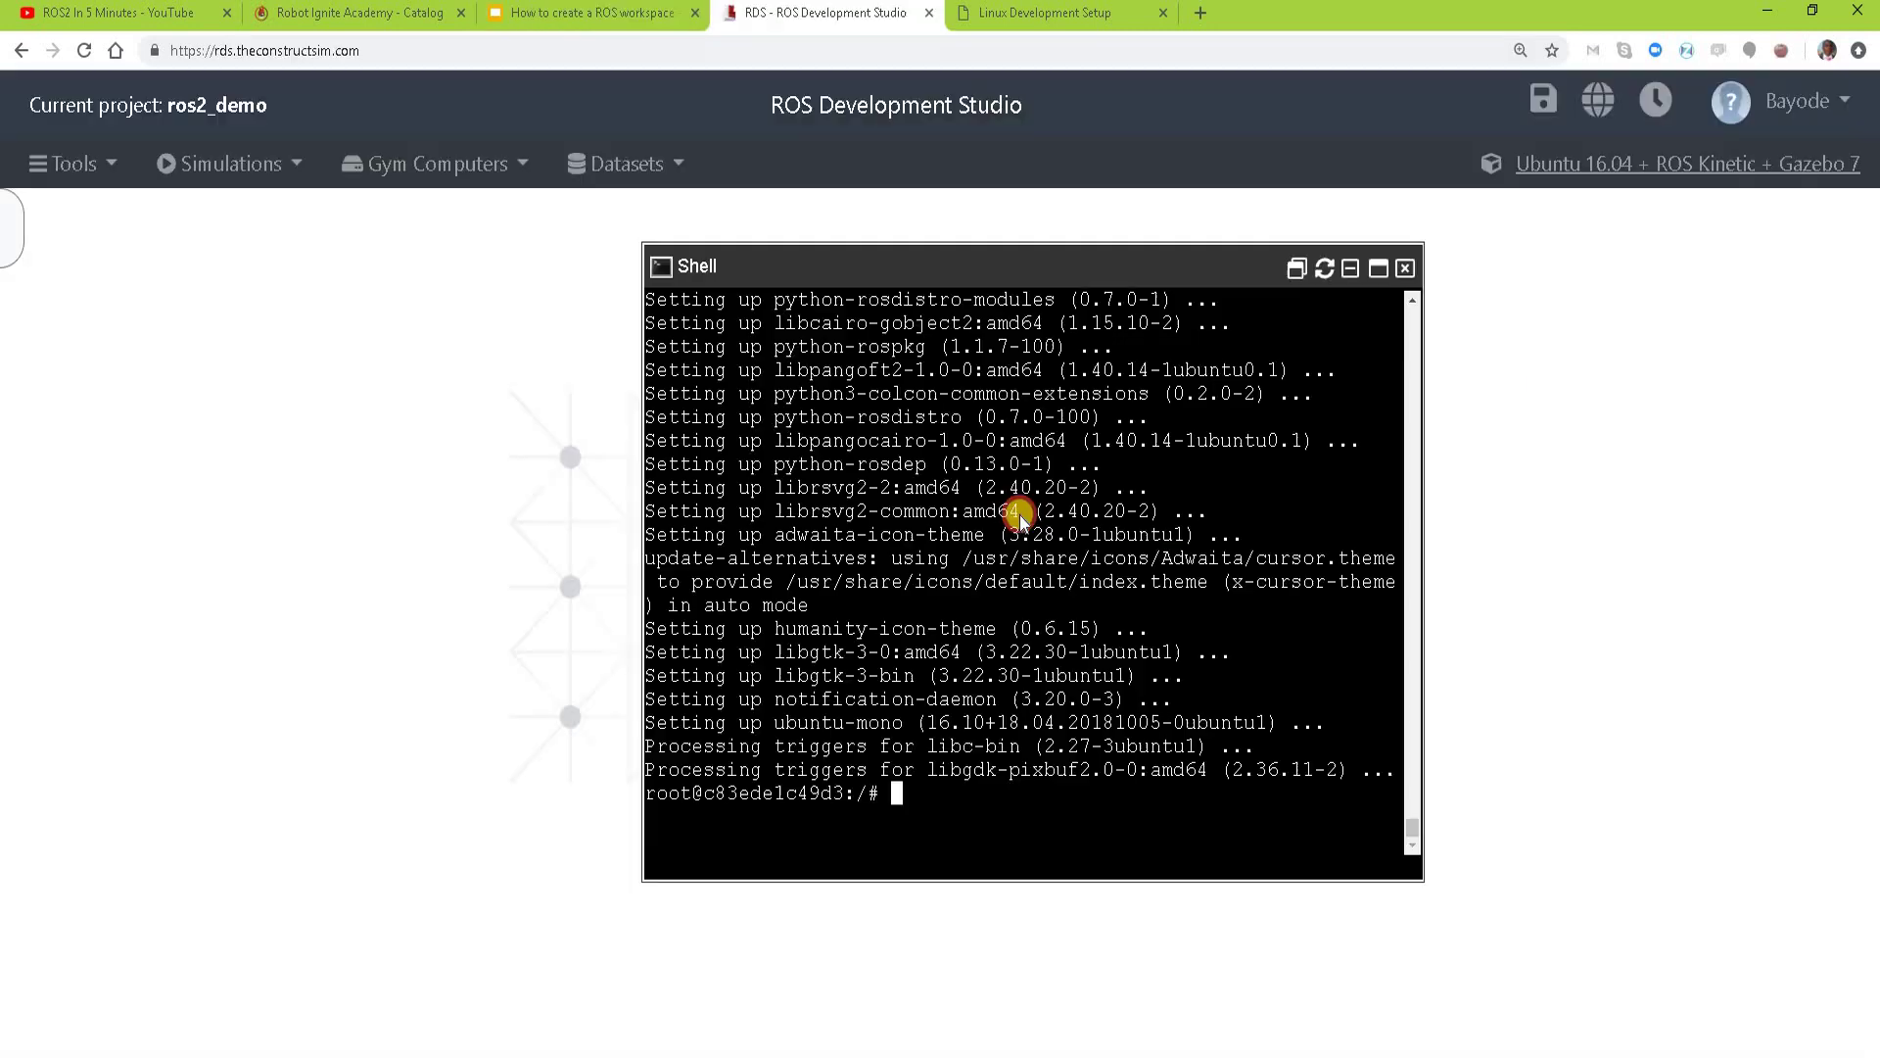
pyautogui.rightClick(958, 752)
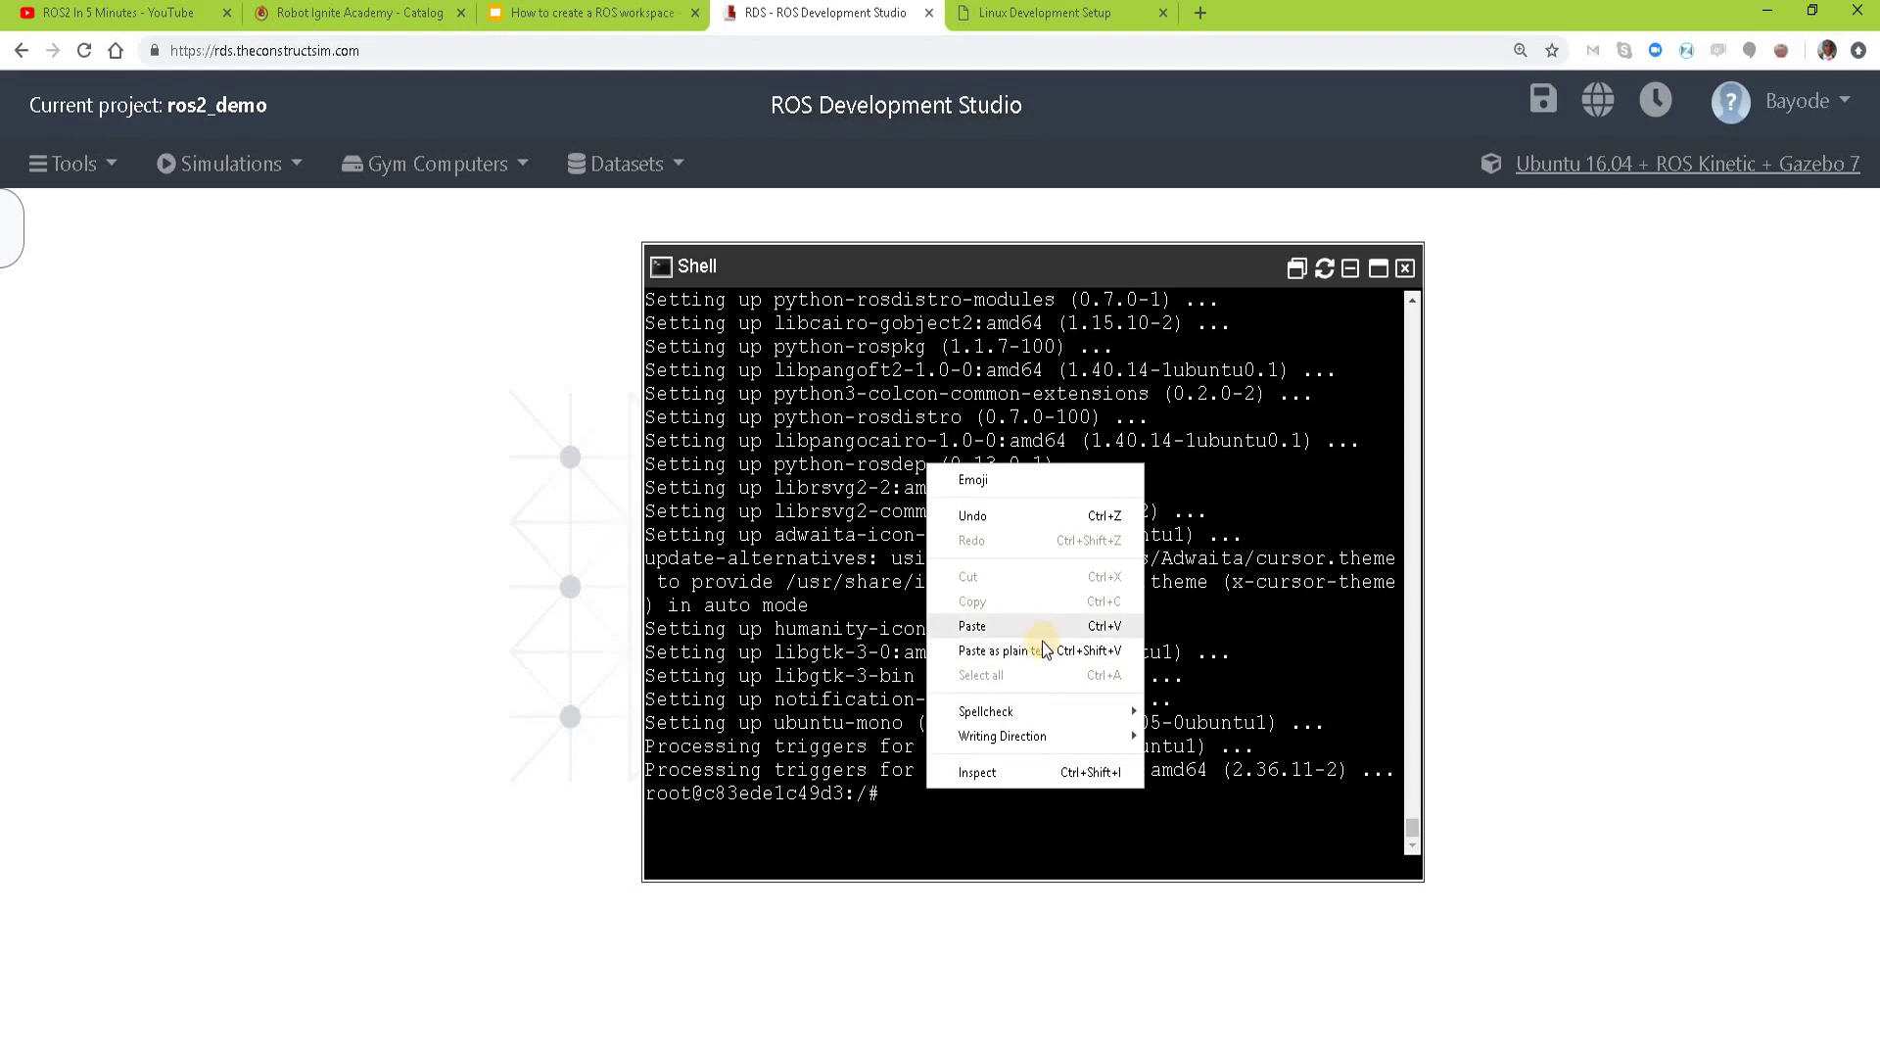
pyautogui.click(1044, 651)
pyautogui.press('Return')
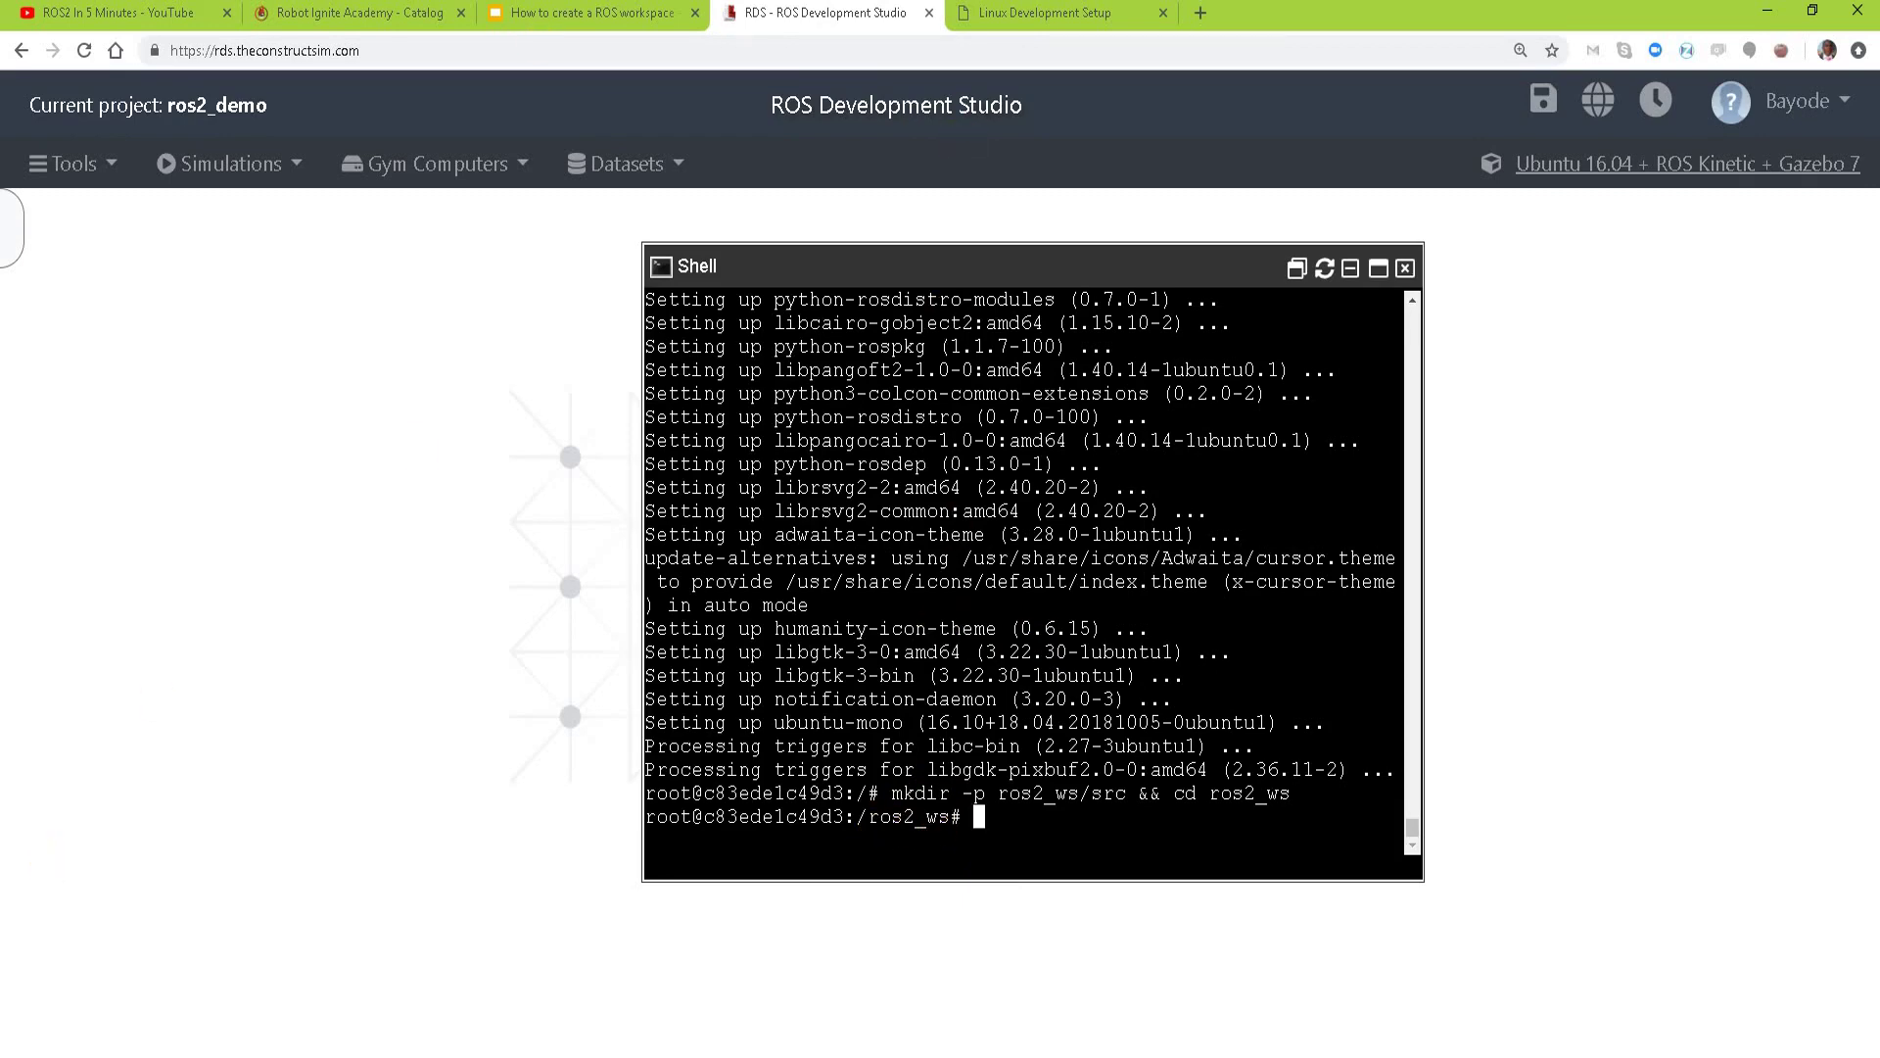
# Step: Mark step 3 as Y and copy the step 4 'colcon build' command
pyautogui.click(599, 21)
pyautogui.click(1477, 674)
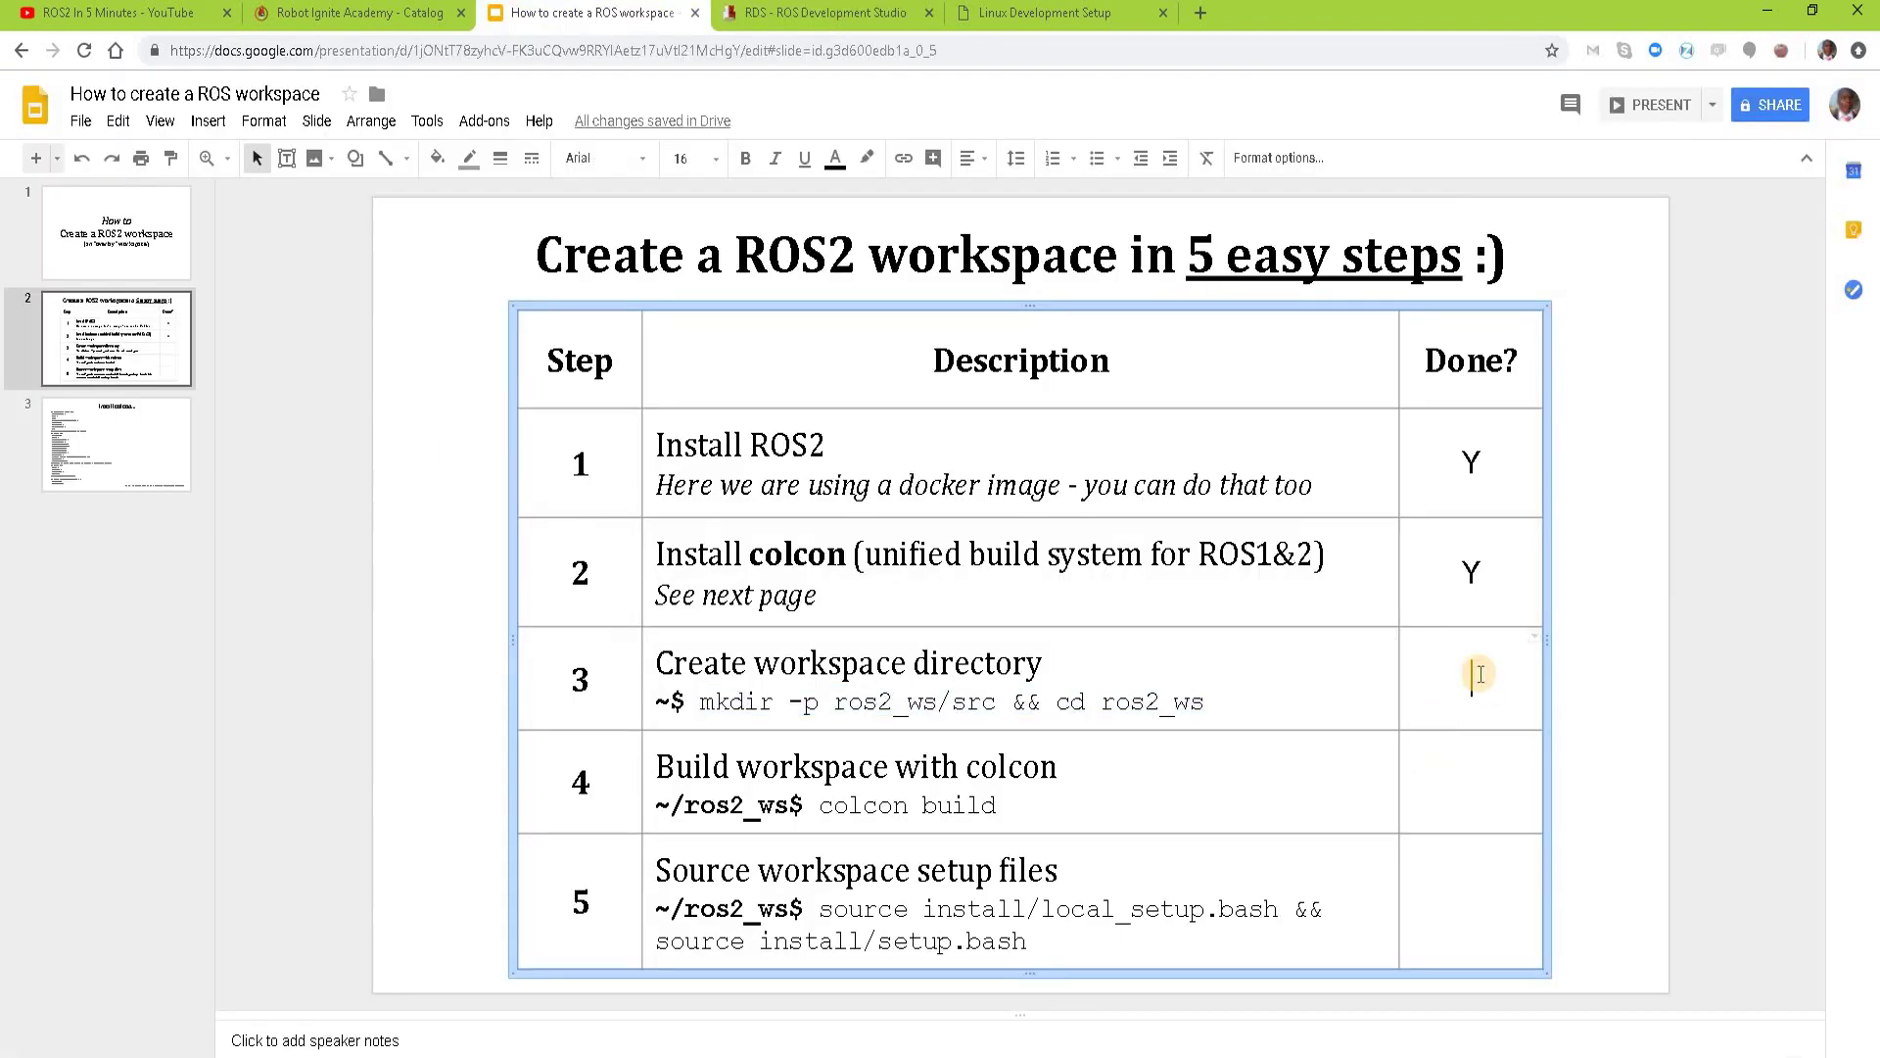
pyautogui.write('Y')
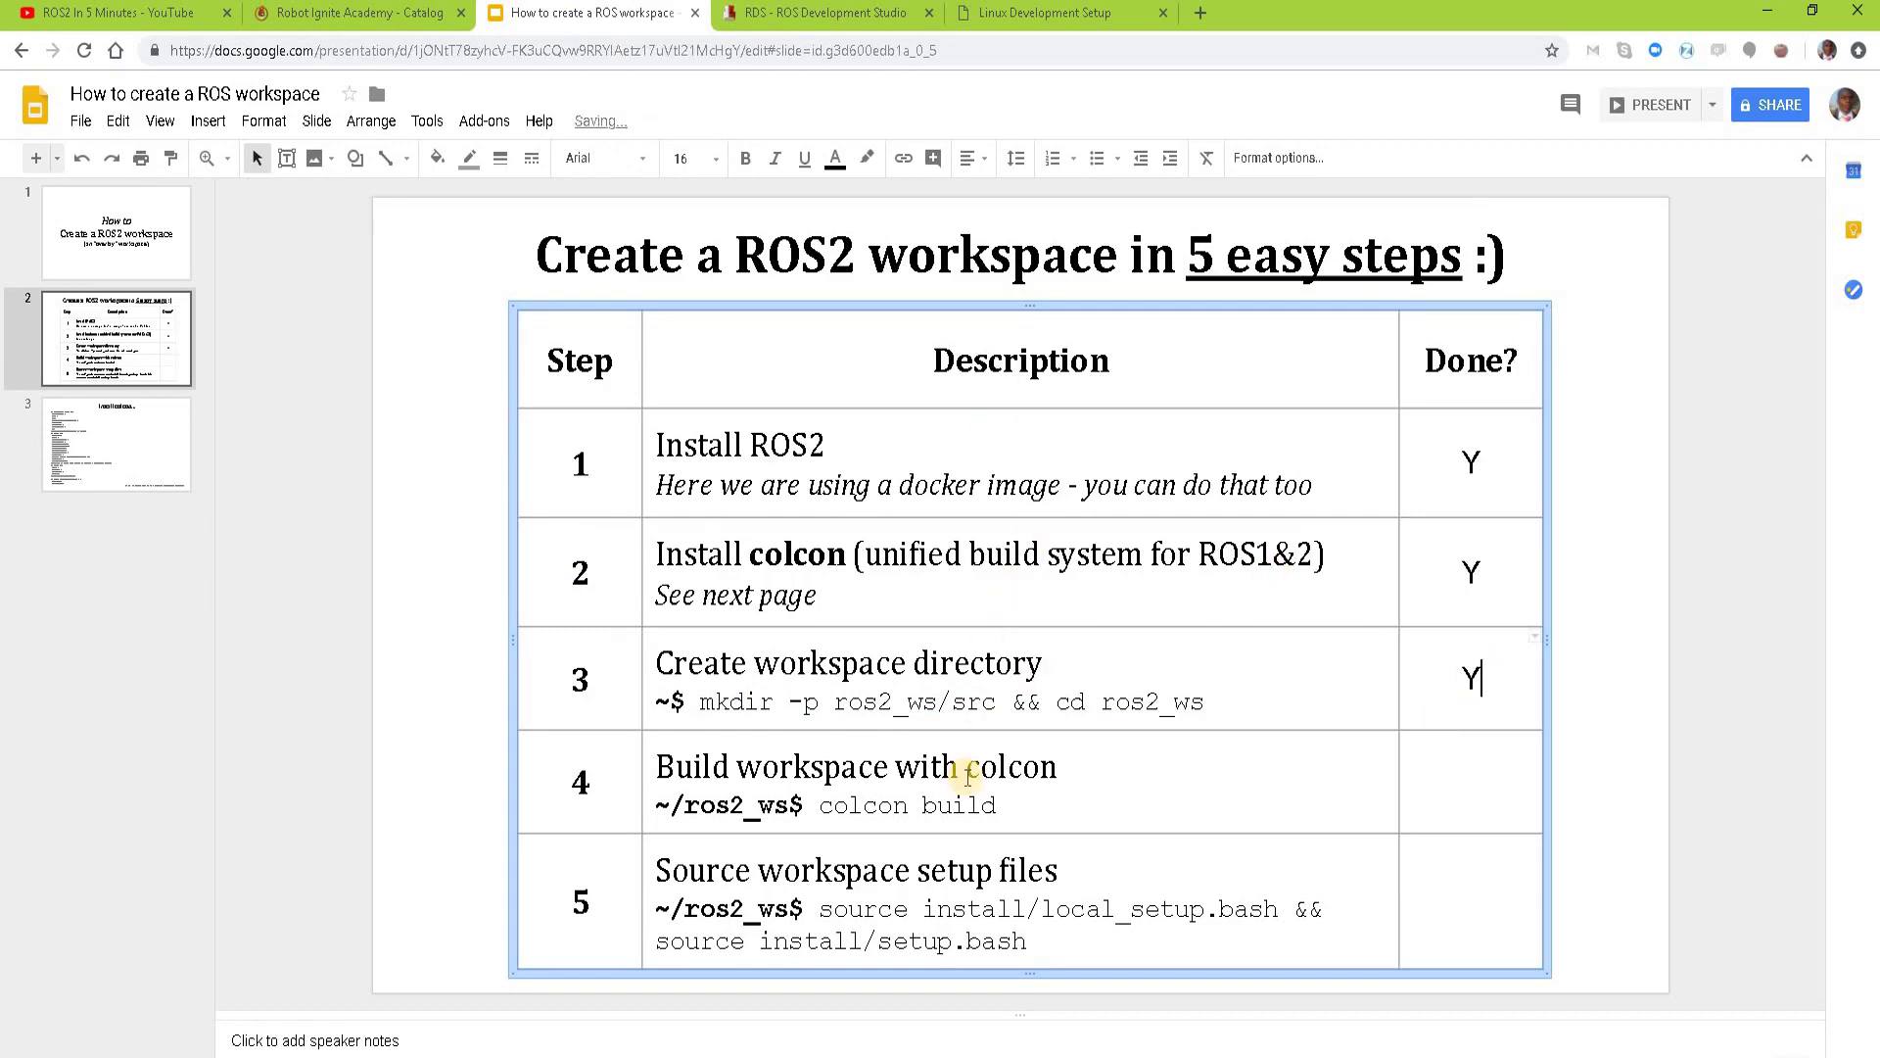
pyautogui.moveTo(817, 805); pyautogui.dragTo(1011, 806)
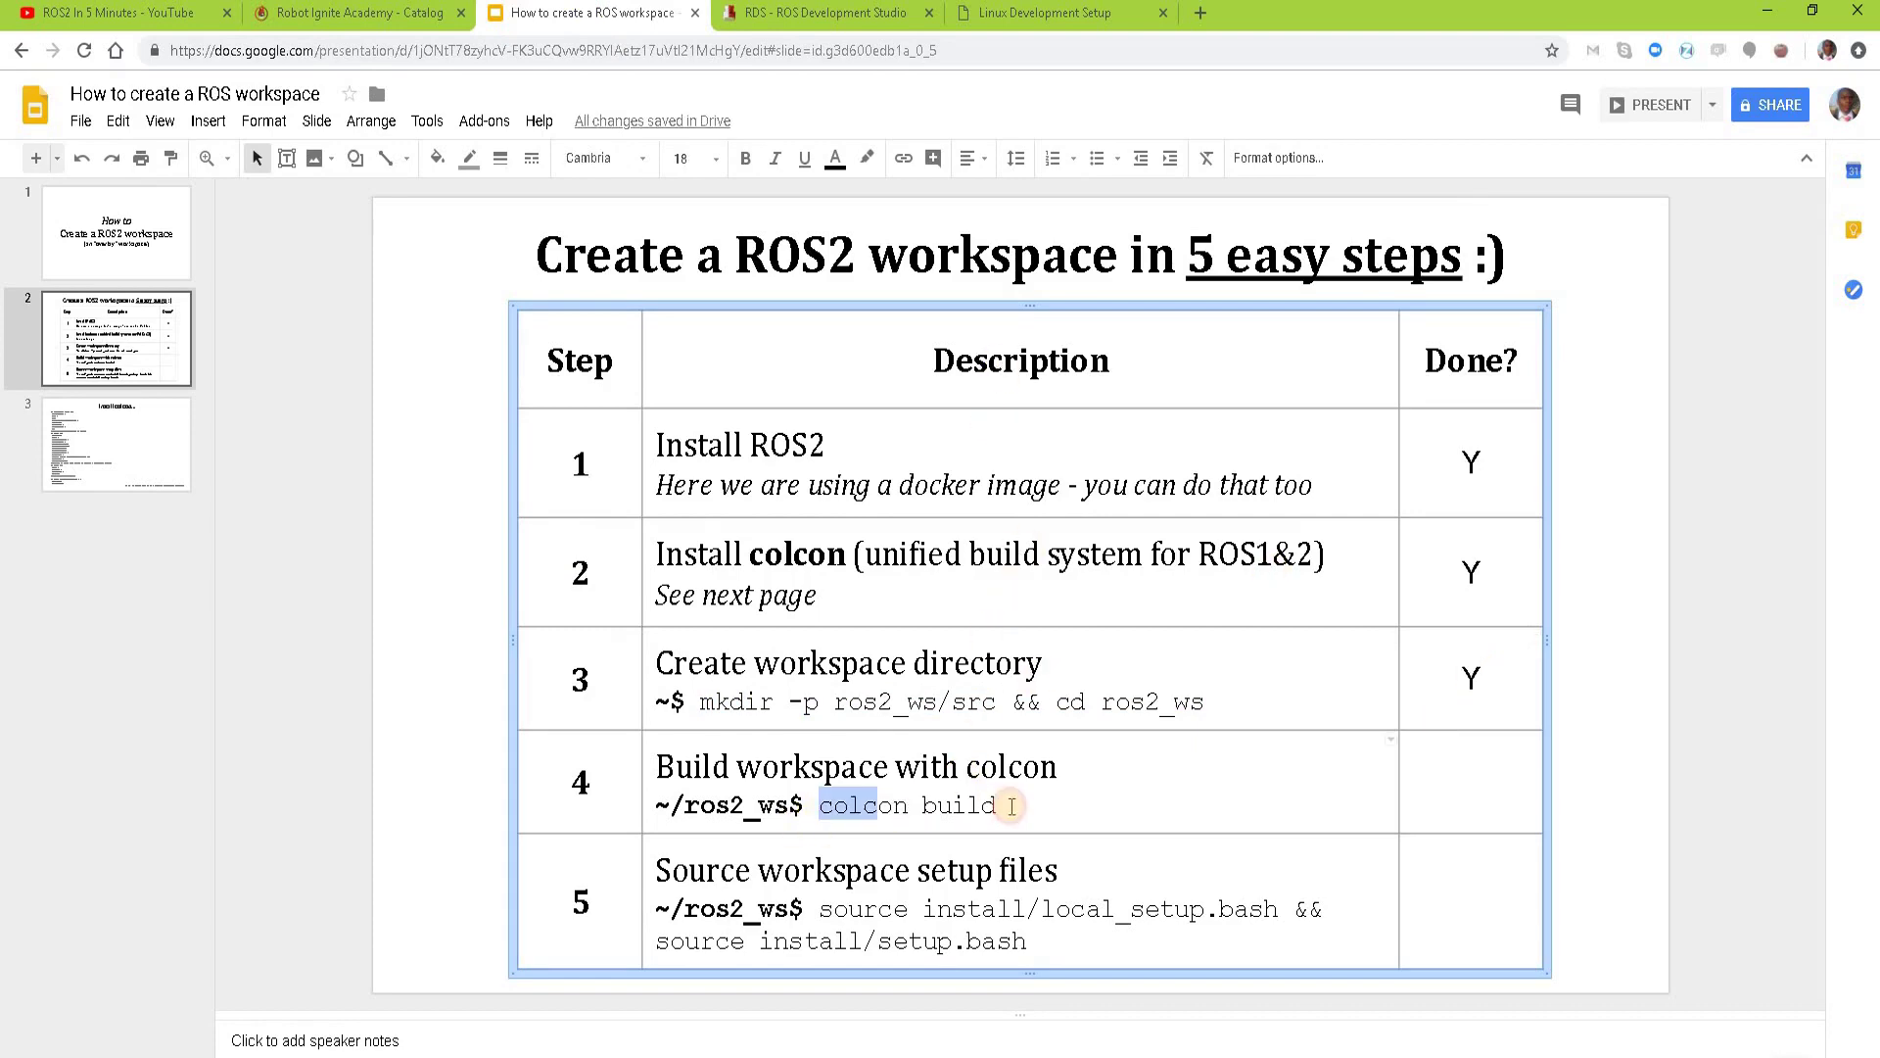
pyautogui.click(793, 14)
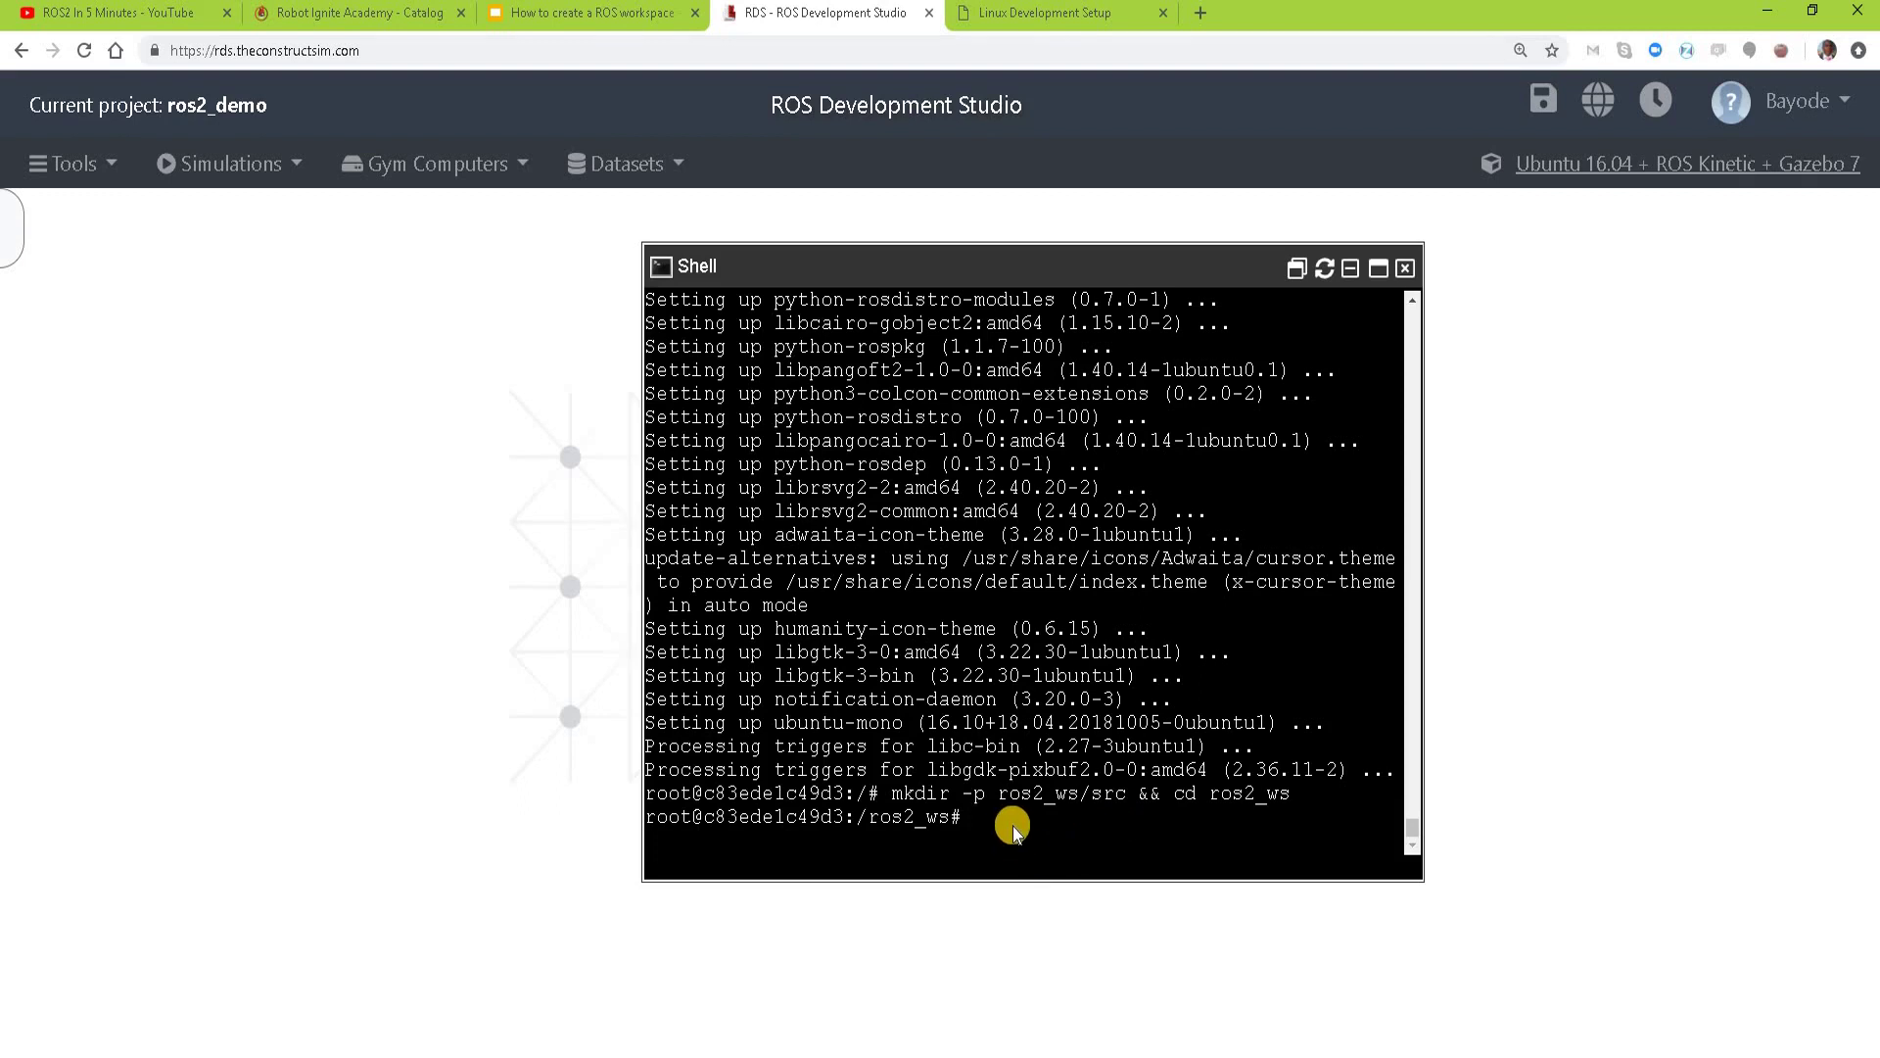
pyautogui.write('ll')
# Step: Run ll and colcon build in ros2_ws, producing build, install and log folders
pyautogui.press('Return')
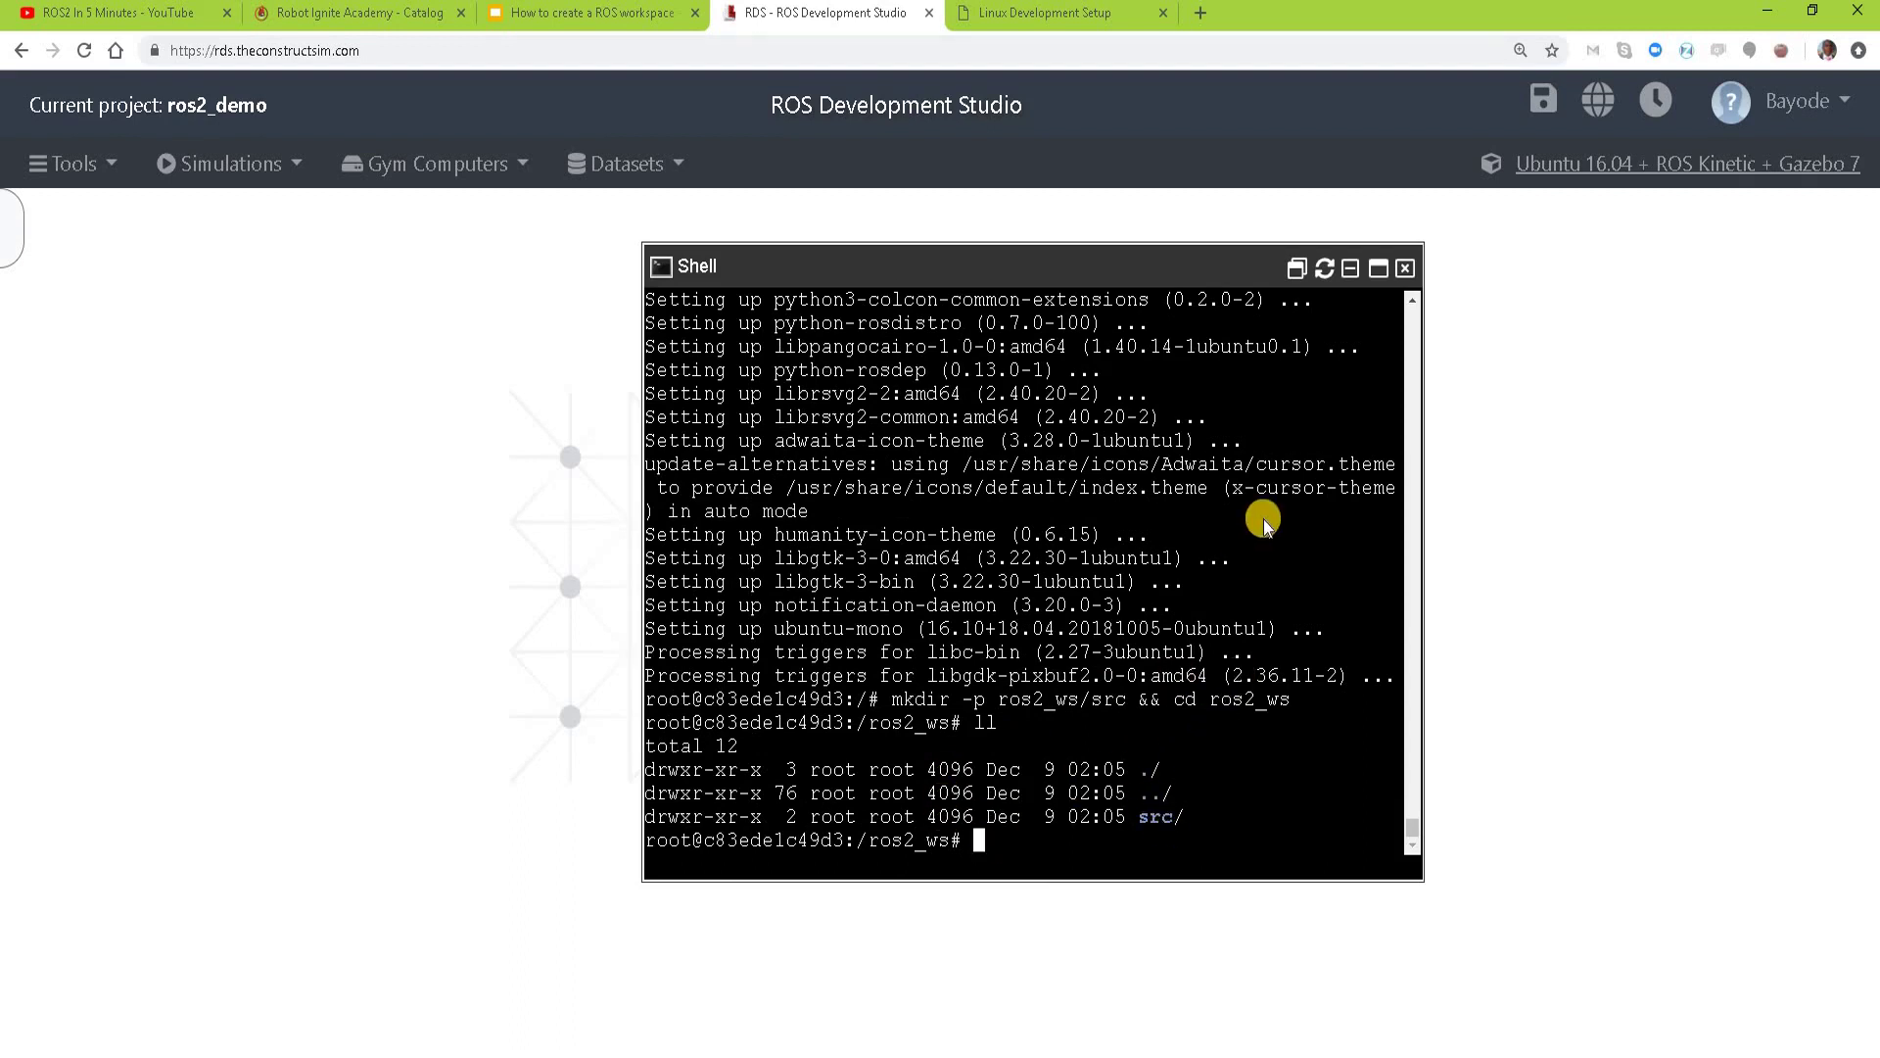
pyautogui.write('c')
pyautogui.write('olcon build')
pyautogui.press('Return')
pyautogui.write('ll')
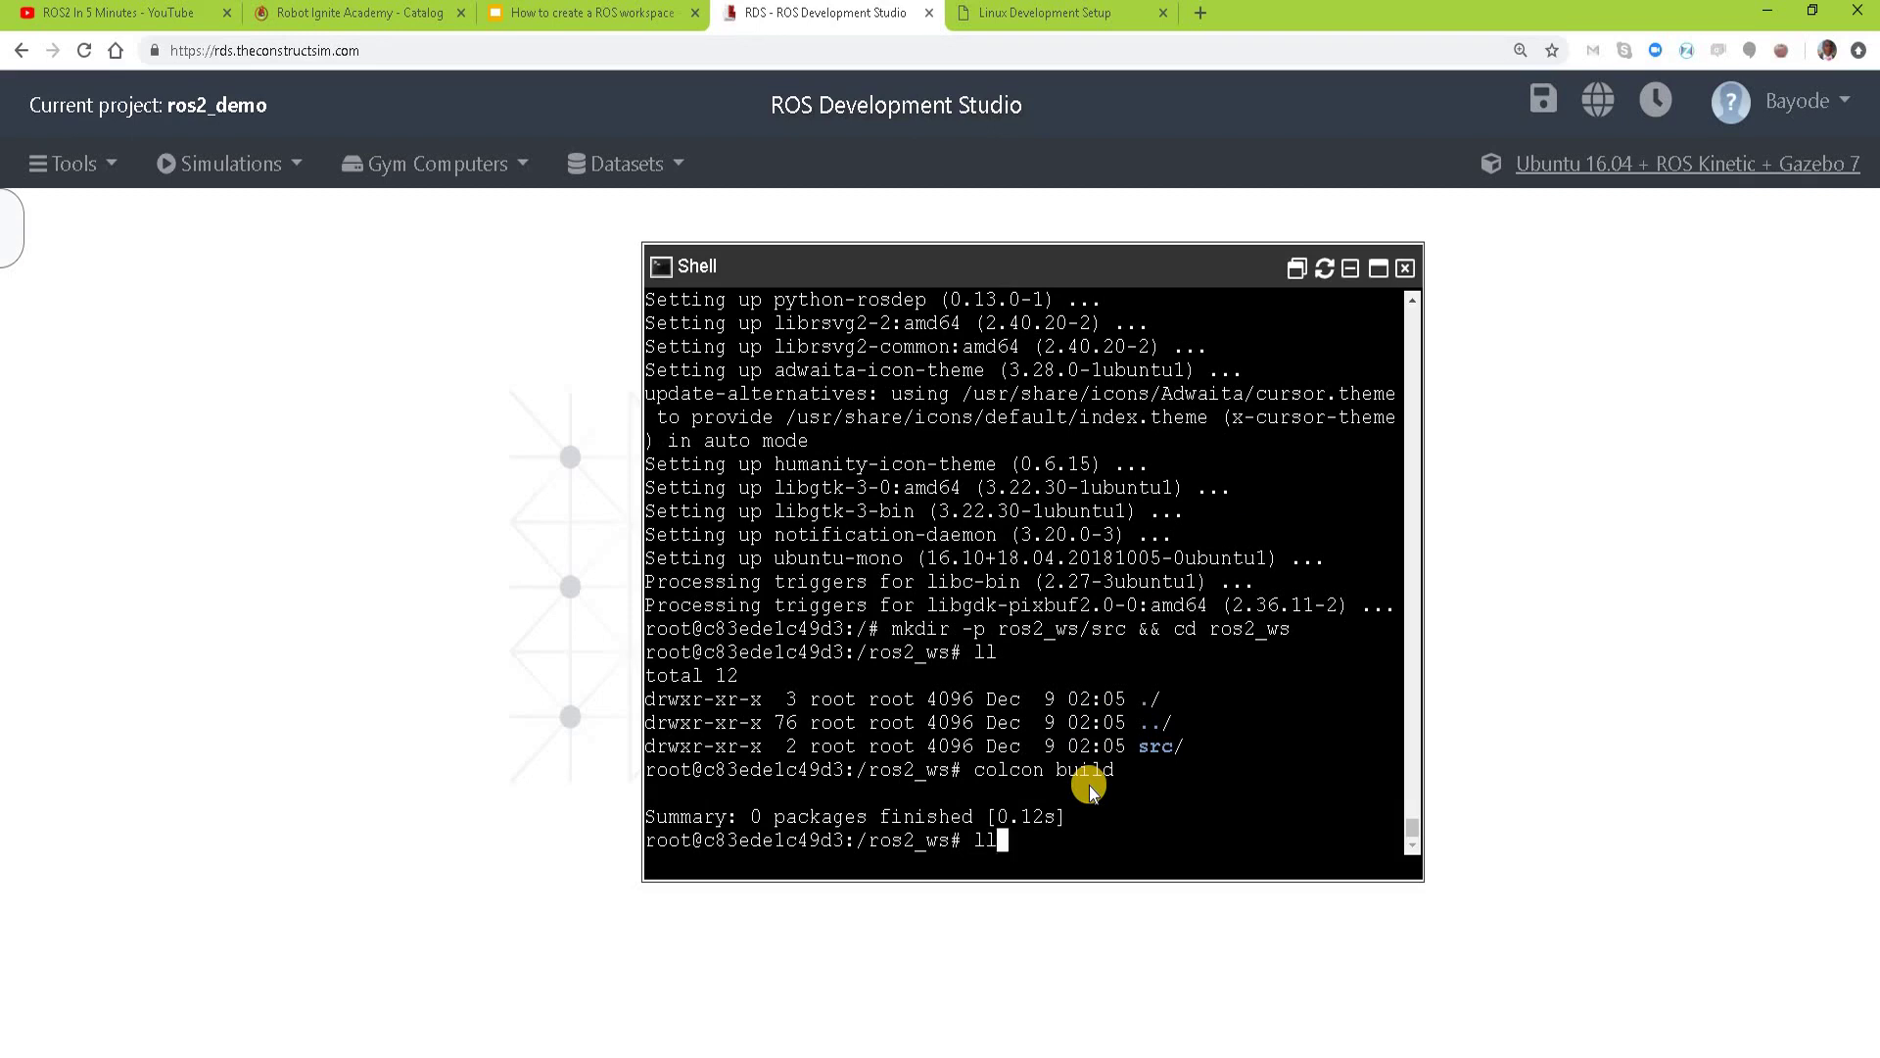
pyautogui.press('Return')
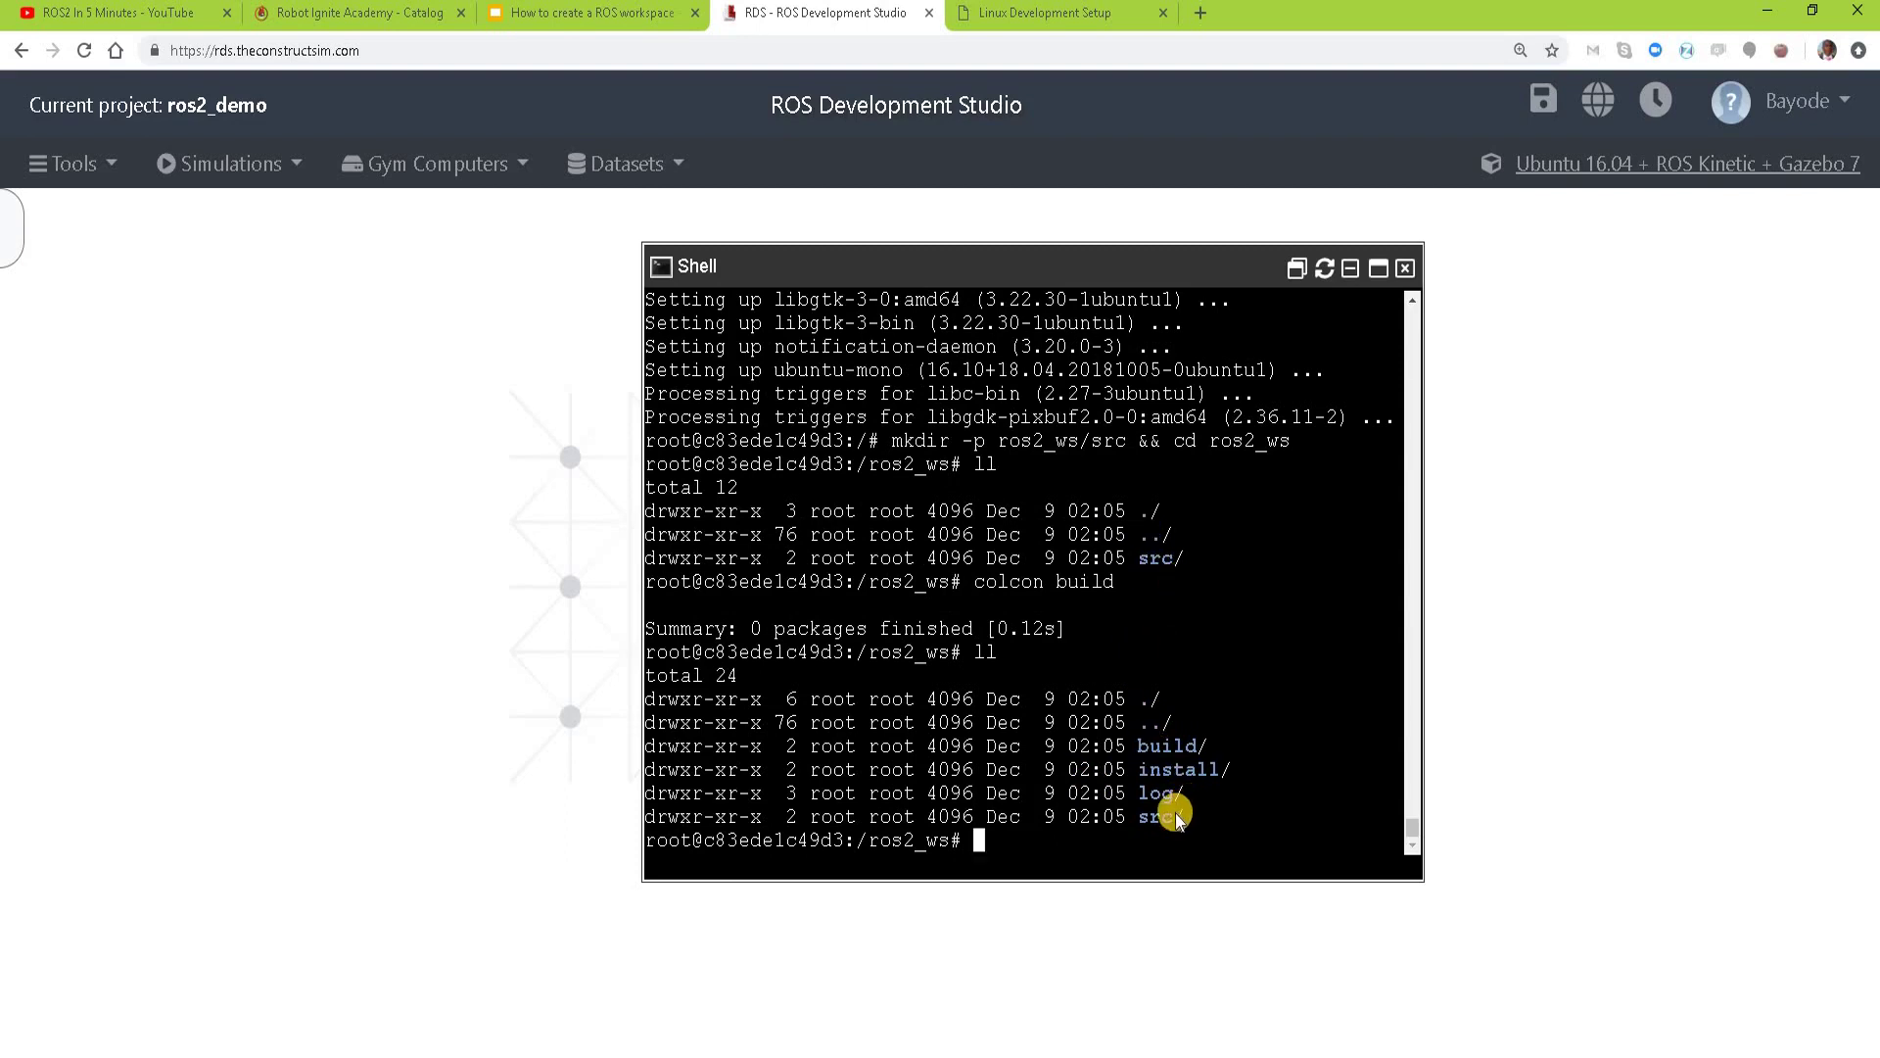
# Step: Highlight the new log, build and install folders in the ros2_ws listing
pyautogui.doubleClick(1154, 794)
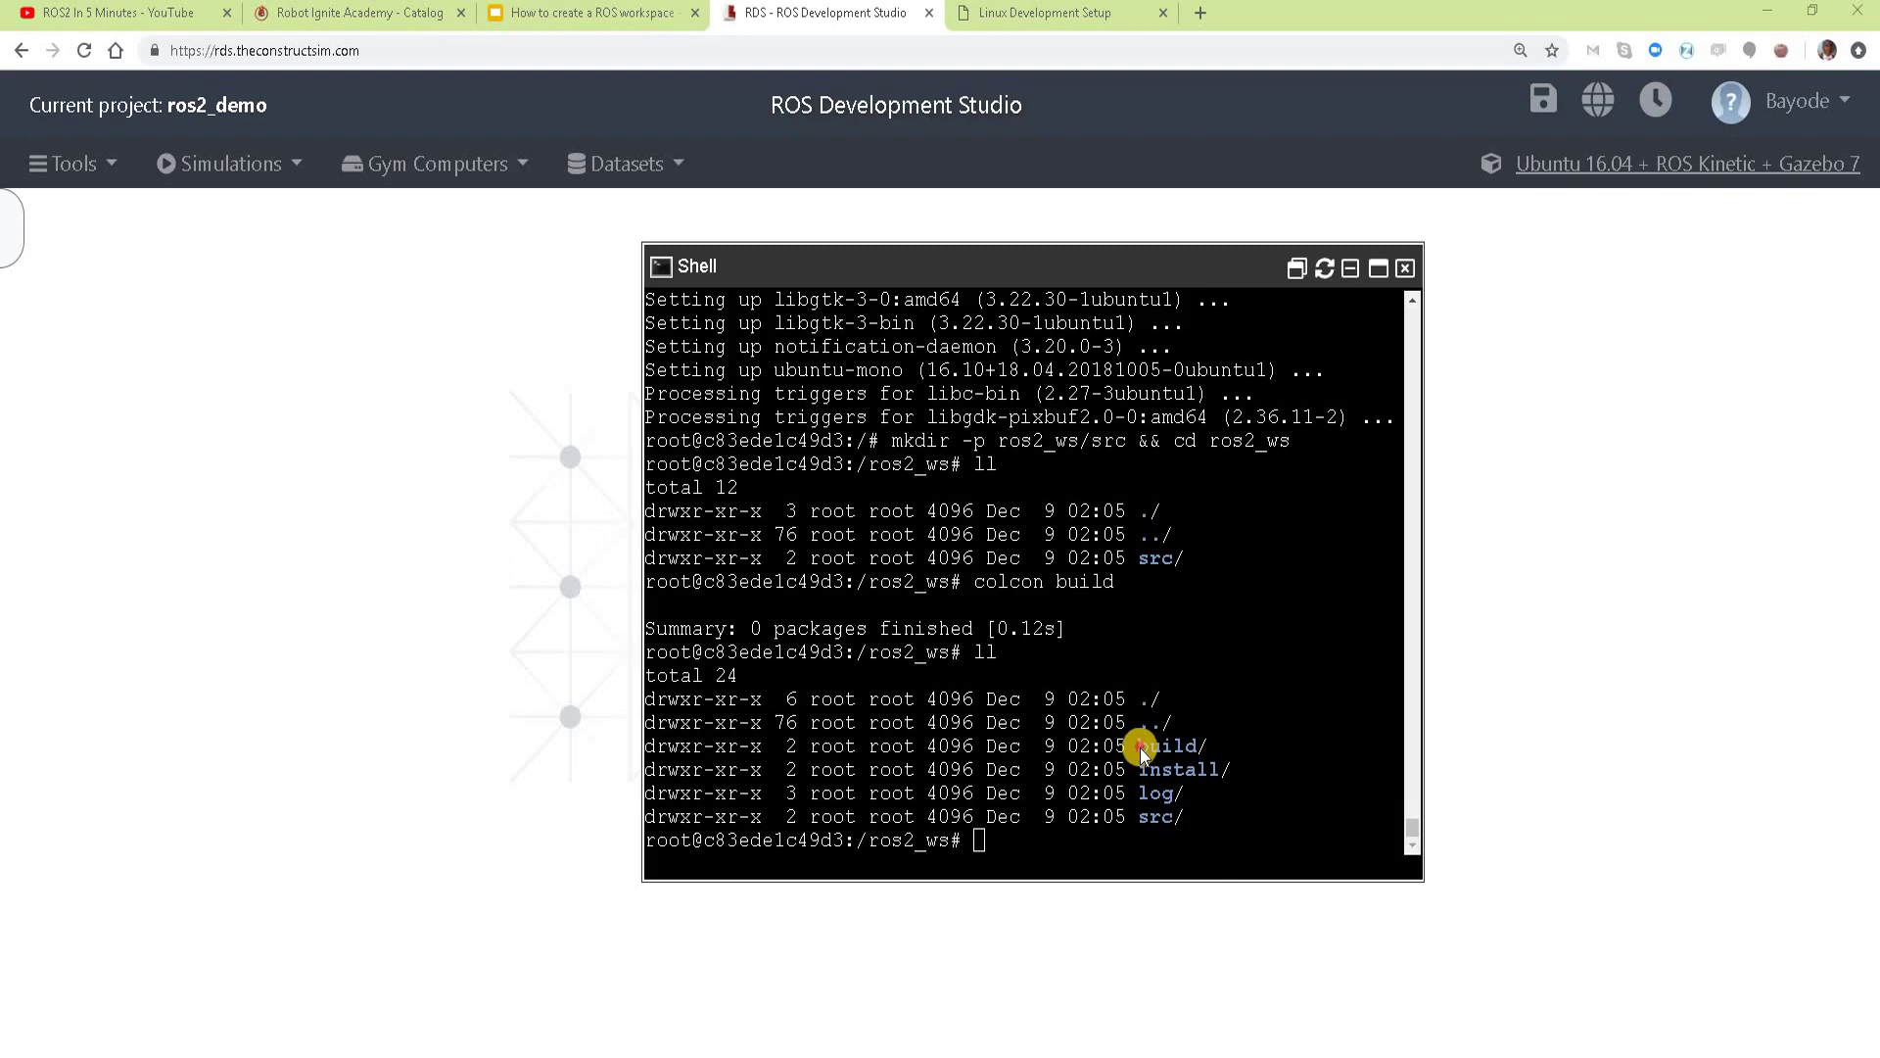
pyautogui.moveTo(1141, 748); pyautogui.dragTo(1201, 749)
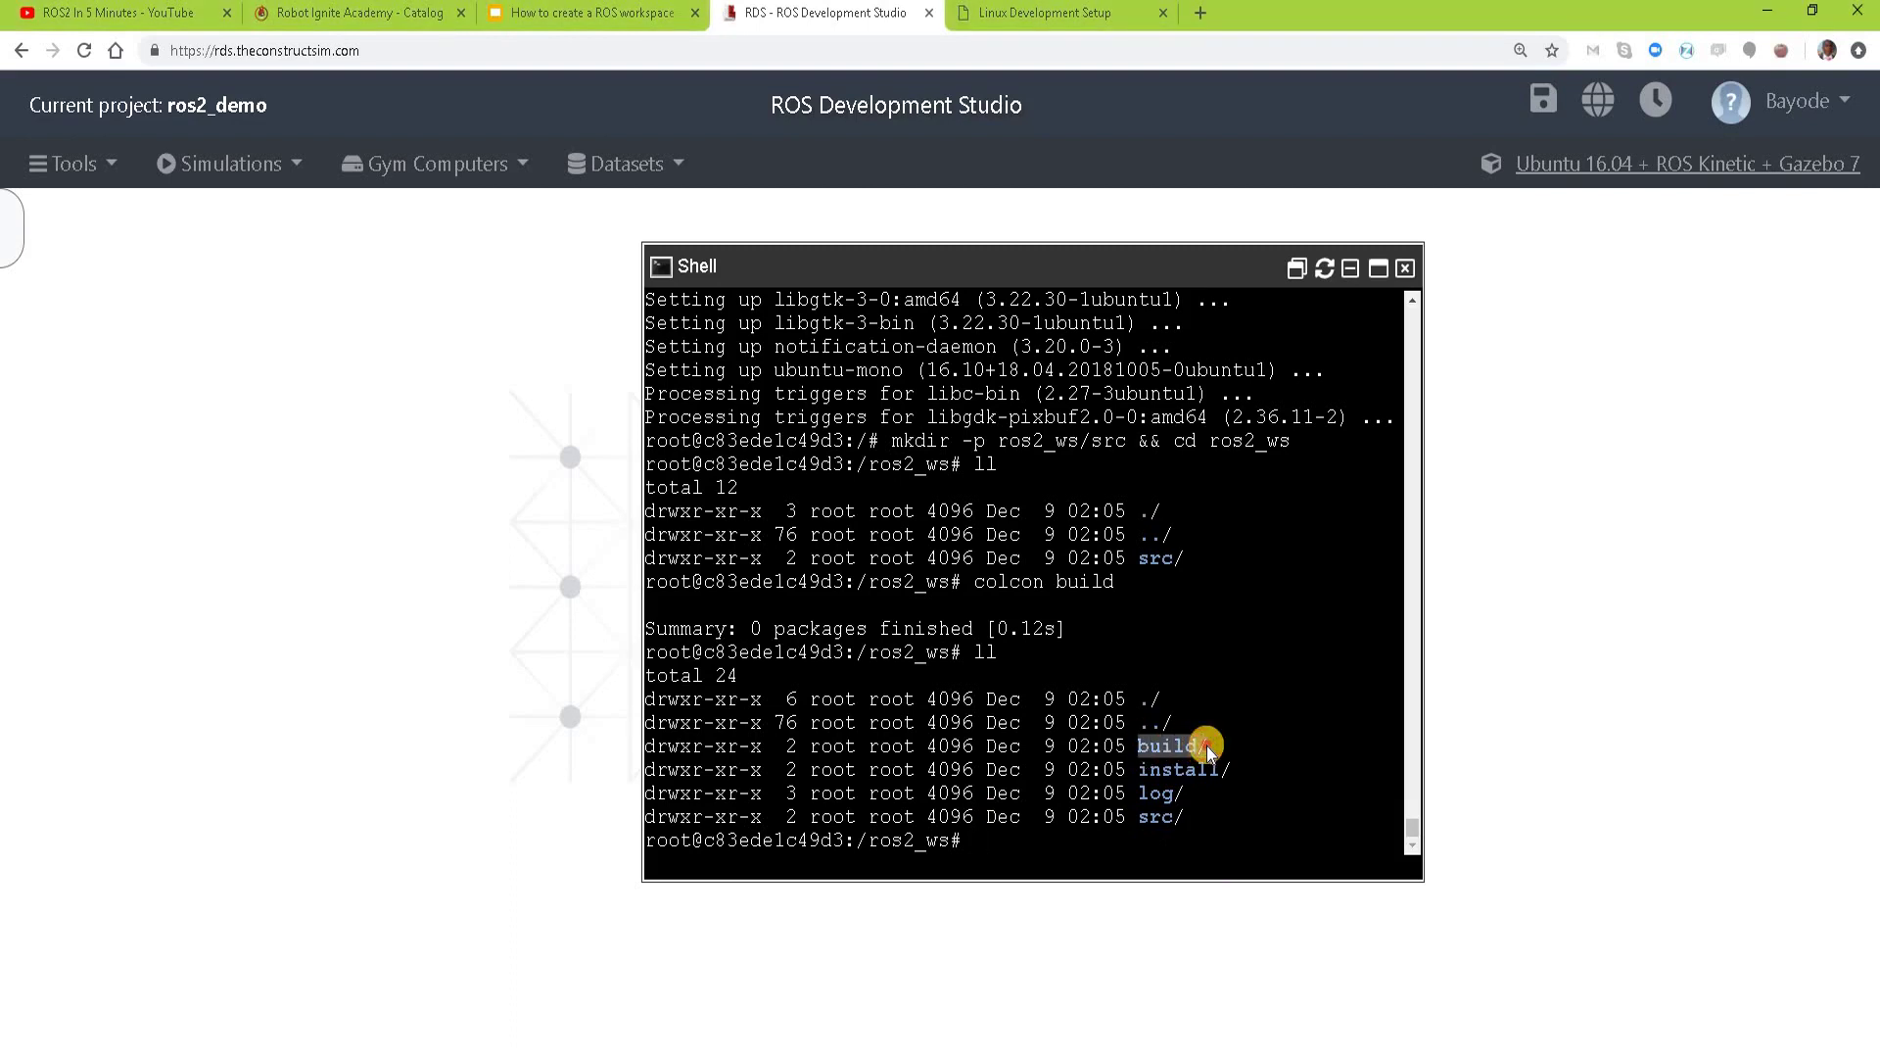
pyautogui.moveTo(1141, 769); pyautogui.dragTo(1219, 775)
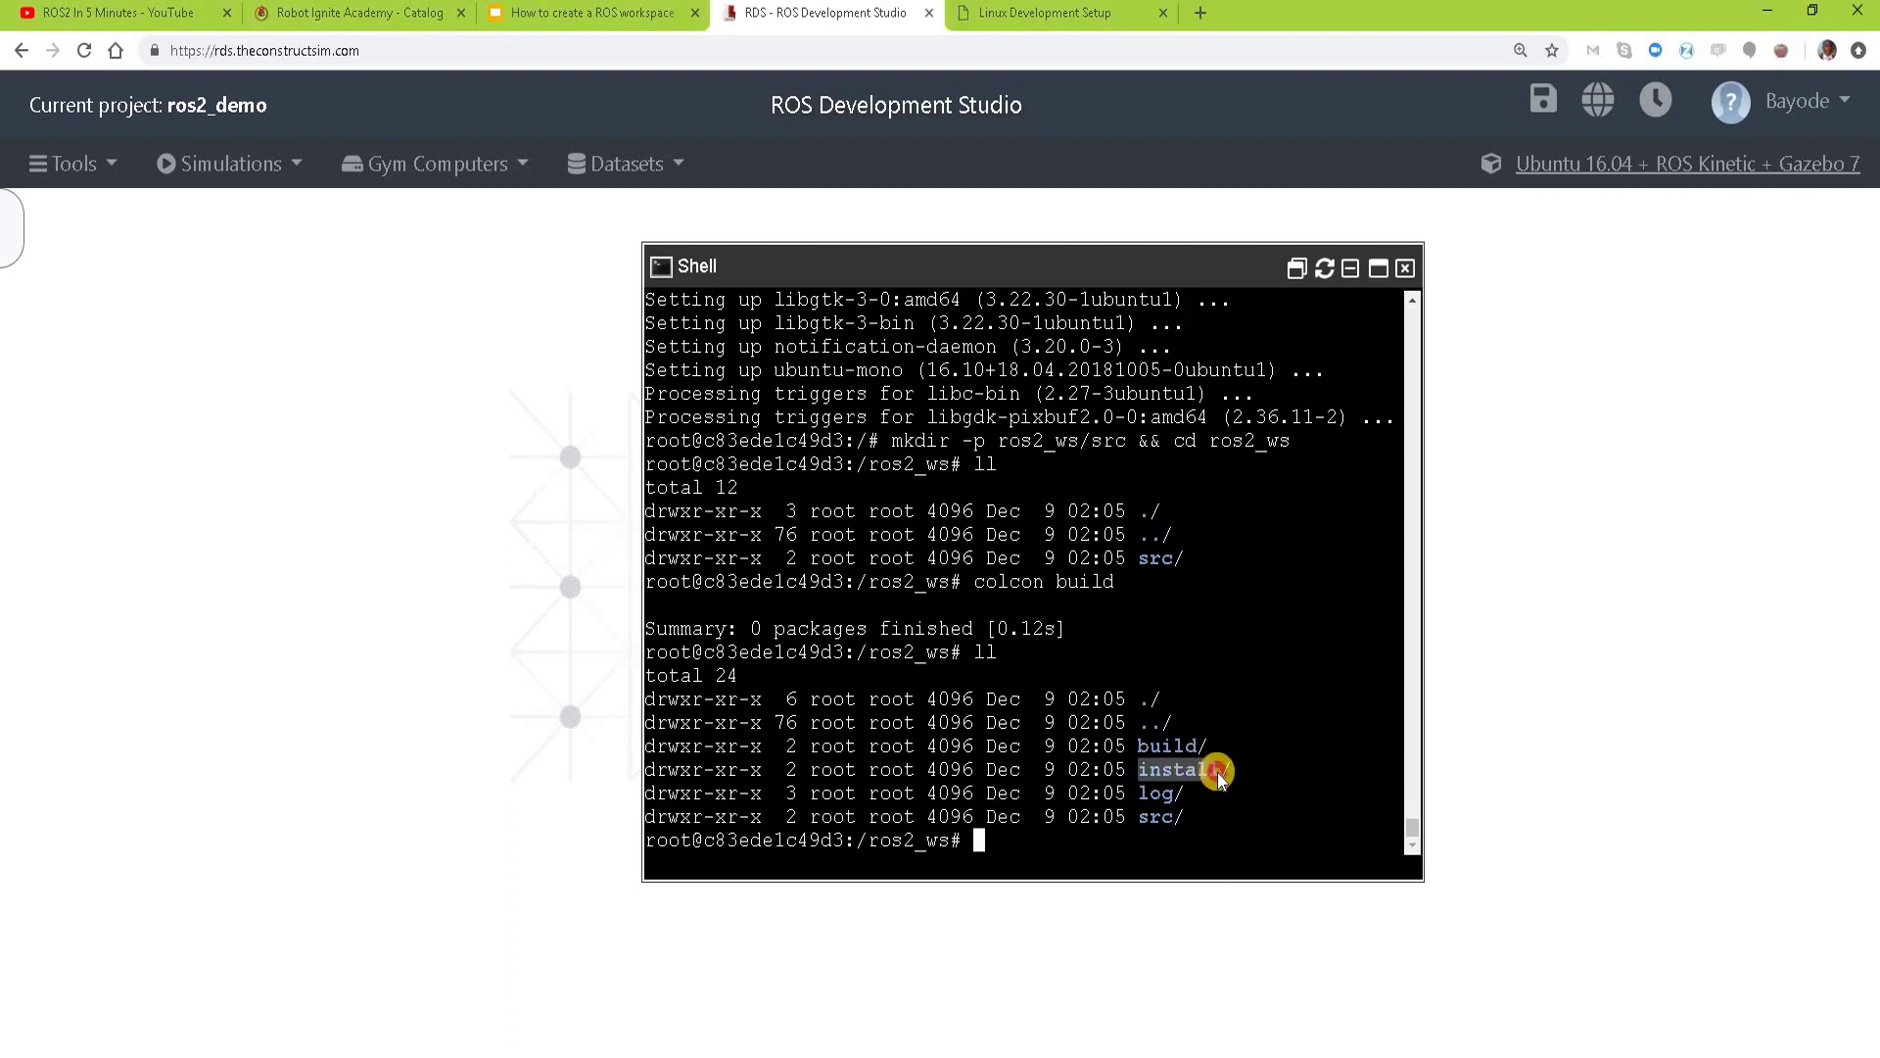
pyautogui.moveTo(1139, 798); pyautogui.dragTo(1183, 801)
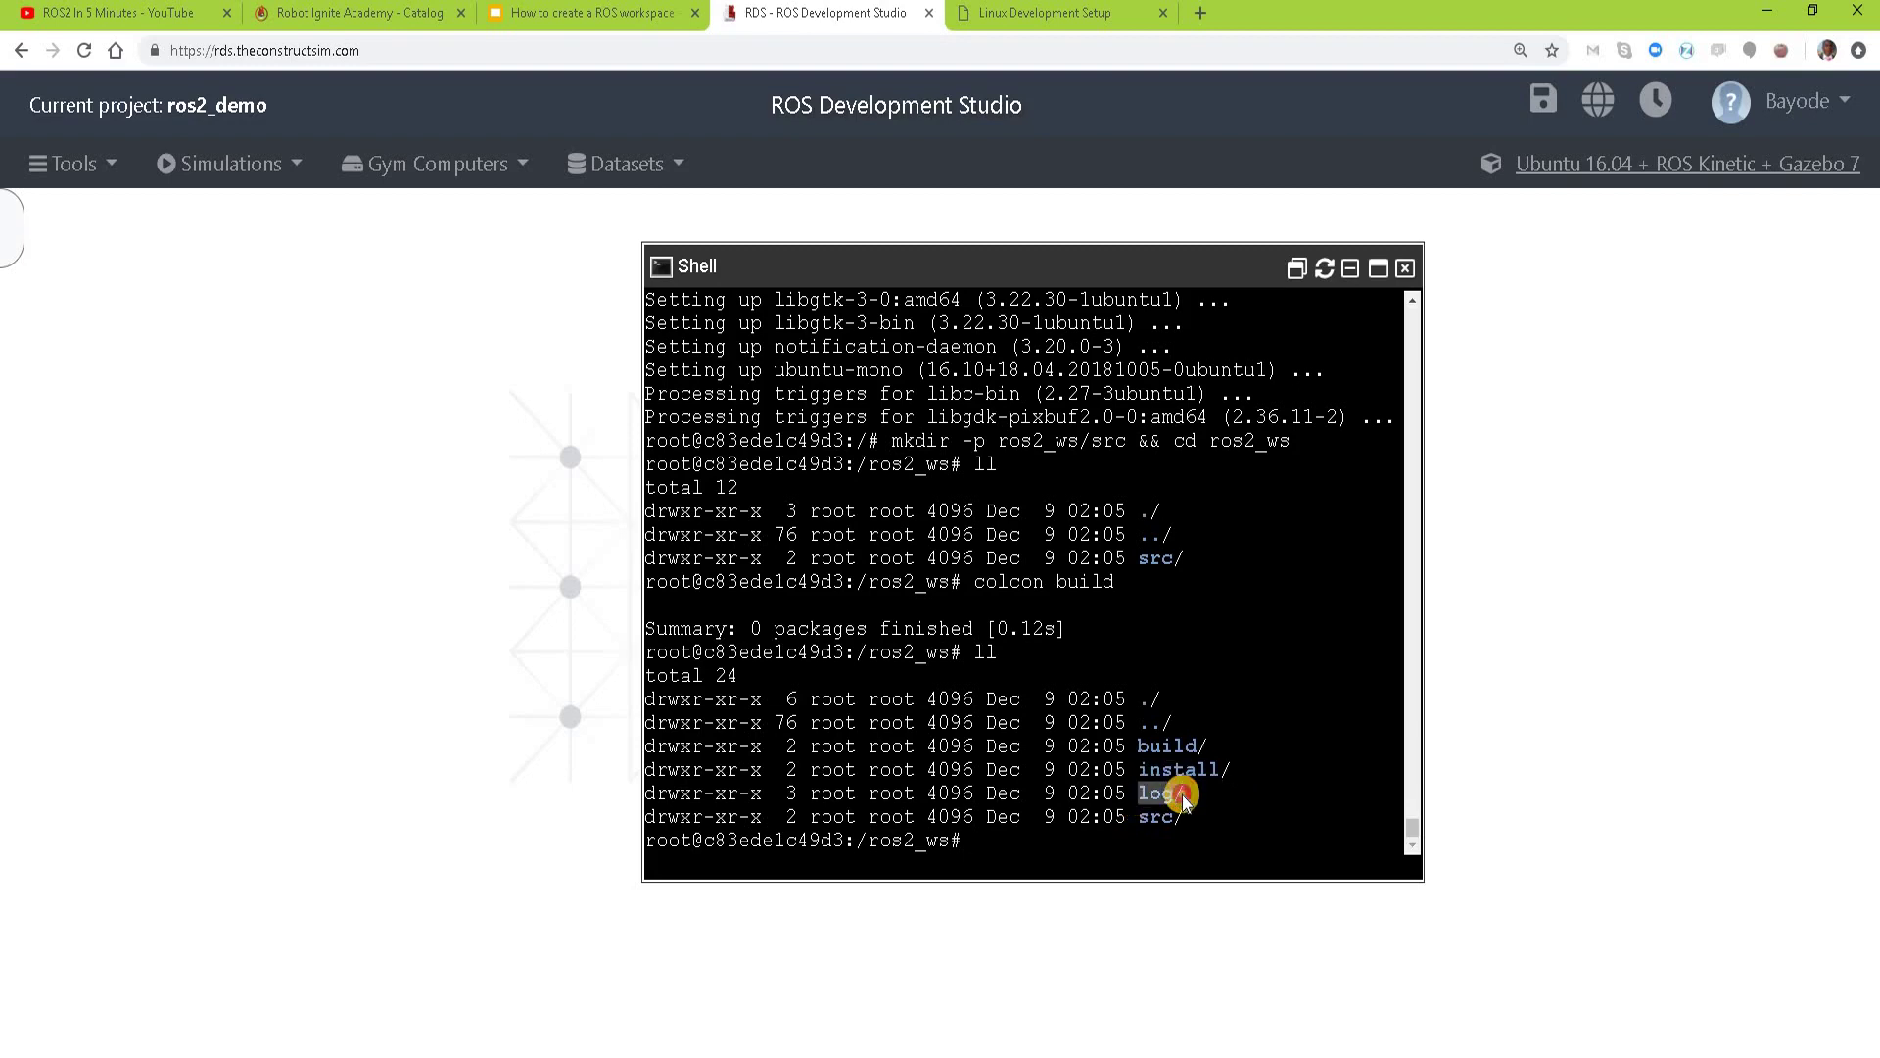
# Step: List the contents of the workspace's build, install, log and src folders
pyautogui.click(973, 840)
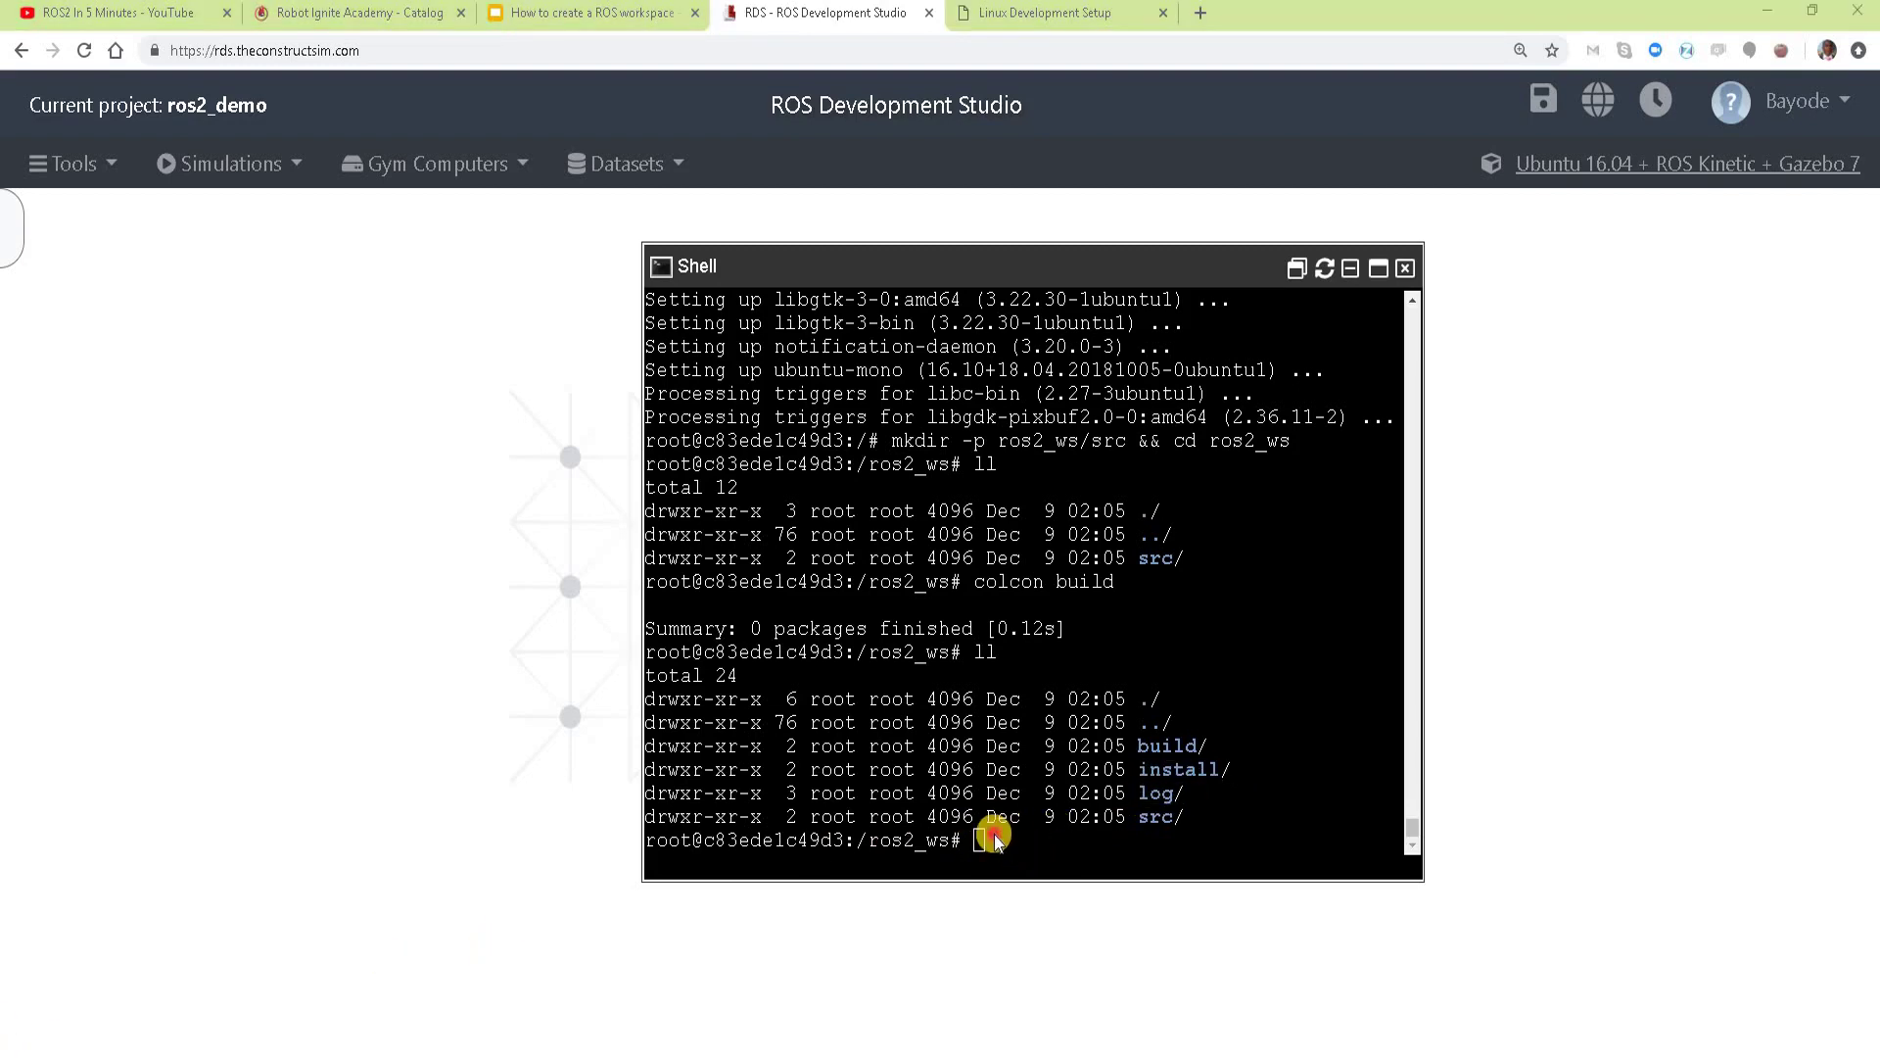
pyautogui.write('ll')
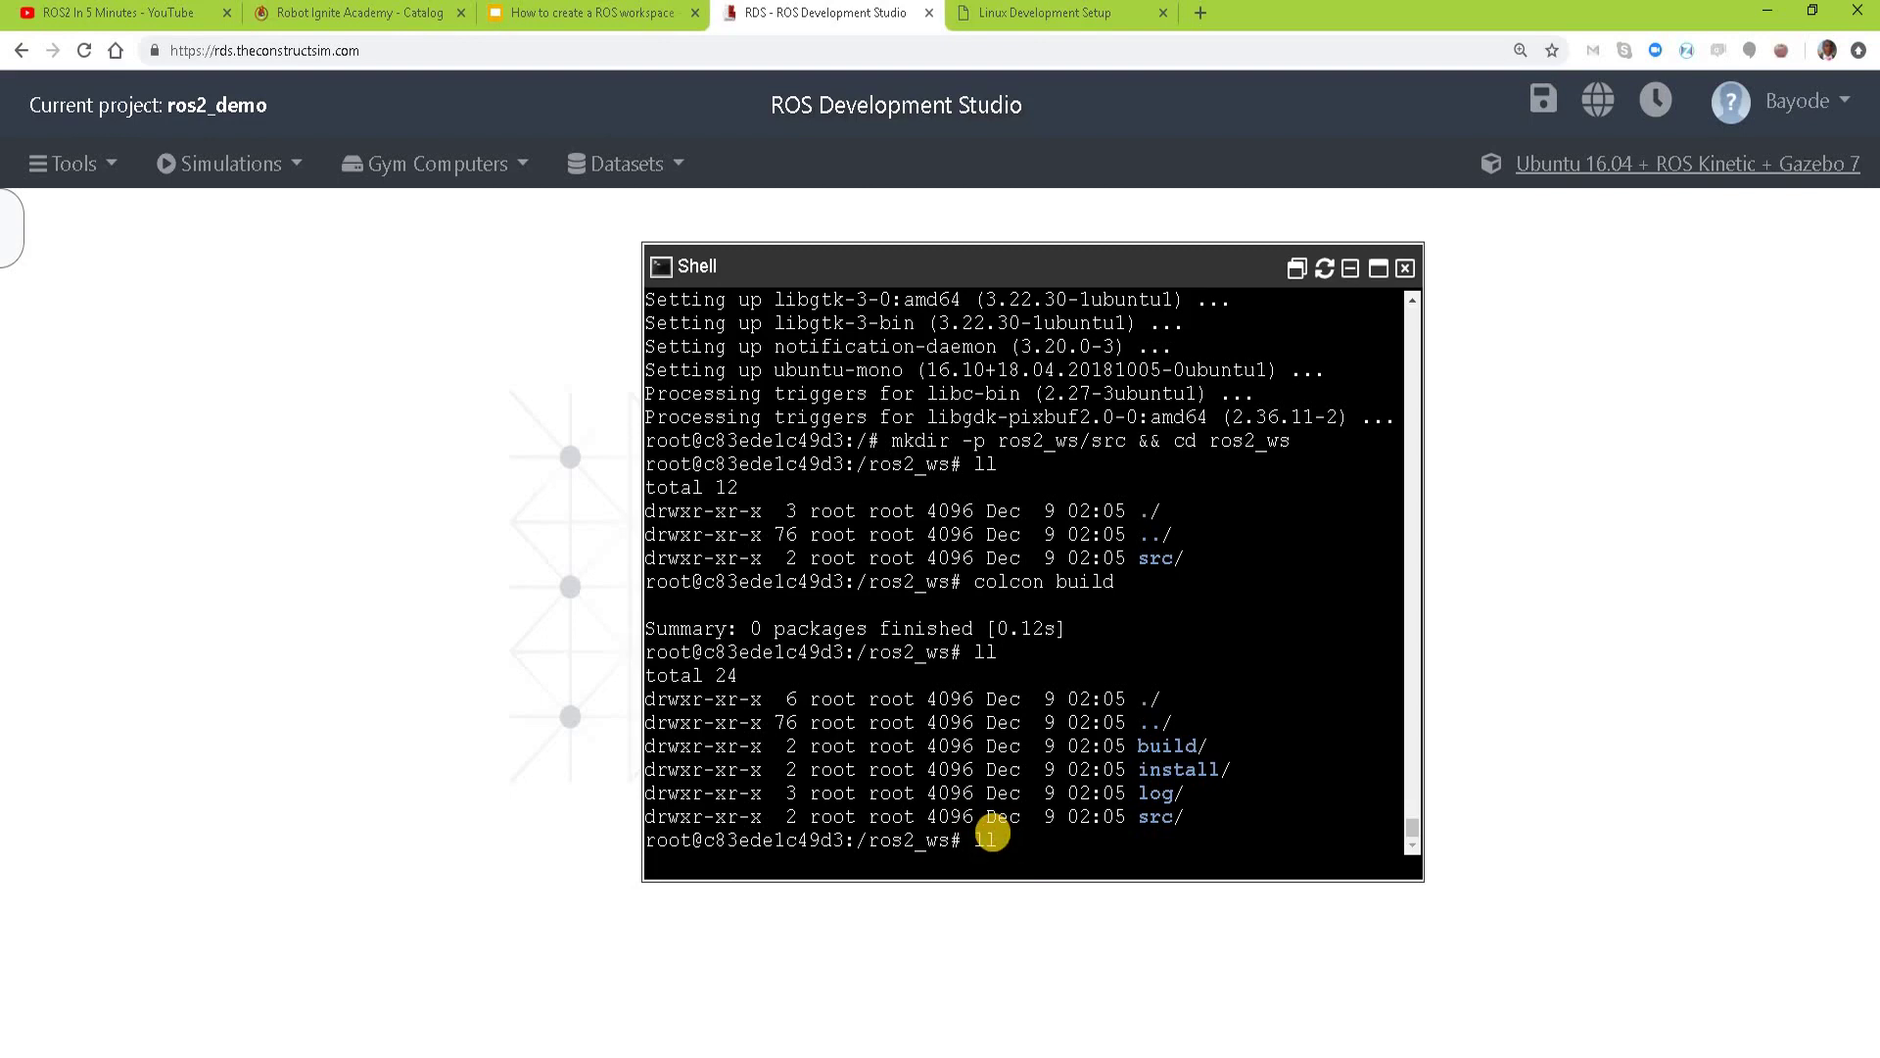
pyautogui.write(' build/')
pyautogui.press('Return')
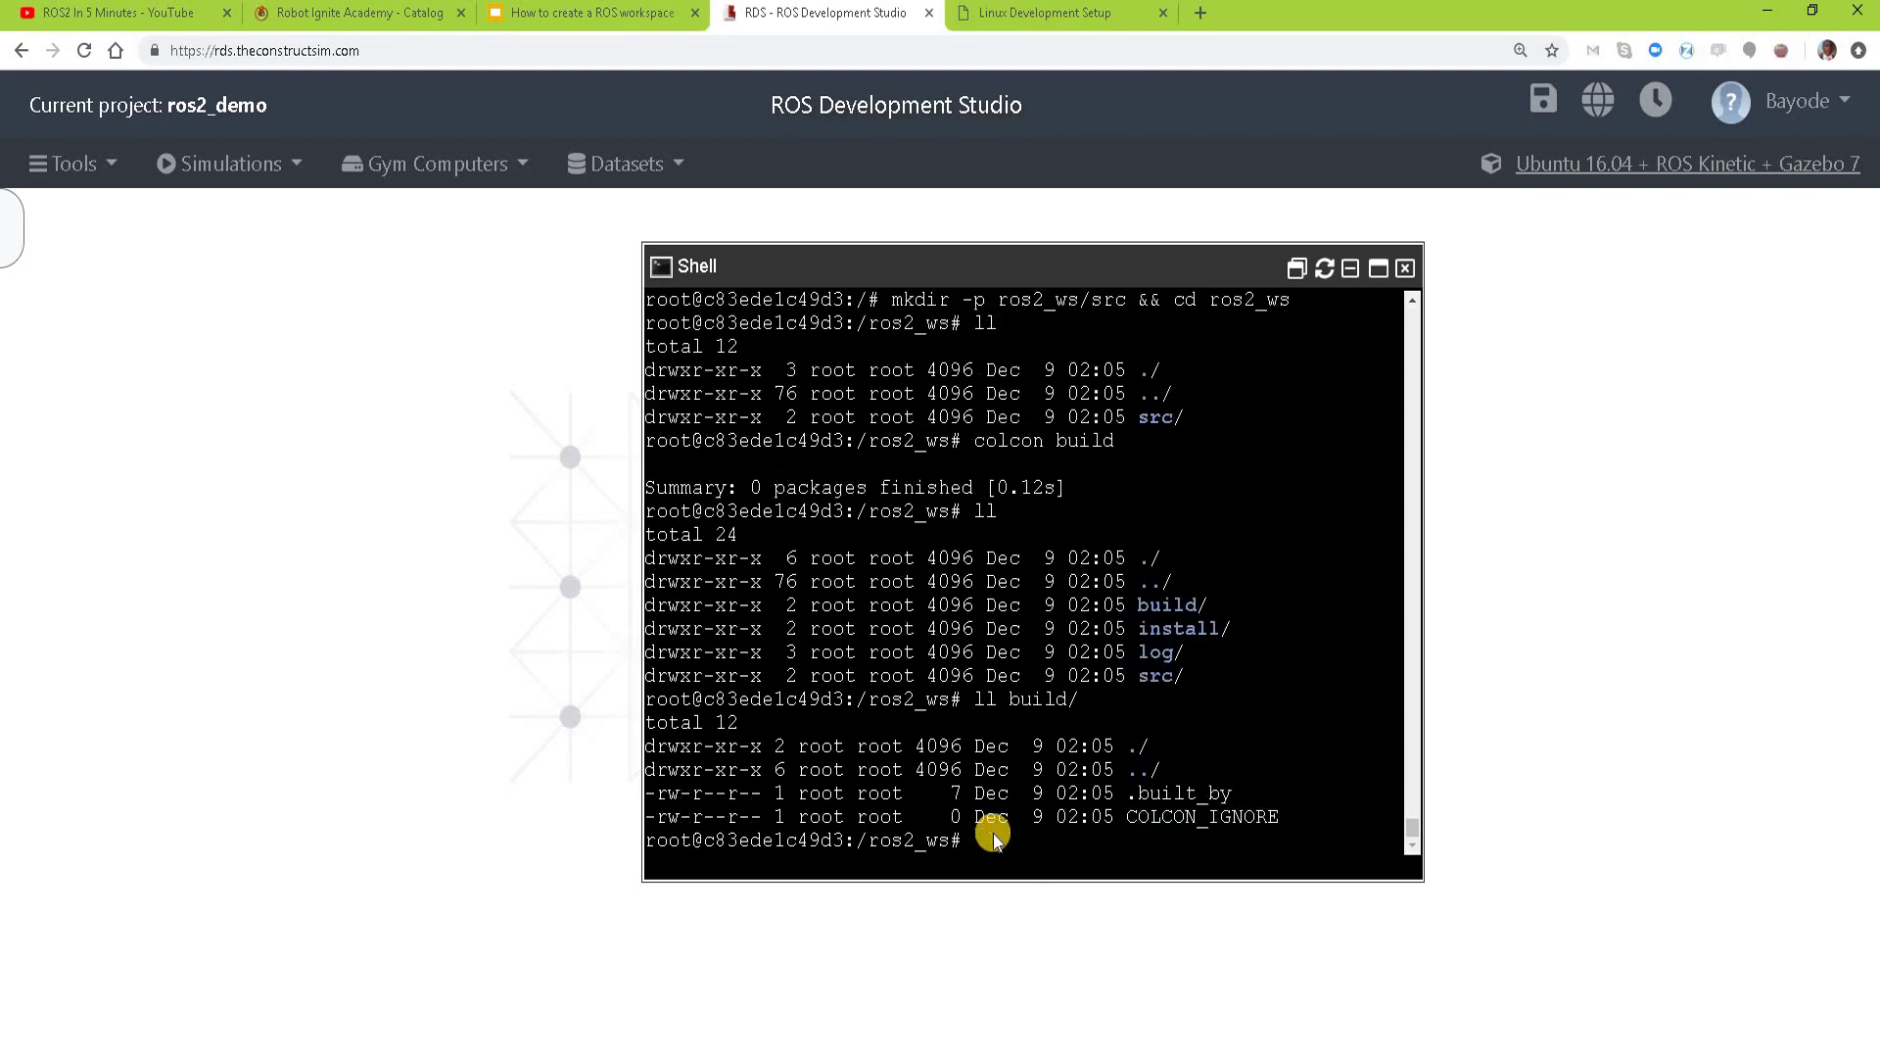
pyautogui.write('ll install/')
pyautogui.press('Return')
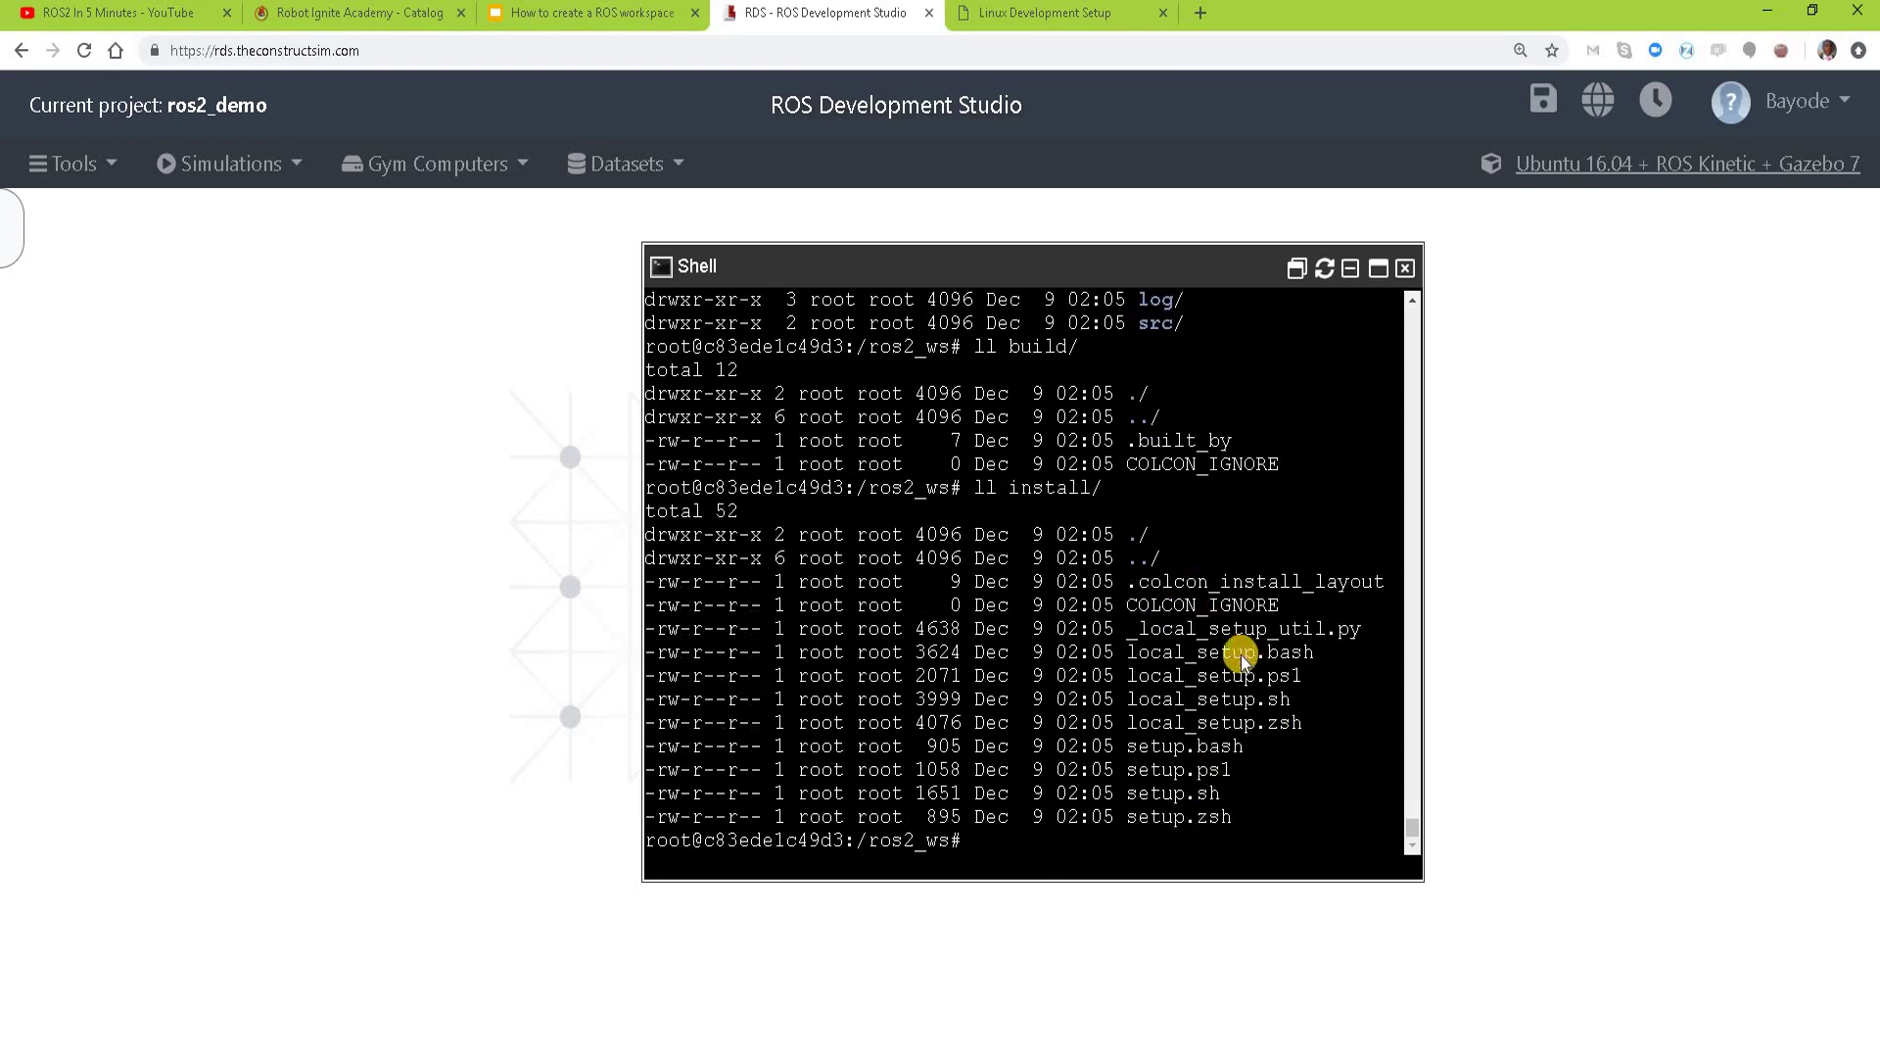
pyautogui.write('ll log/')
pyautogui.press('Return')
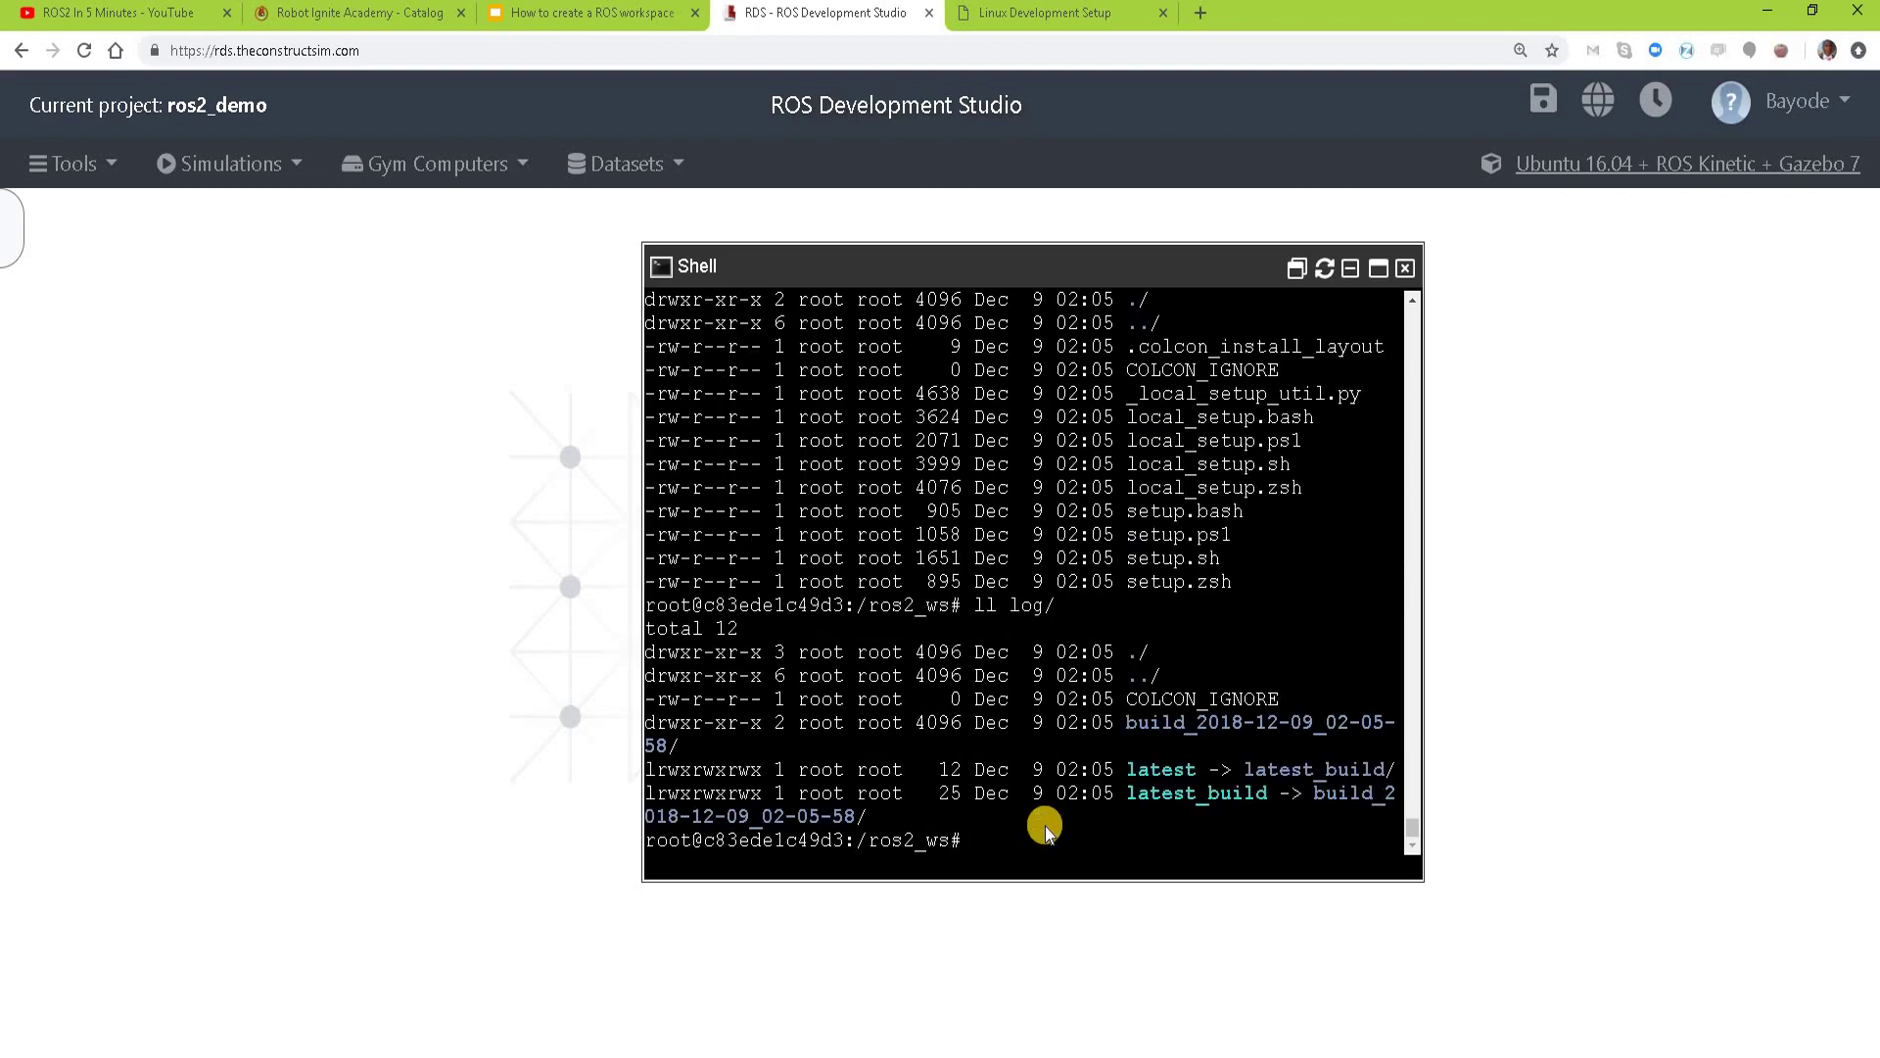
pyautogui.write('ll src/')
pyautogui.press('Return')
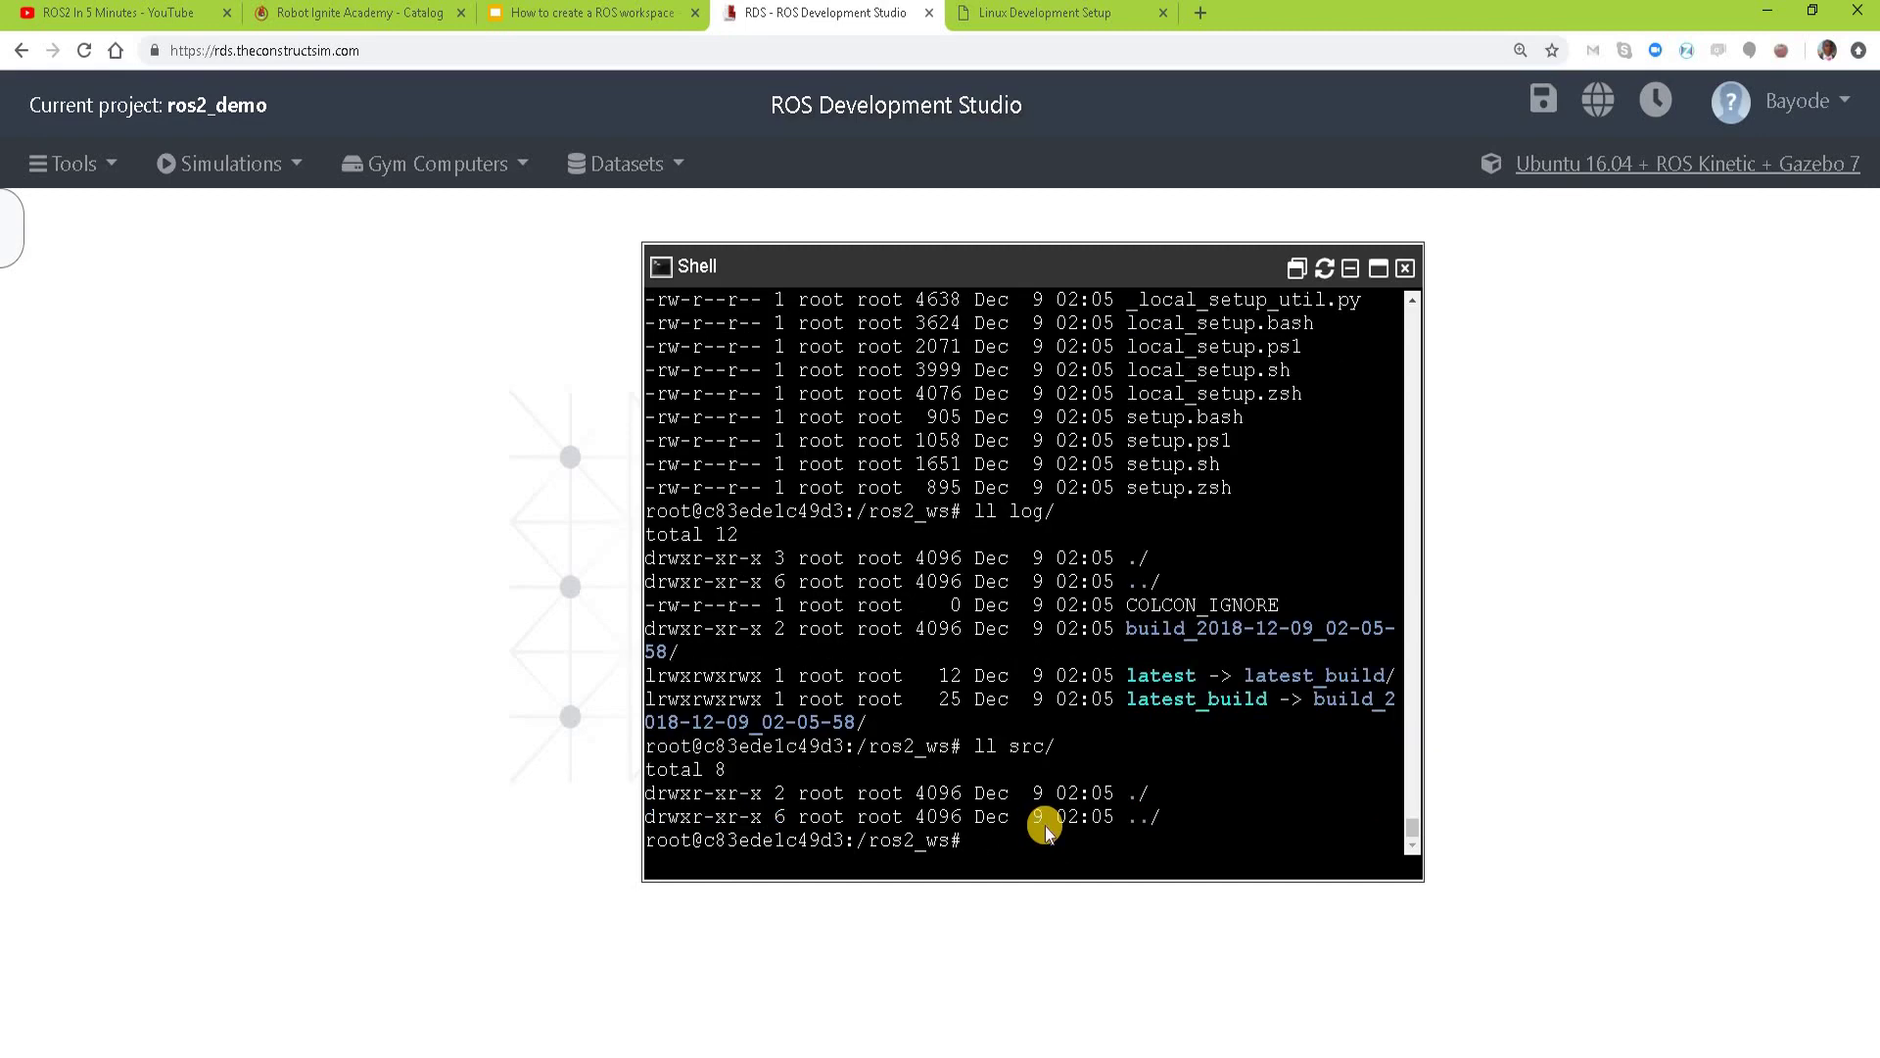
# Step: Mark checklist step 4 as Y in Slides and return to the shell
pyautogui.click(788, 300)
pyautogui.hotkey('ctrl', 'shift', 'Tab')
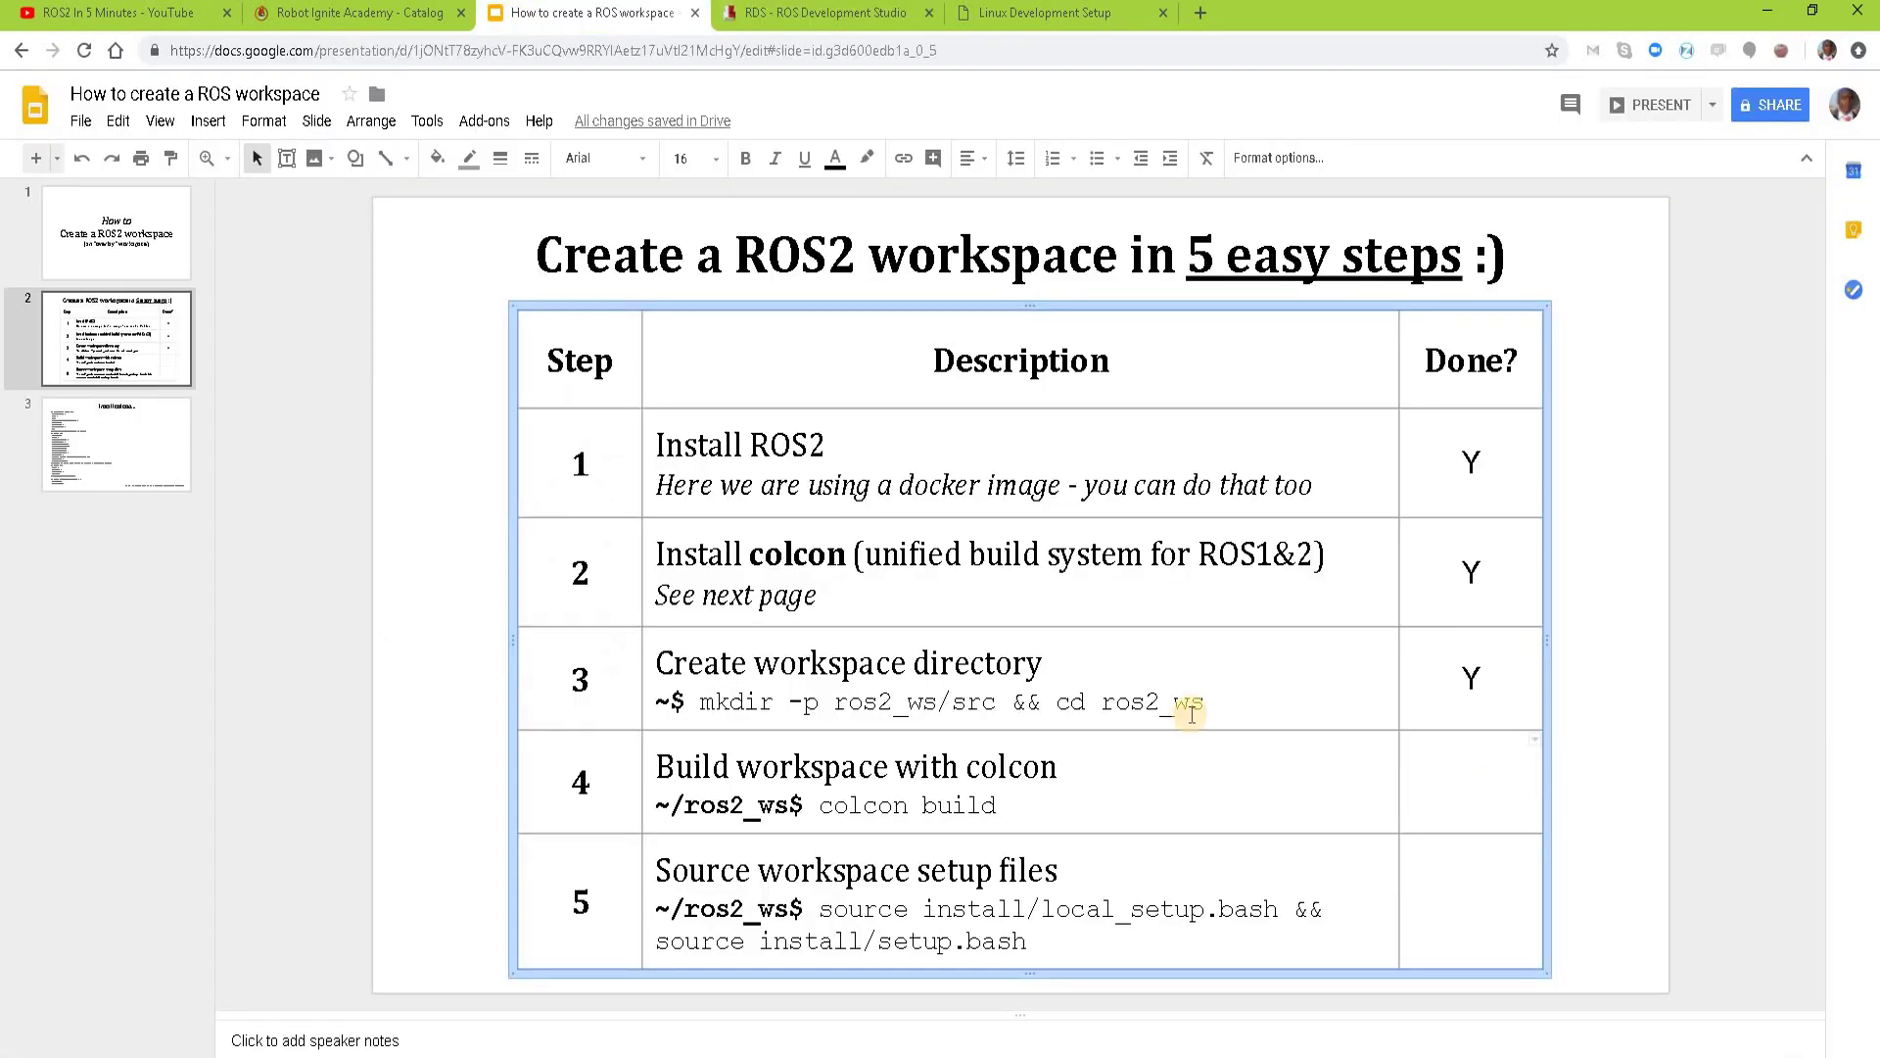
pyautogui.write('Y')
pyautogui.click(999, 911)
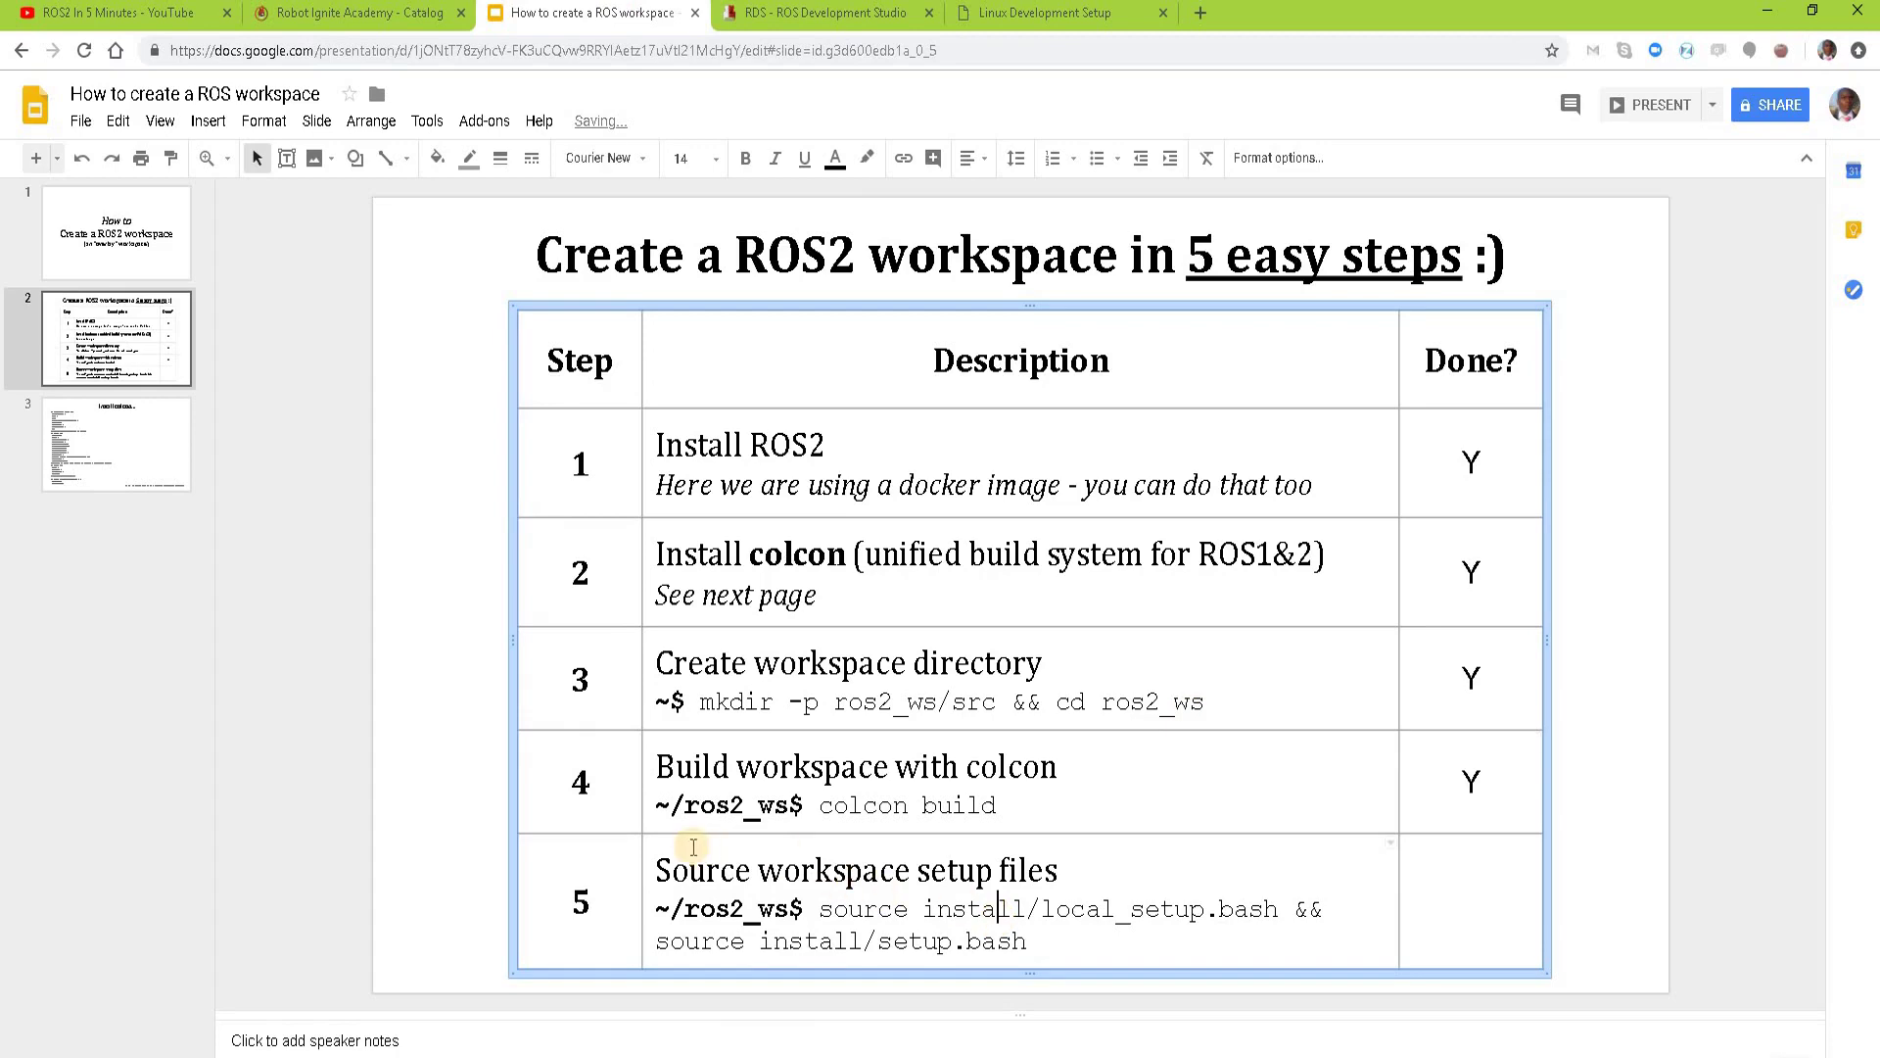
pyautogui.click(852, 909)
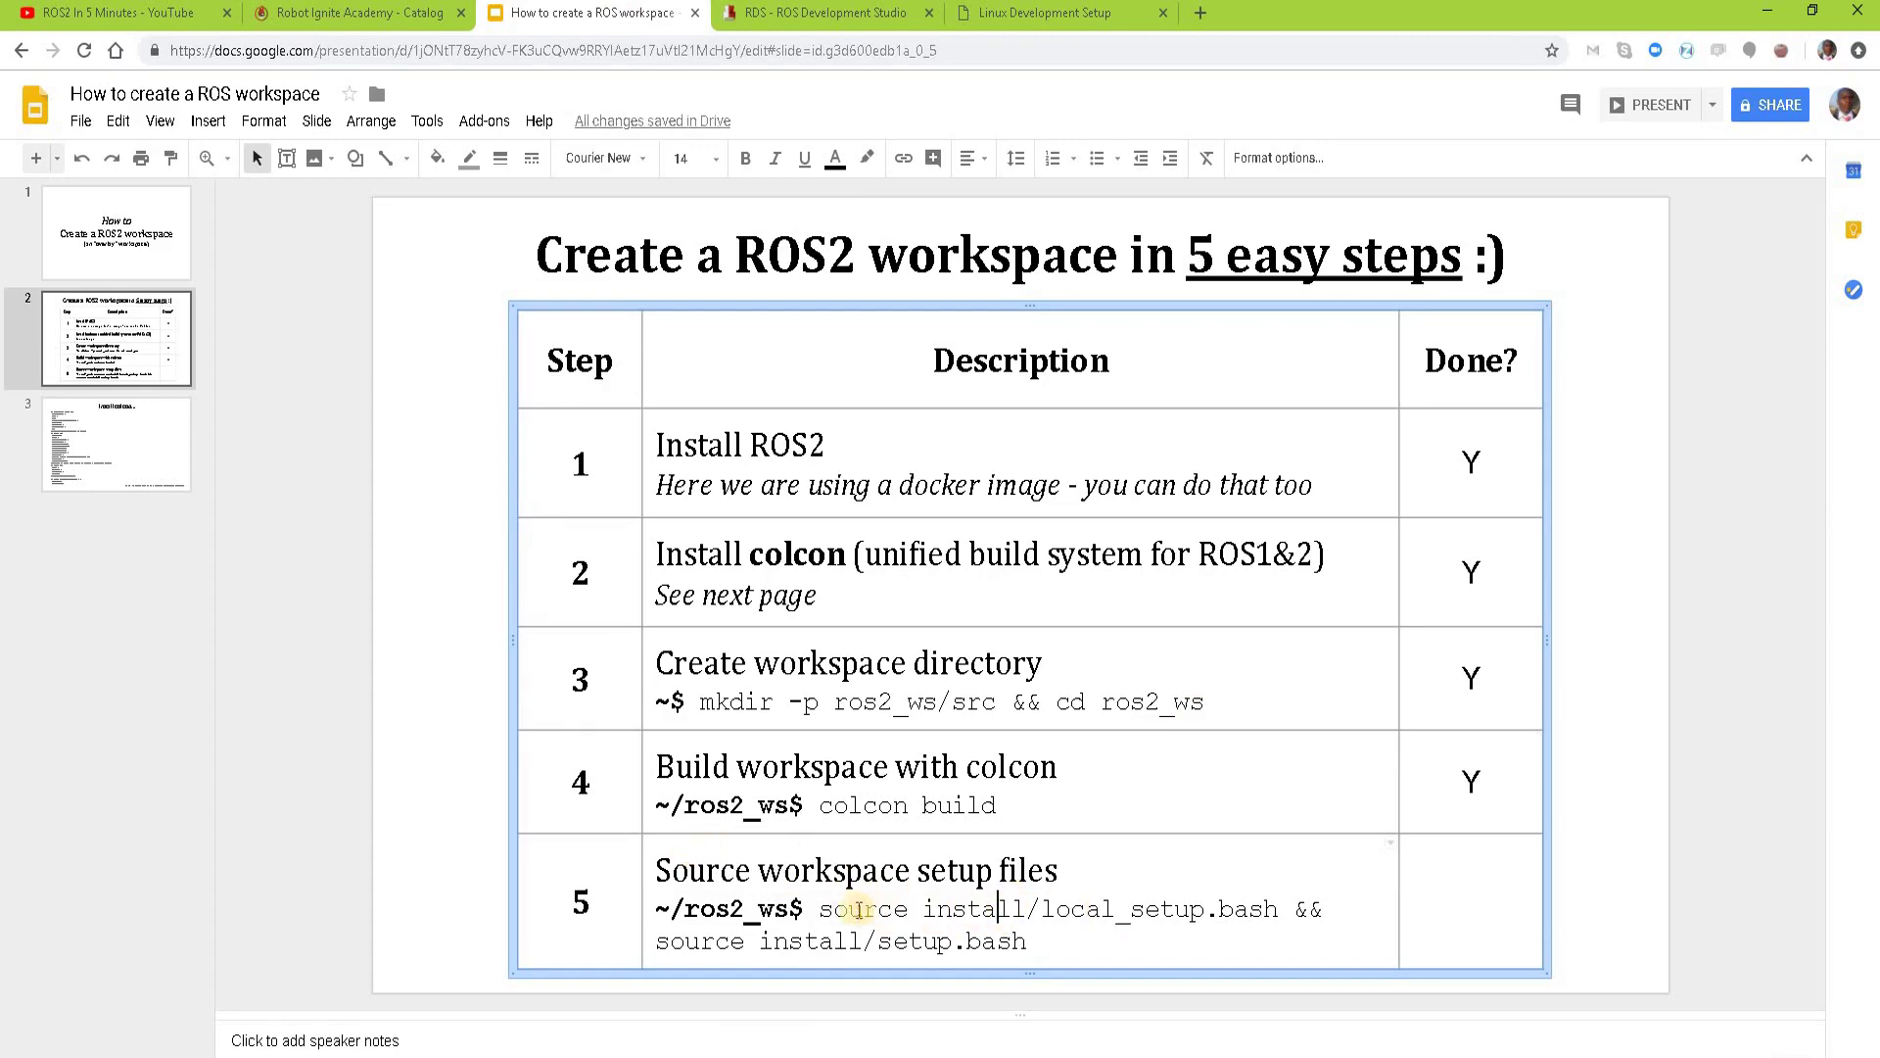
pyautogui.hotkey('ctrl', 'Tab')
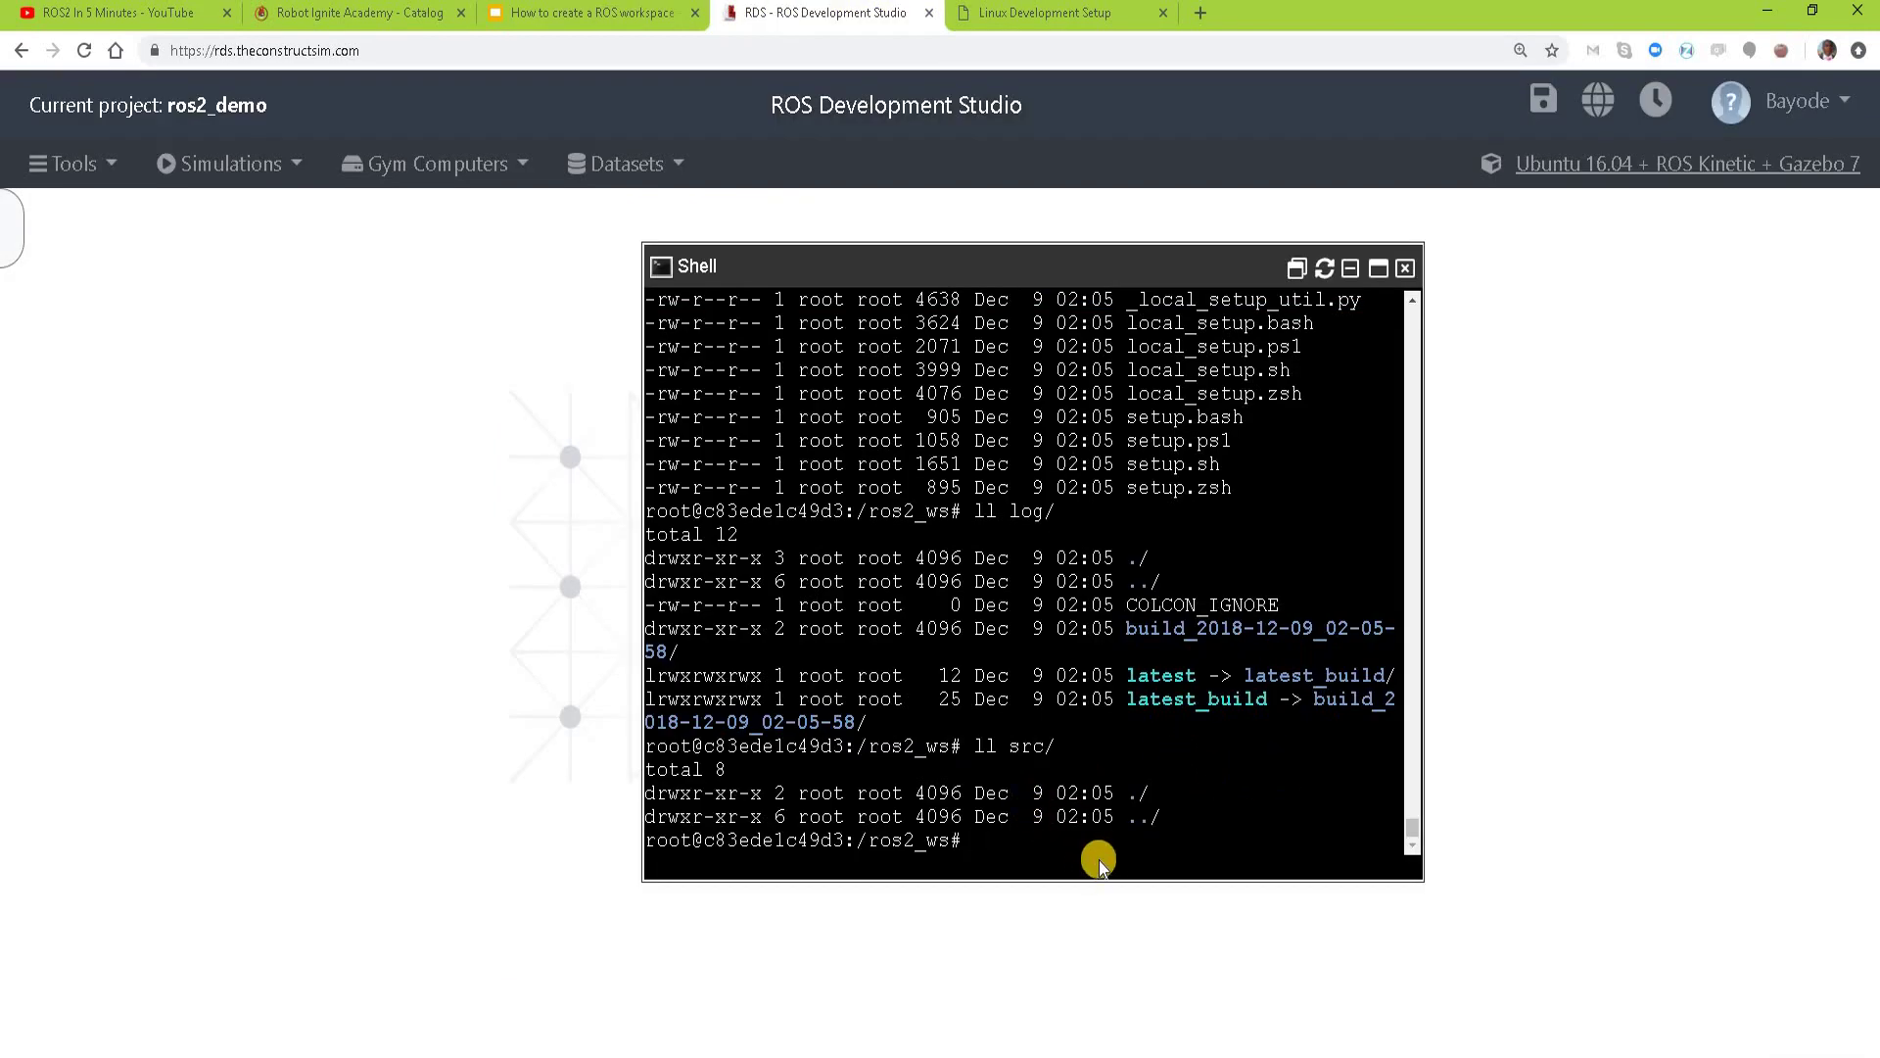
pyautogui.scroll(2, 1175, 488)
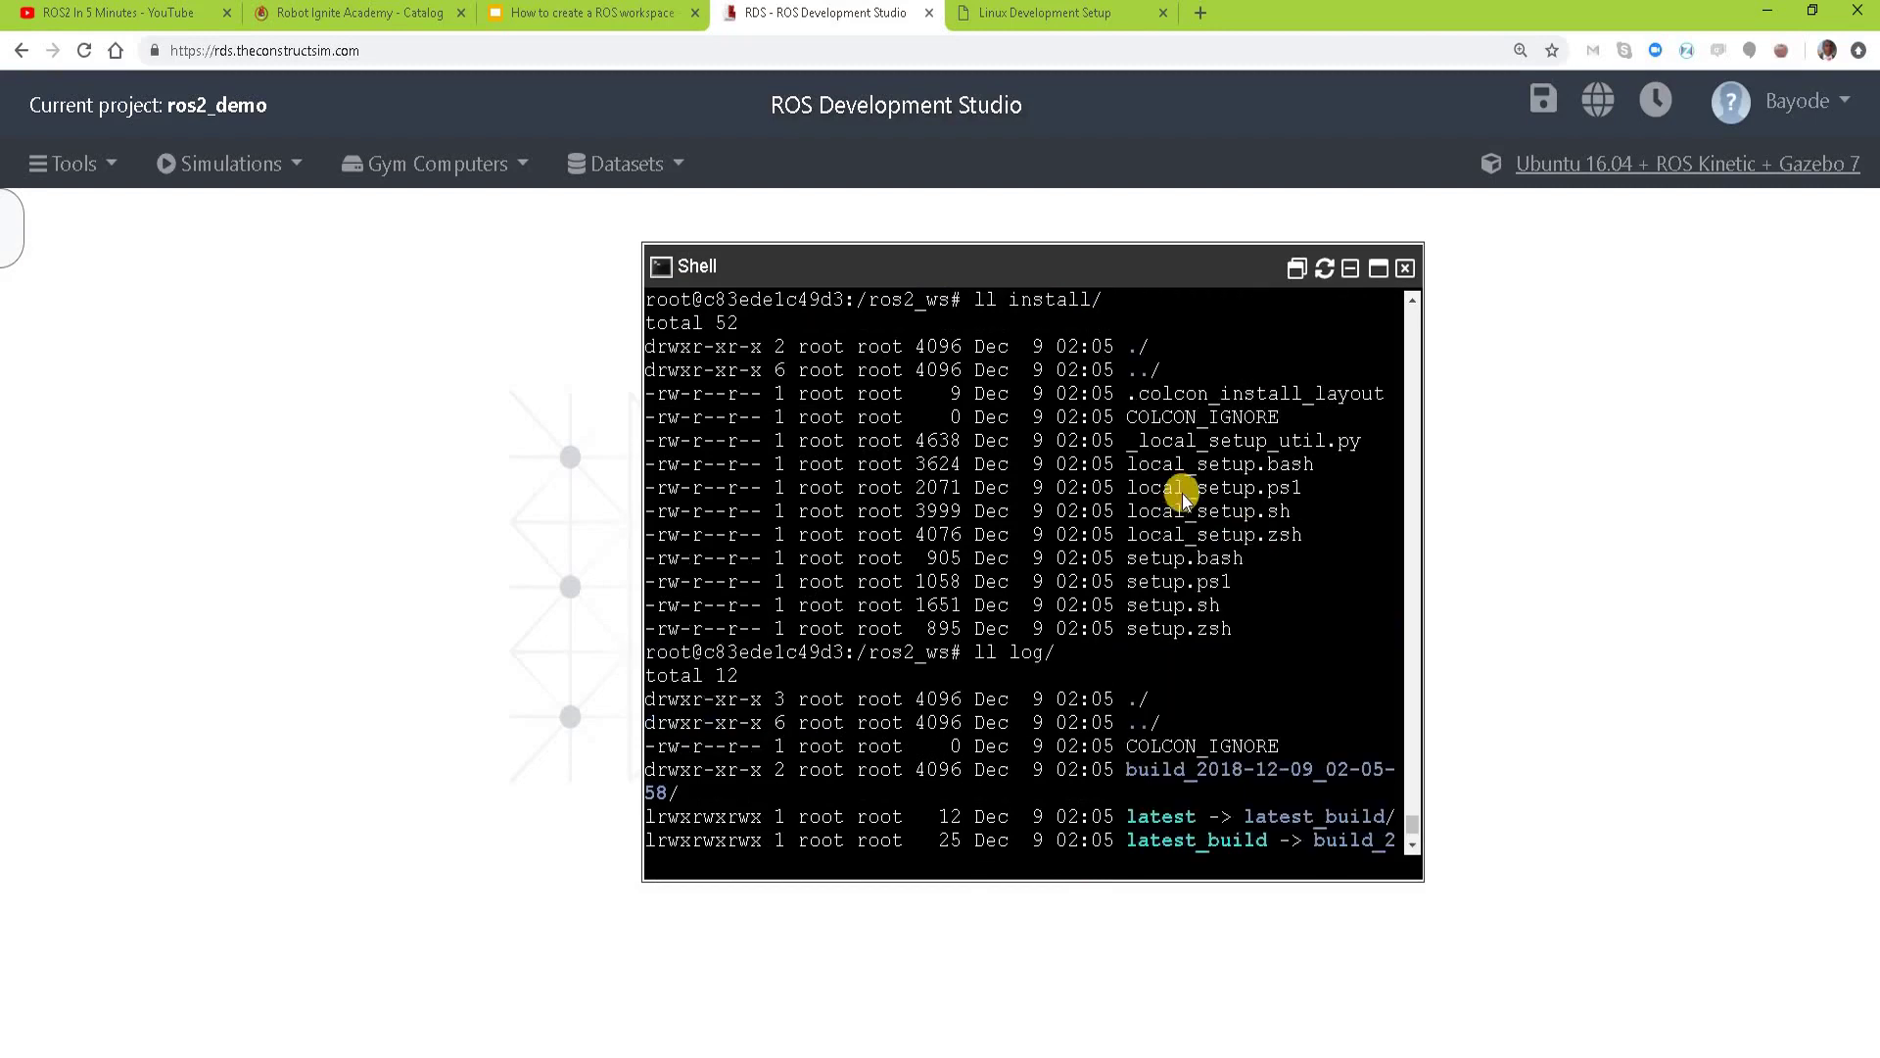
# Step: Select local_setup and setup in the install listing, then list src/ again
pyautogui.doubleClick(1131, 487)
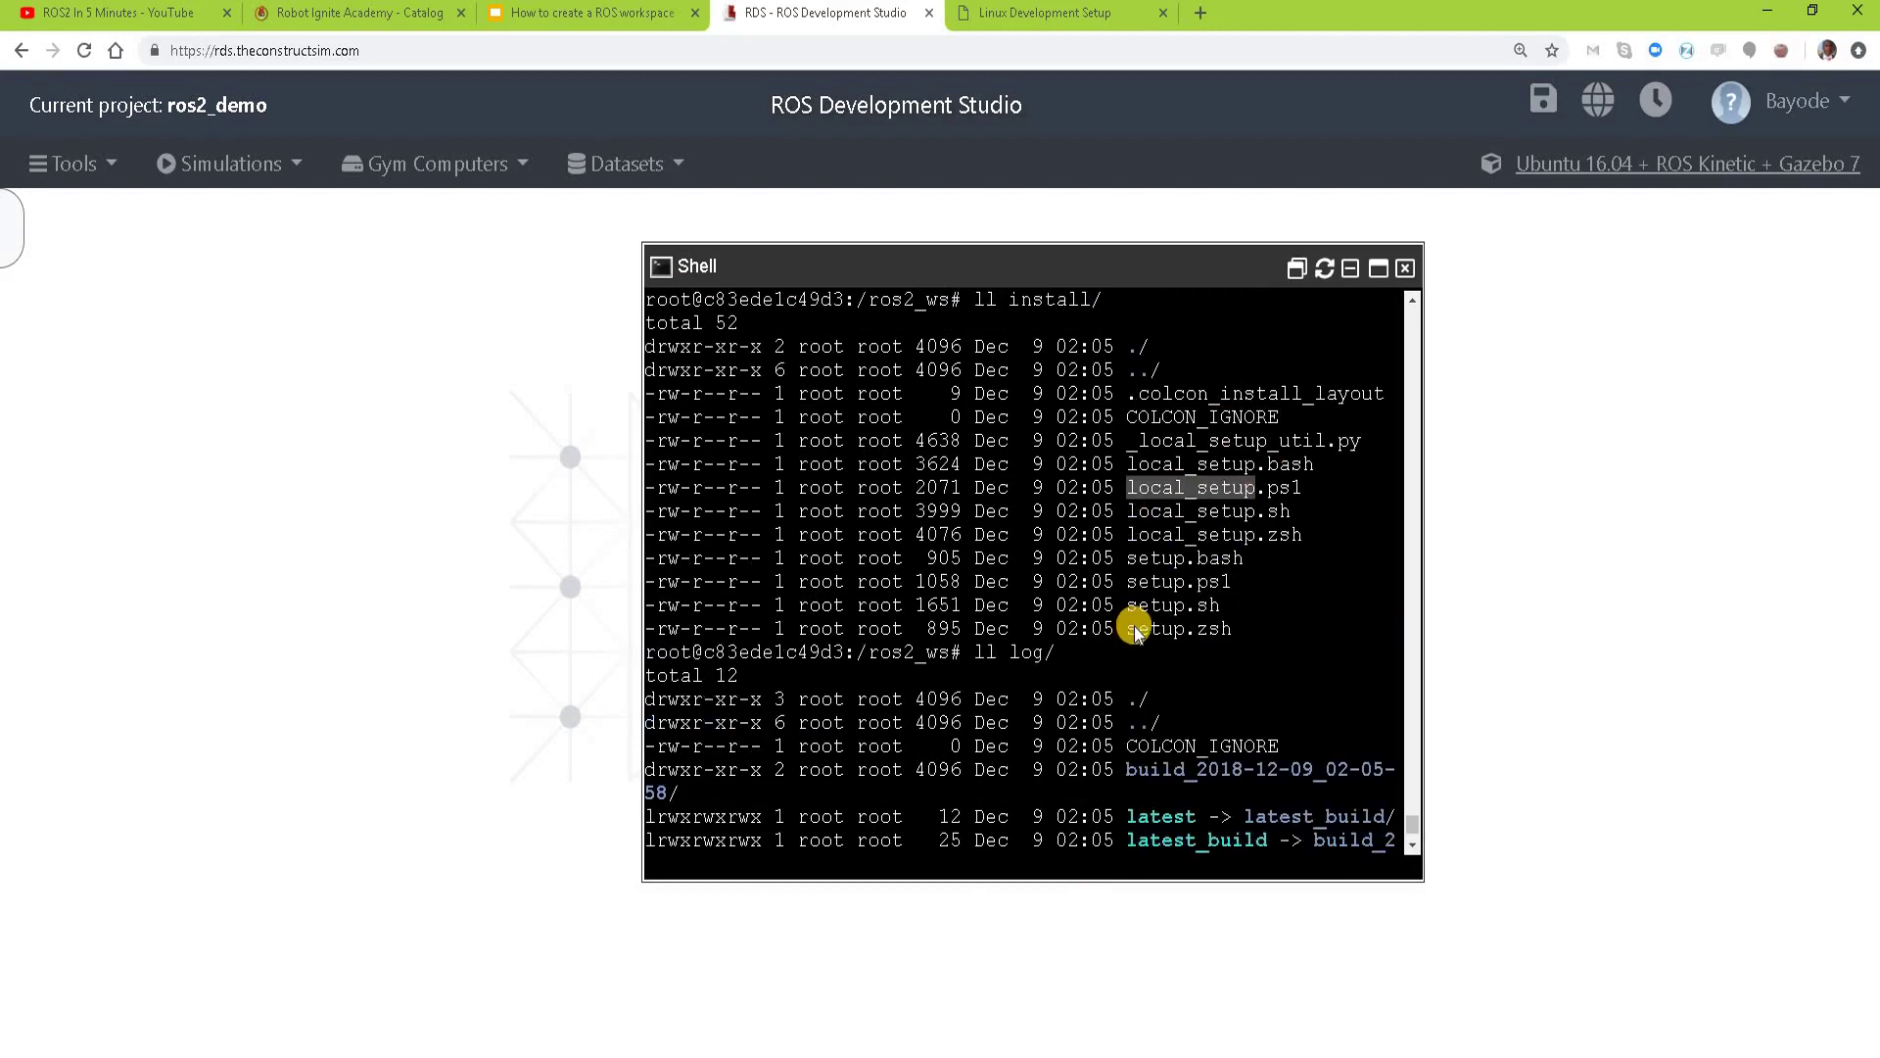
pyautogui.moveTo(1128, 559); pyautogui.dragTo(1189, 559)
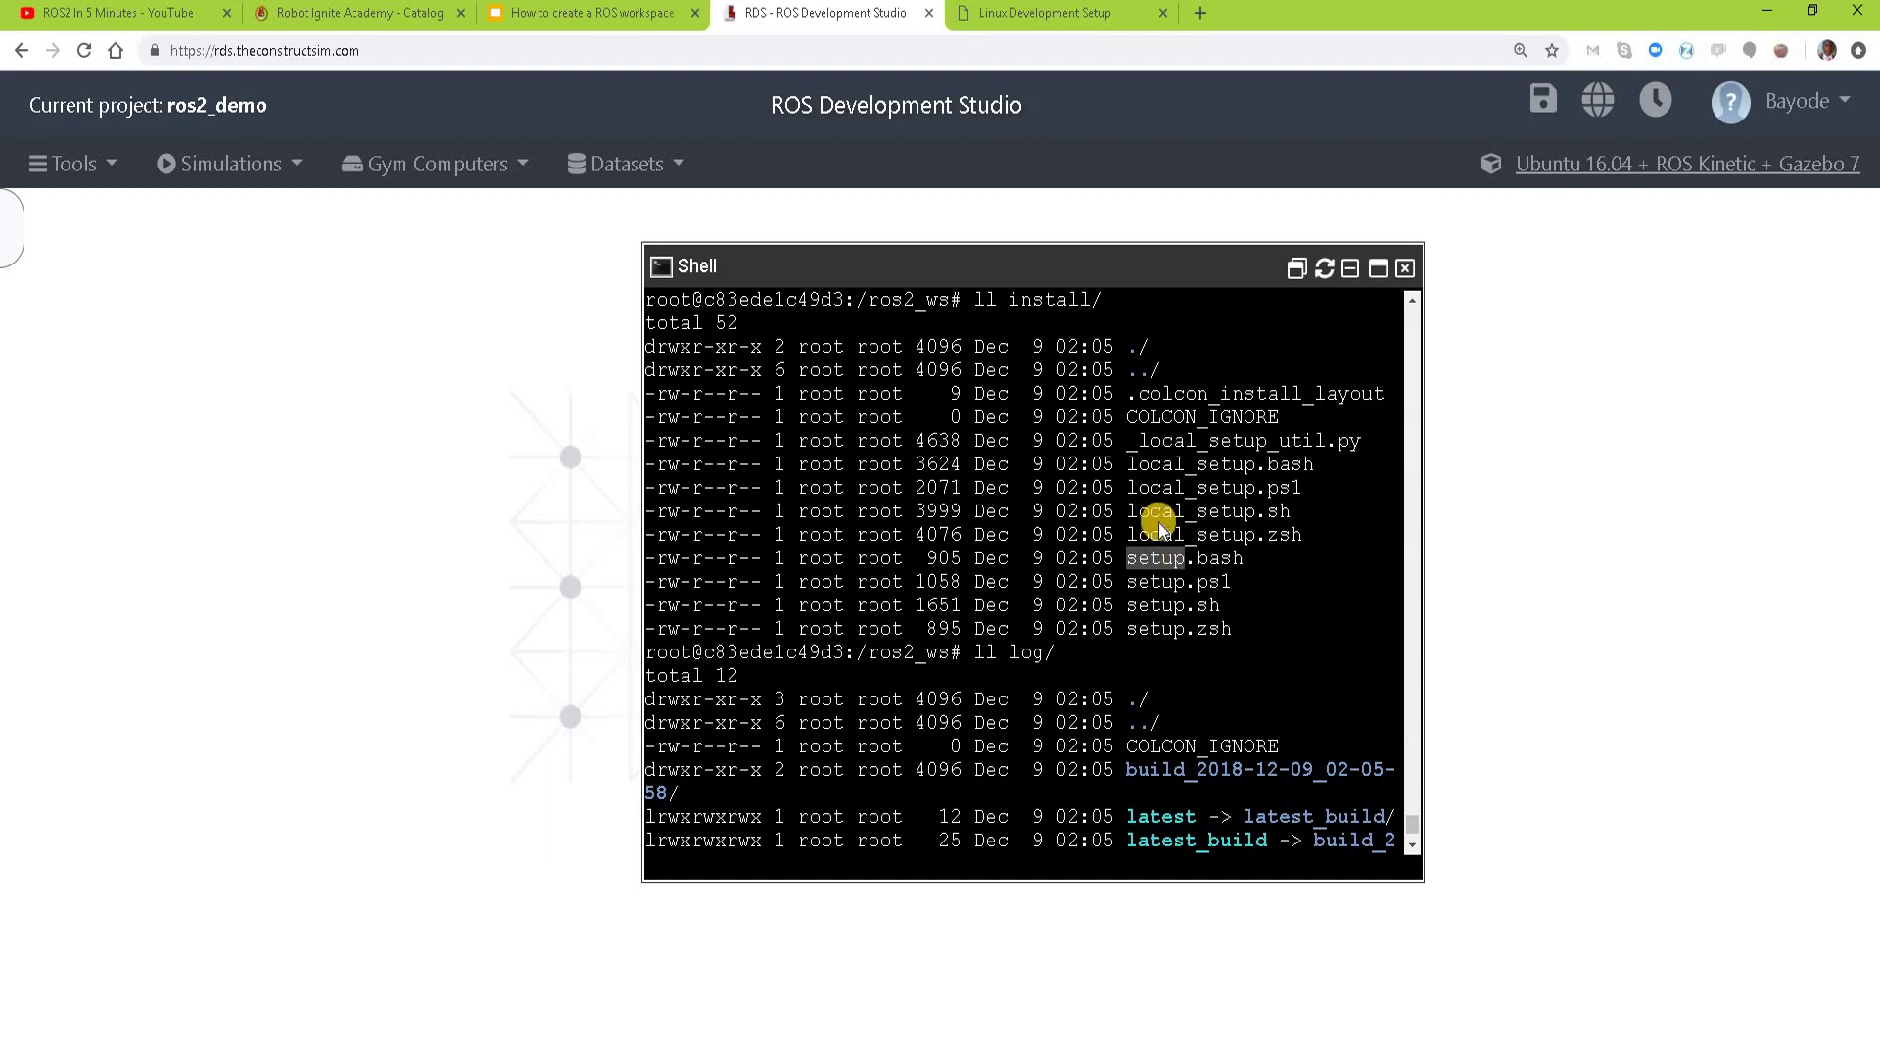
pyautogui.write('ll src/')
pyautogui.press('Return')
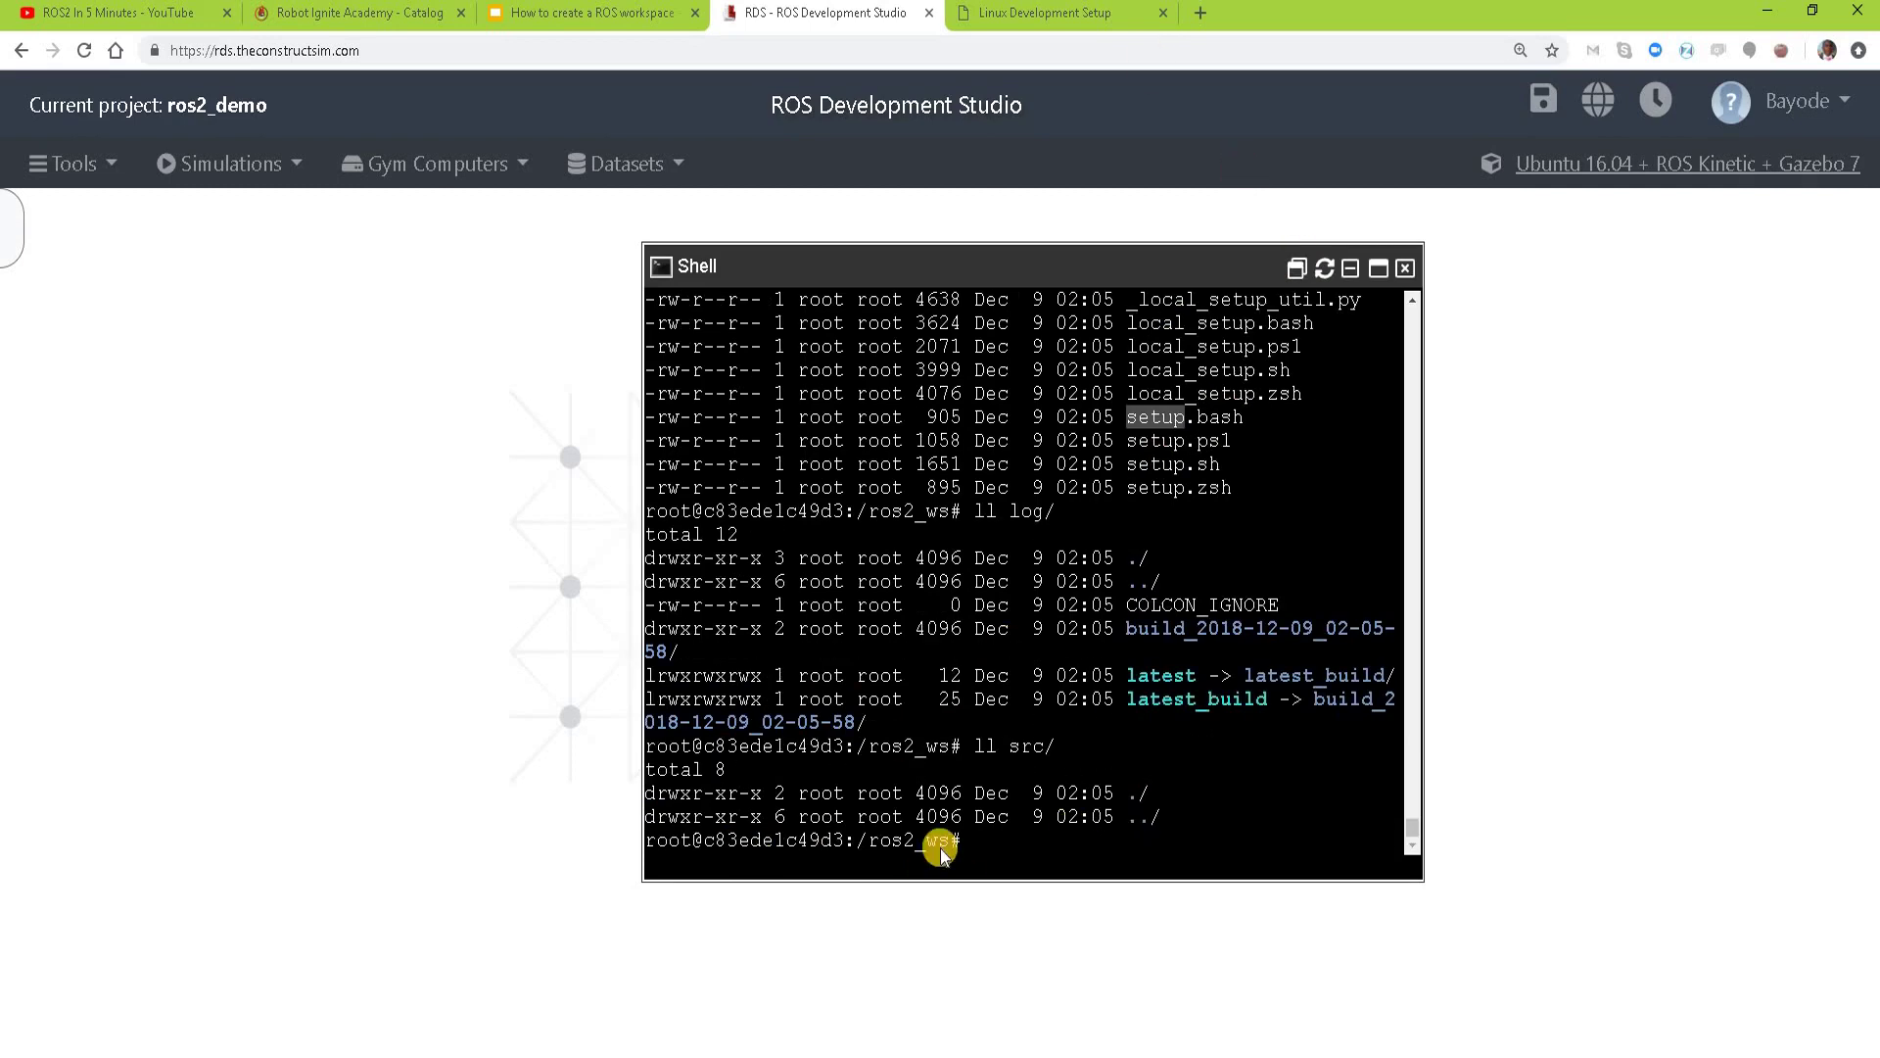
# Step: Mark step 5 as Y and select its source command text
pyautogui.click(588, 12)
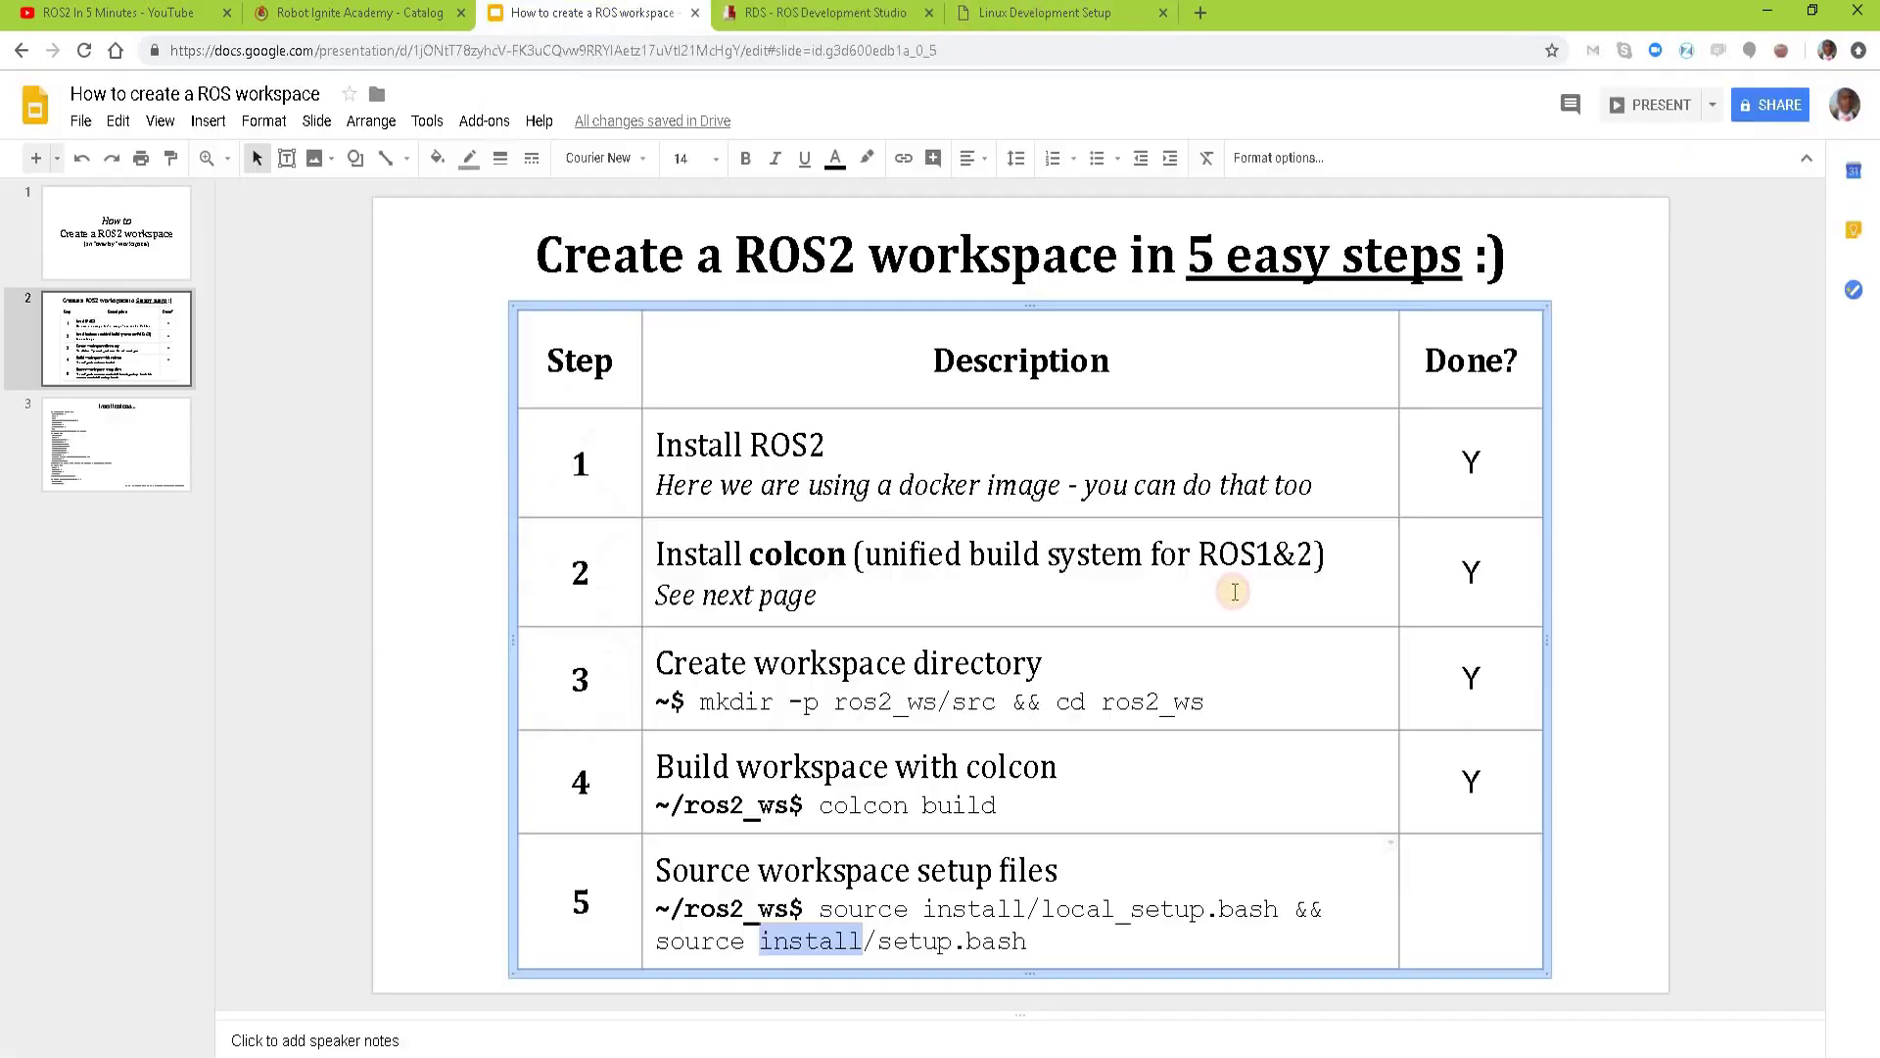
pyautogui.click(1462, 913)
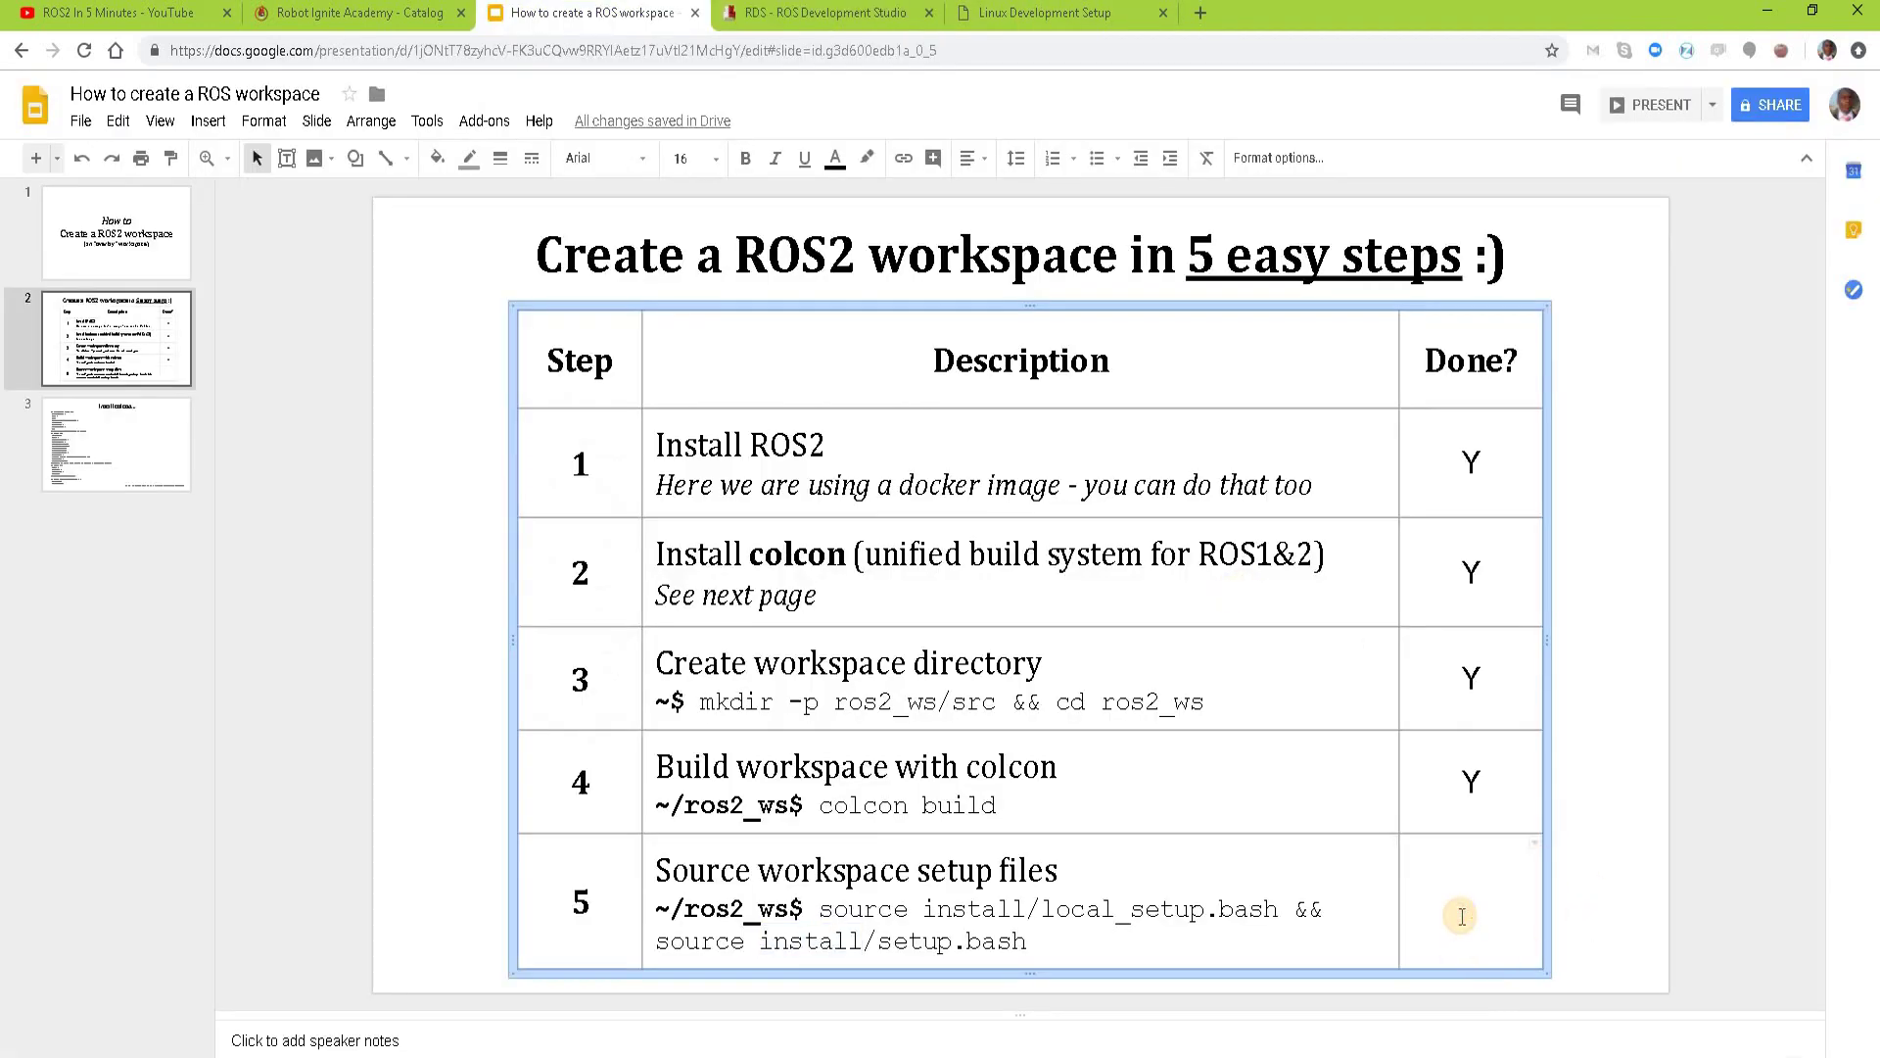
pyautogui.write('Y')
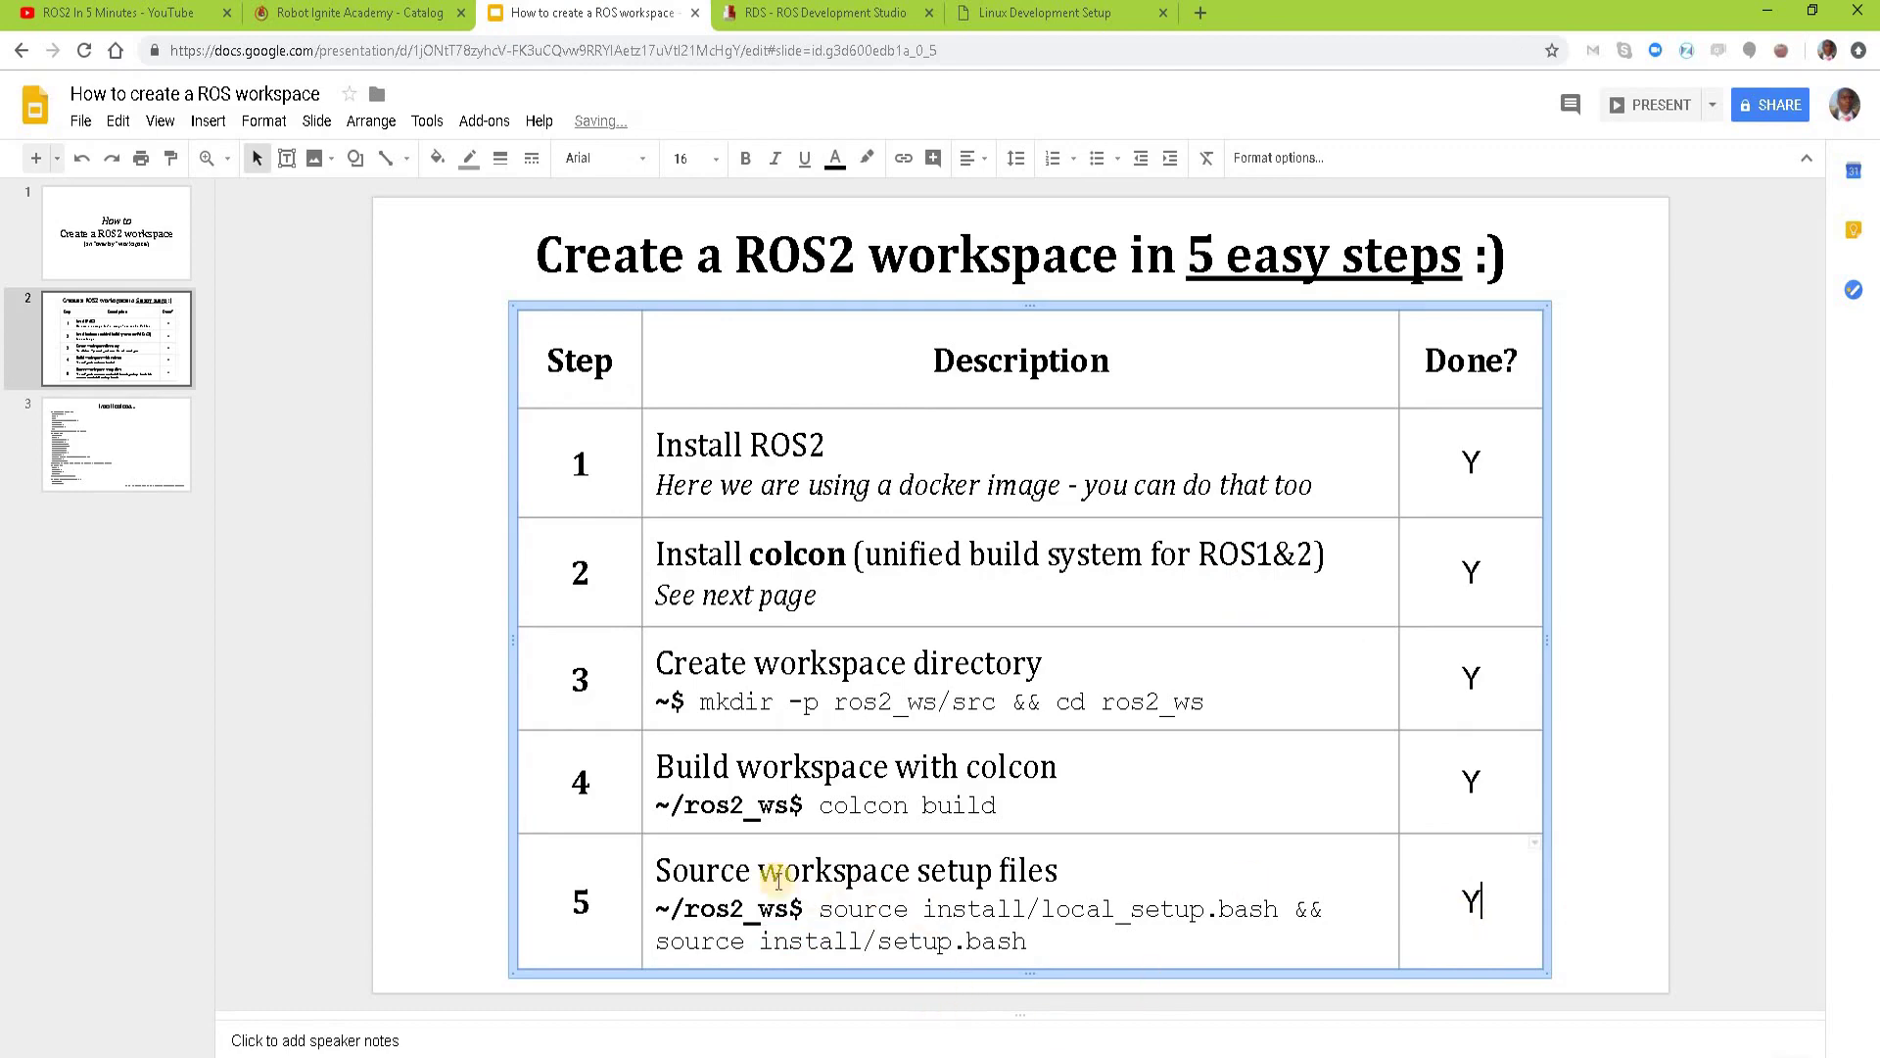
pyautogui.moveTo(818, 908); pyautogui.dragTo(1028, 940)
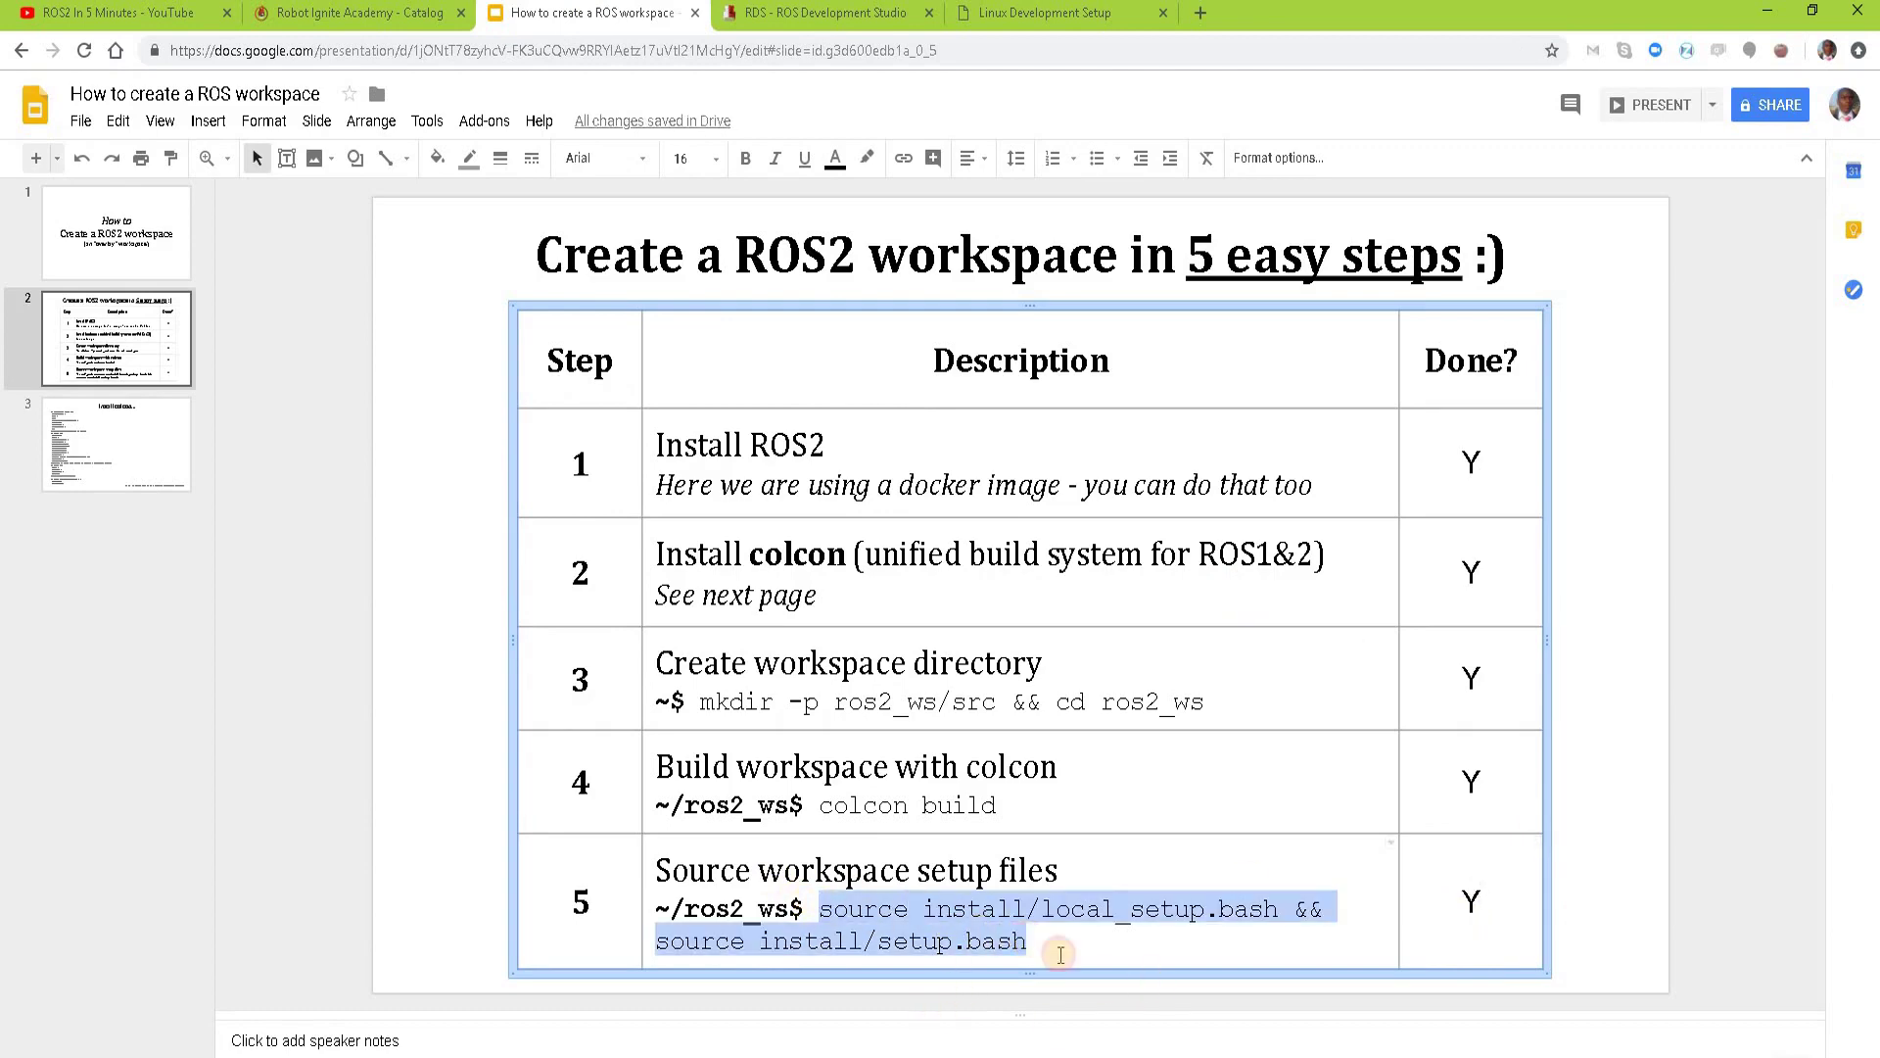
# Step: Paste and run the source command in the RDS shell, then revisit step 4's Done cell
pyautogui.hotkey('ctrl', 'Tab')
pyautogui.rightClick(992, 837)
pyautogui.click(1094, 702)
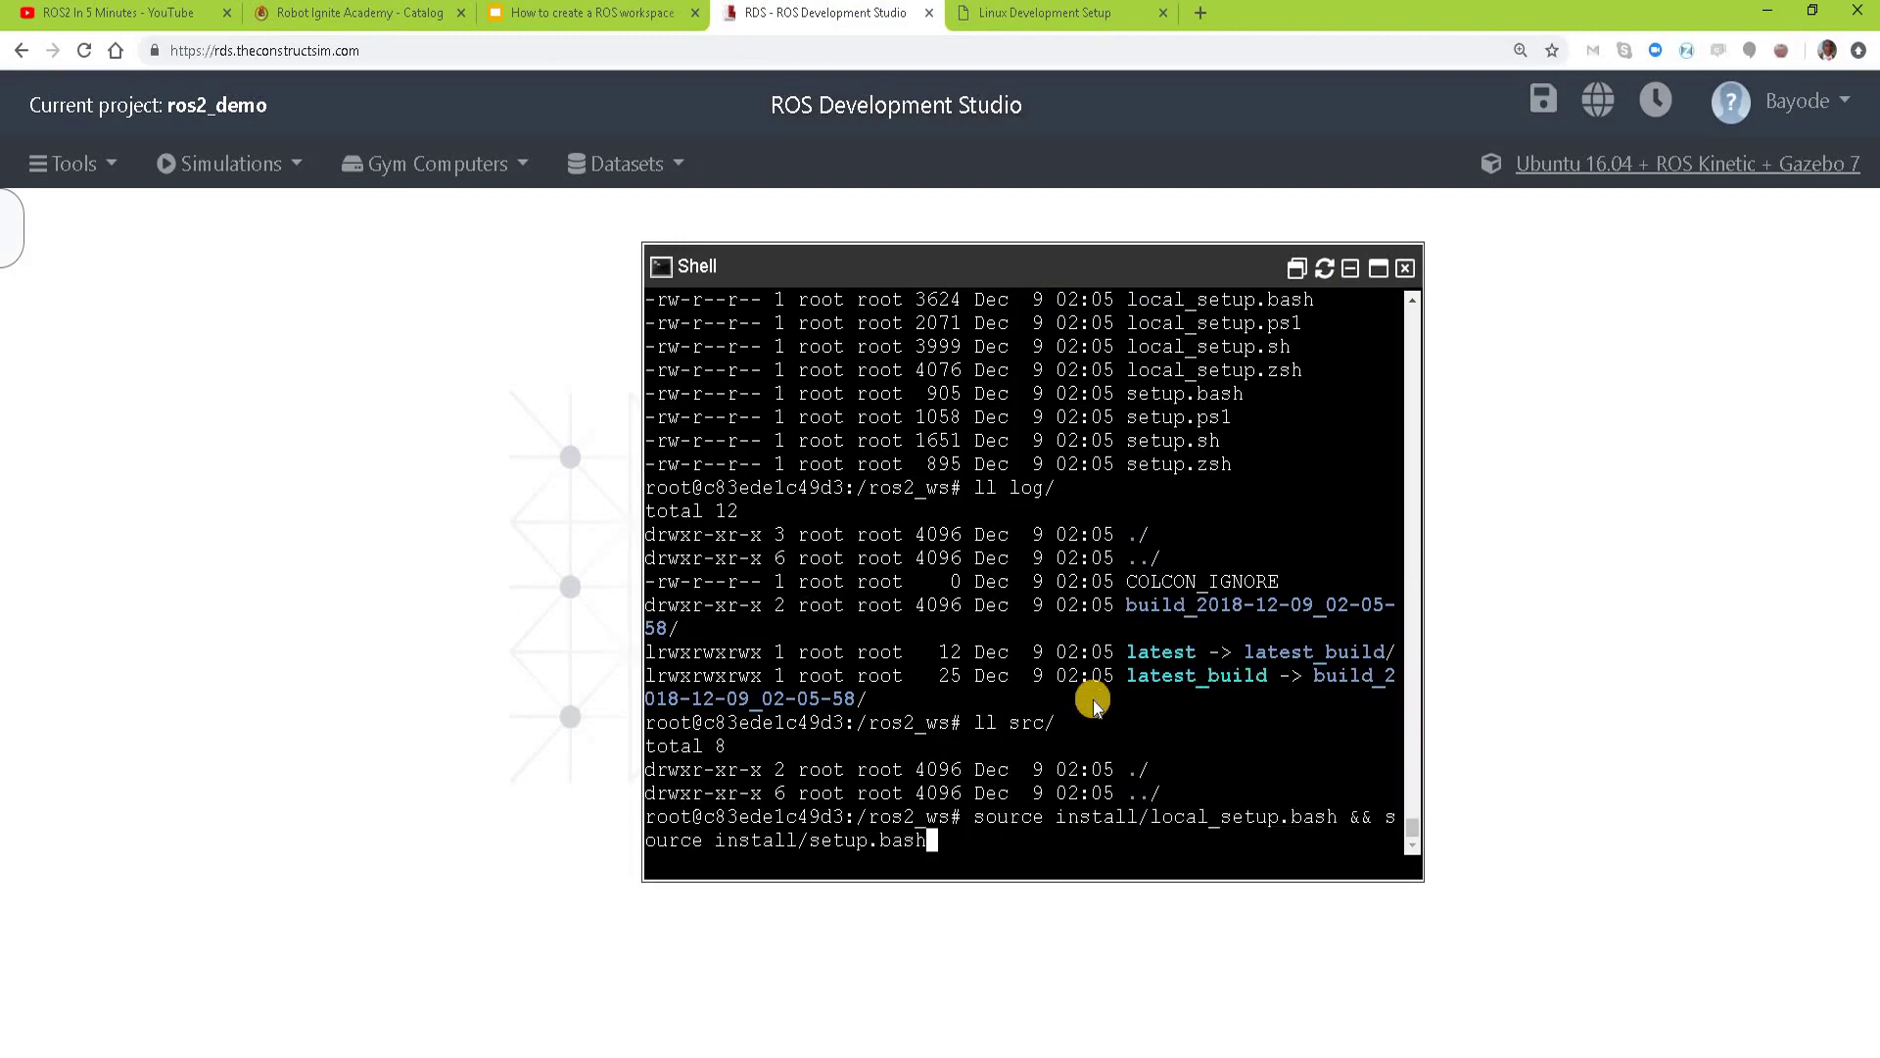
pyautogui.press('Return')
pyautogui.click(589, 13)
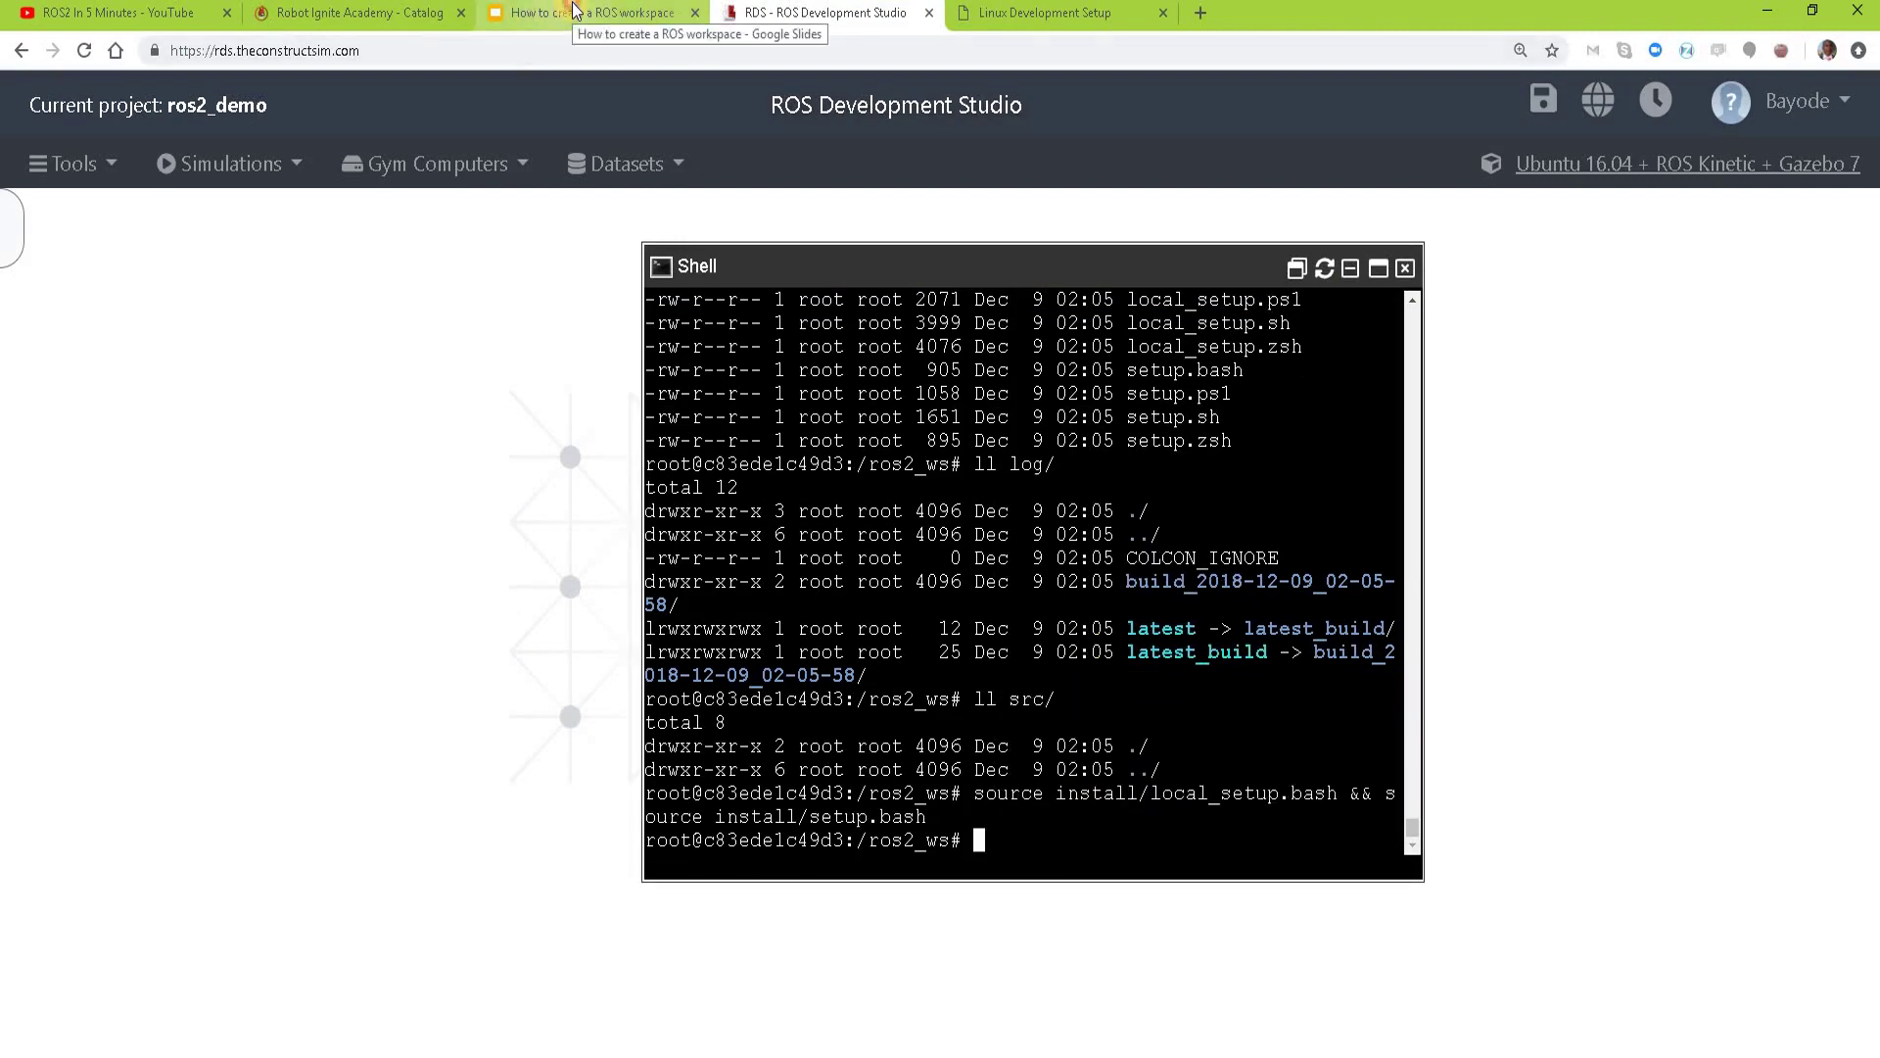
pyautogui.click(1462, 778)
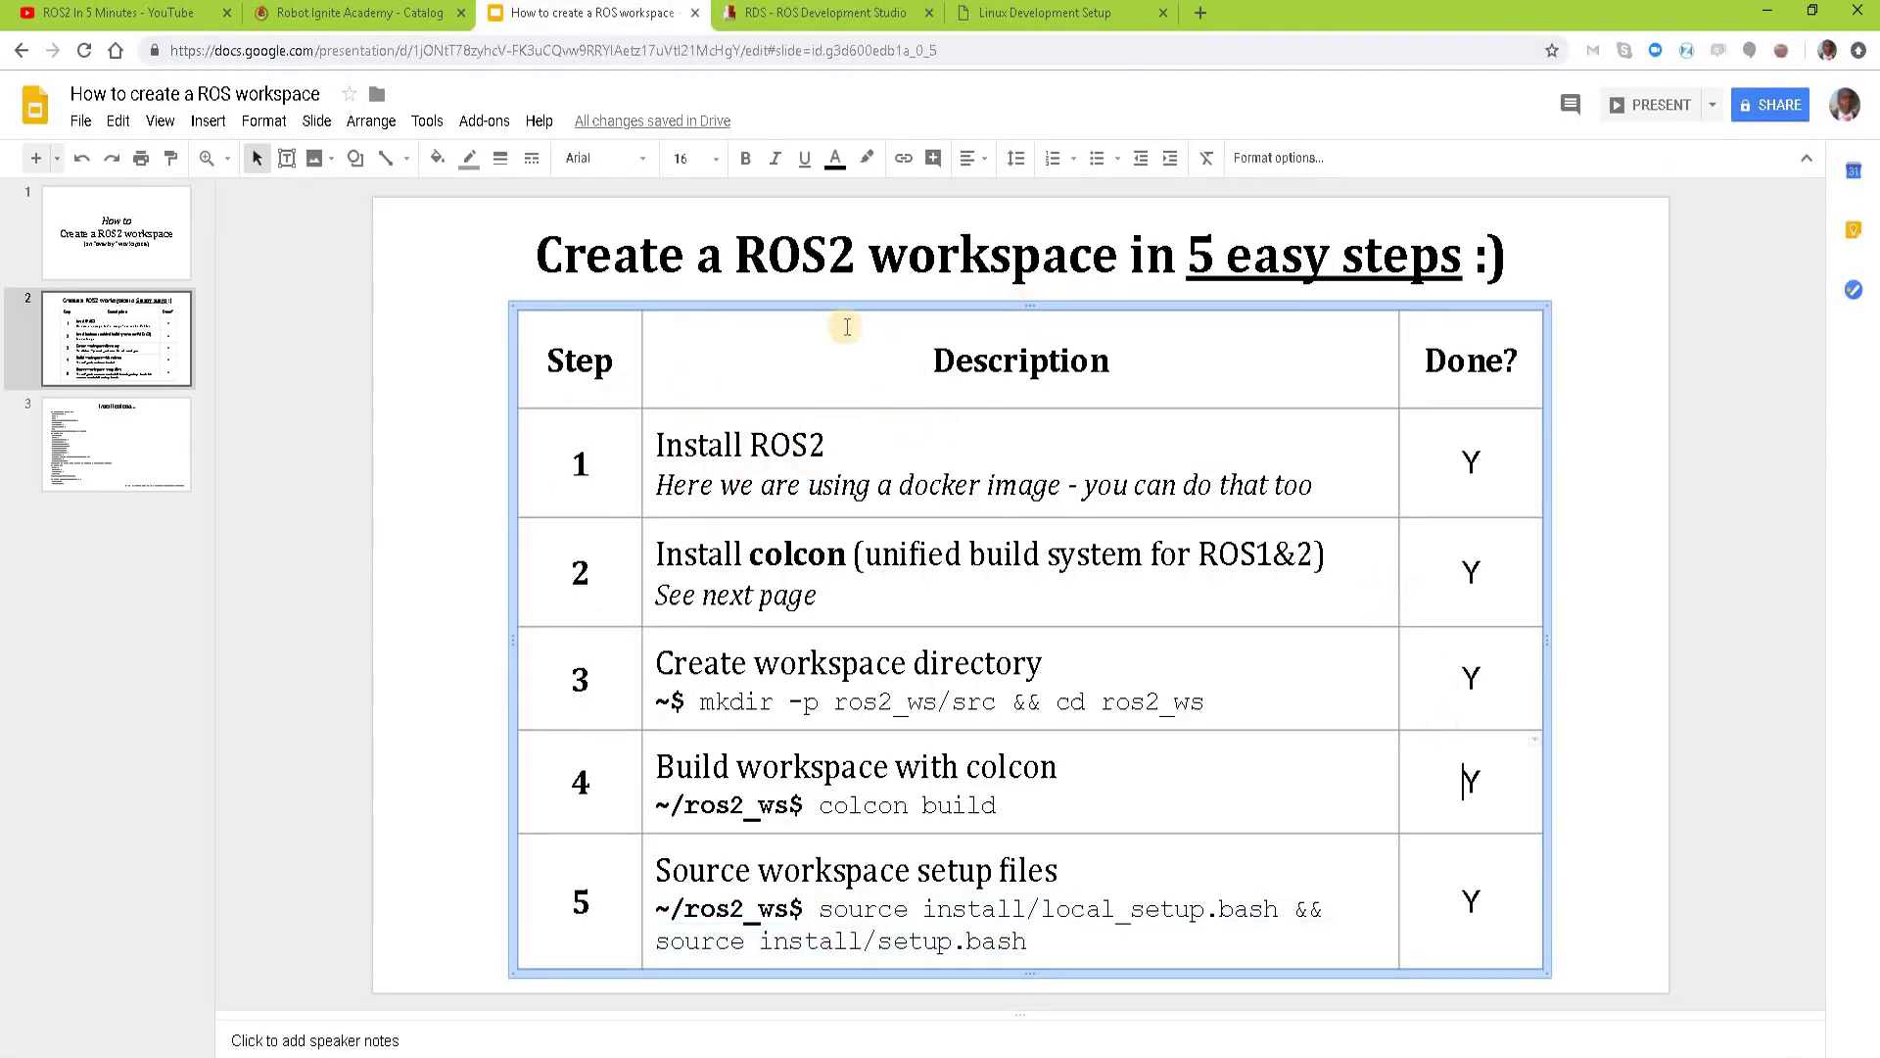
pyautogui.click(708, 444)
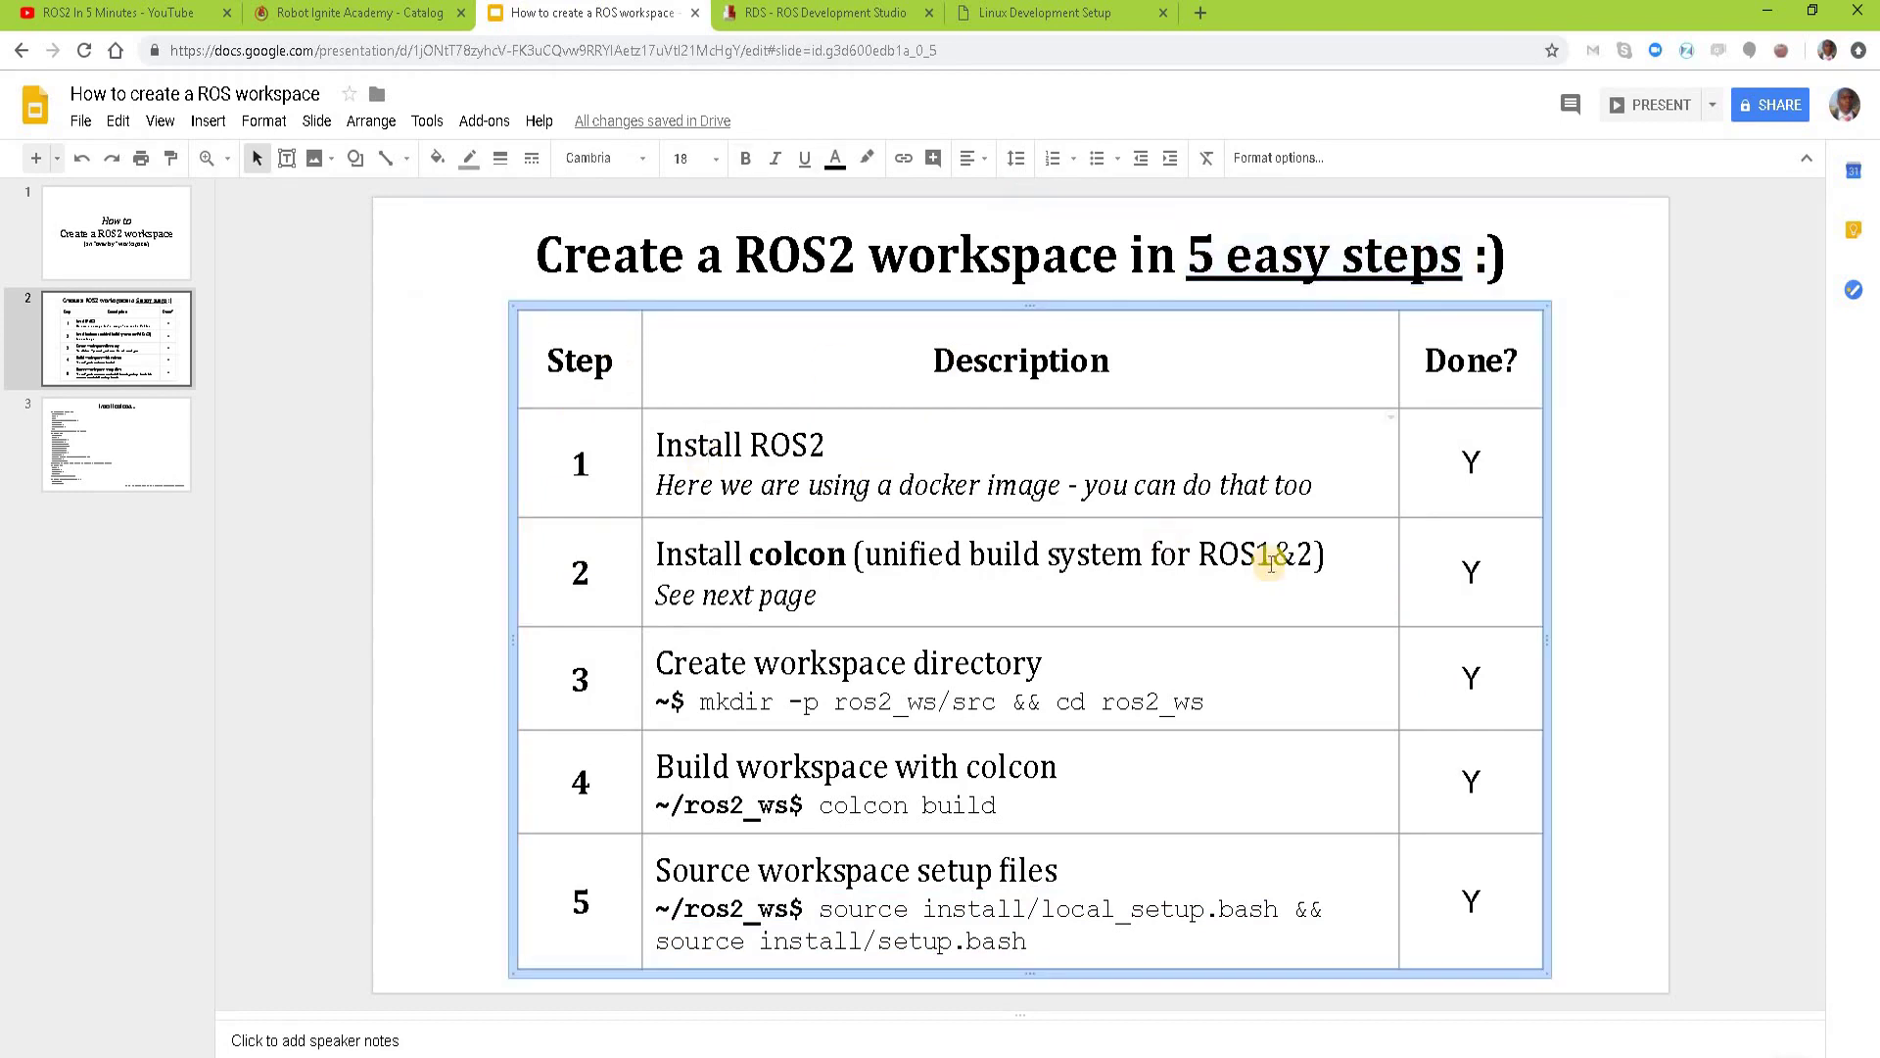
pyautogui.click(793, 555)
pyautogui.click(863, 665)
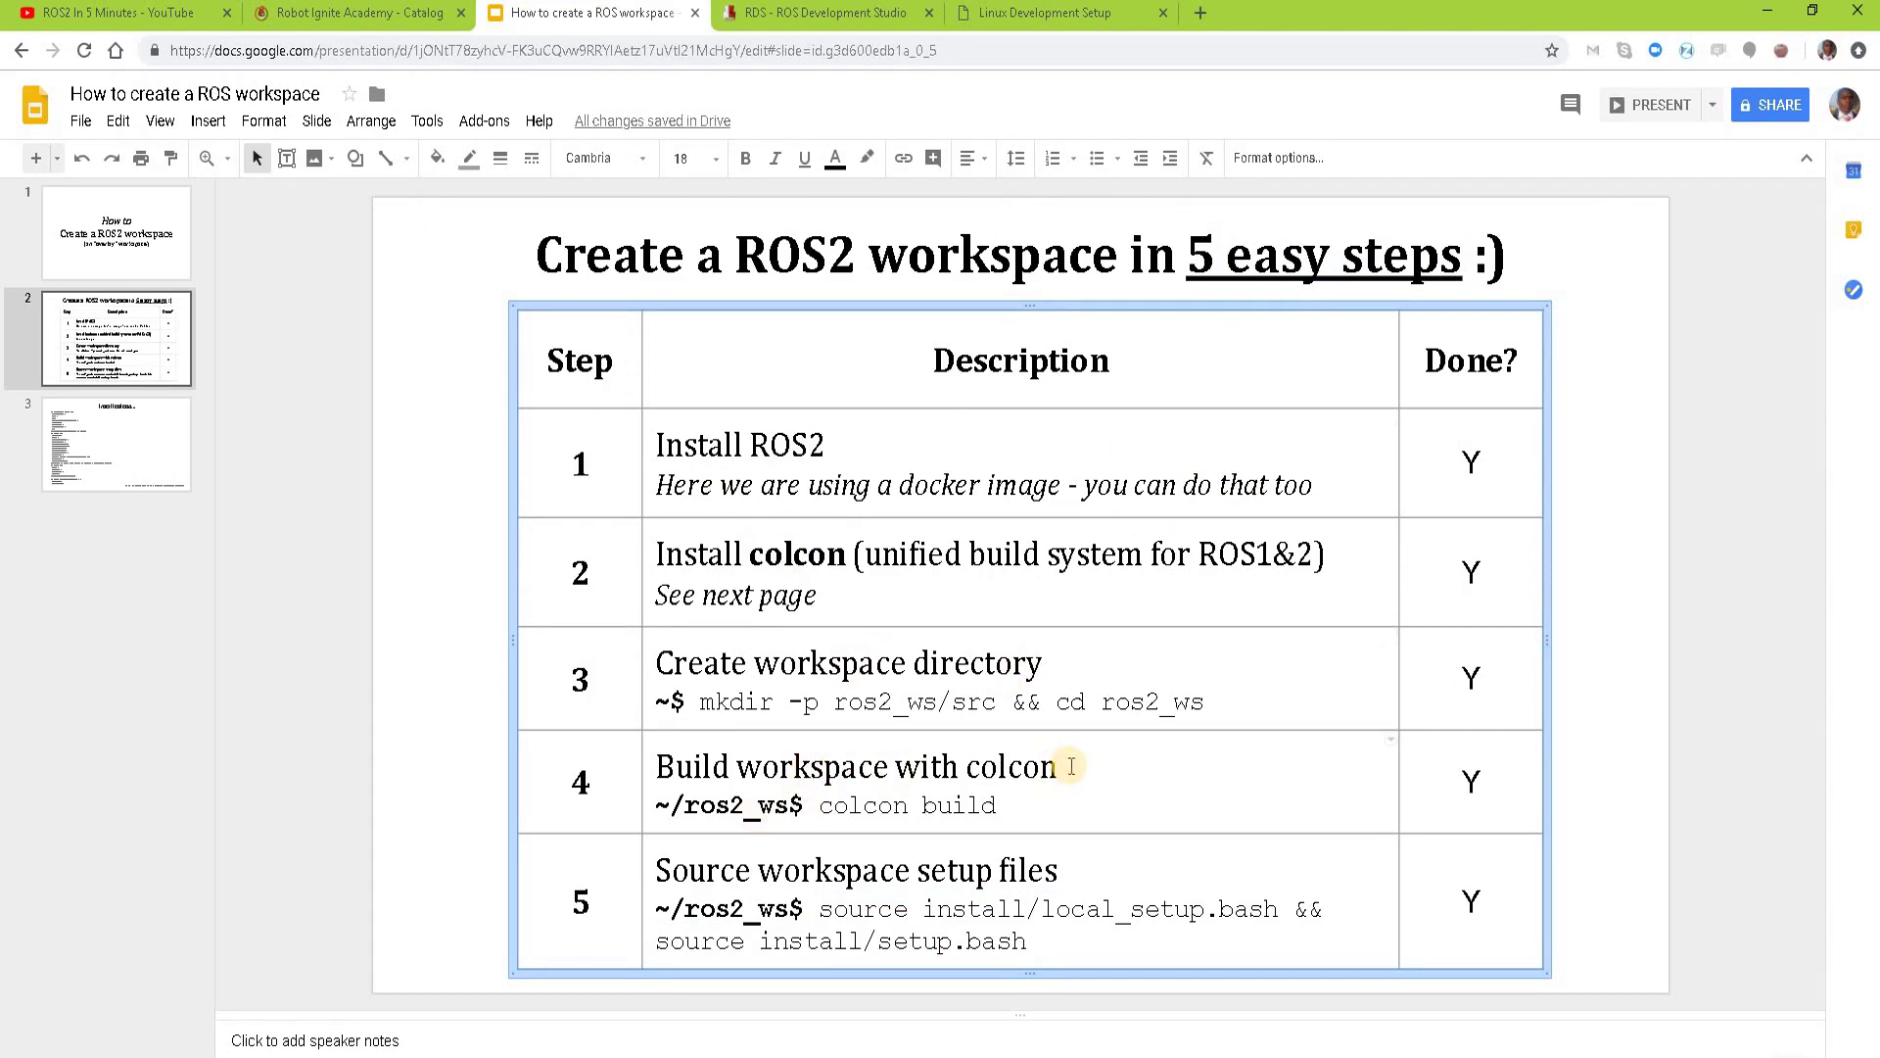
pyautogui.click(758, 869)
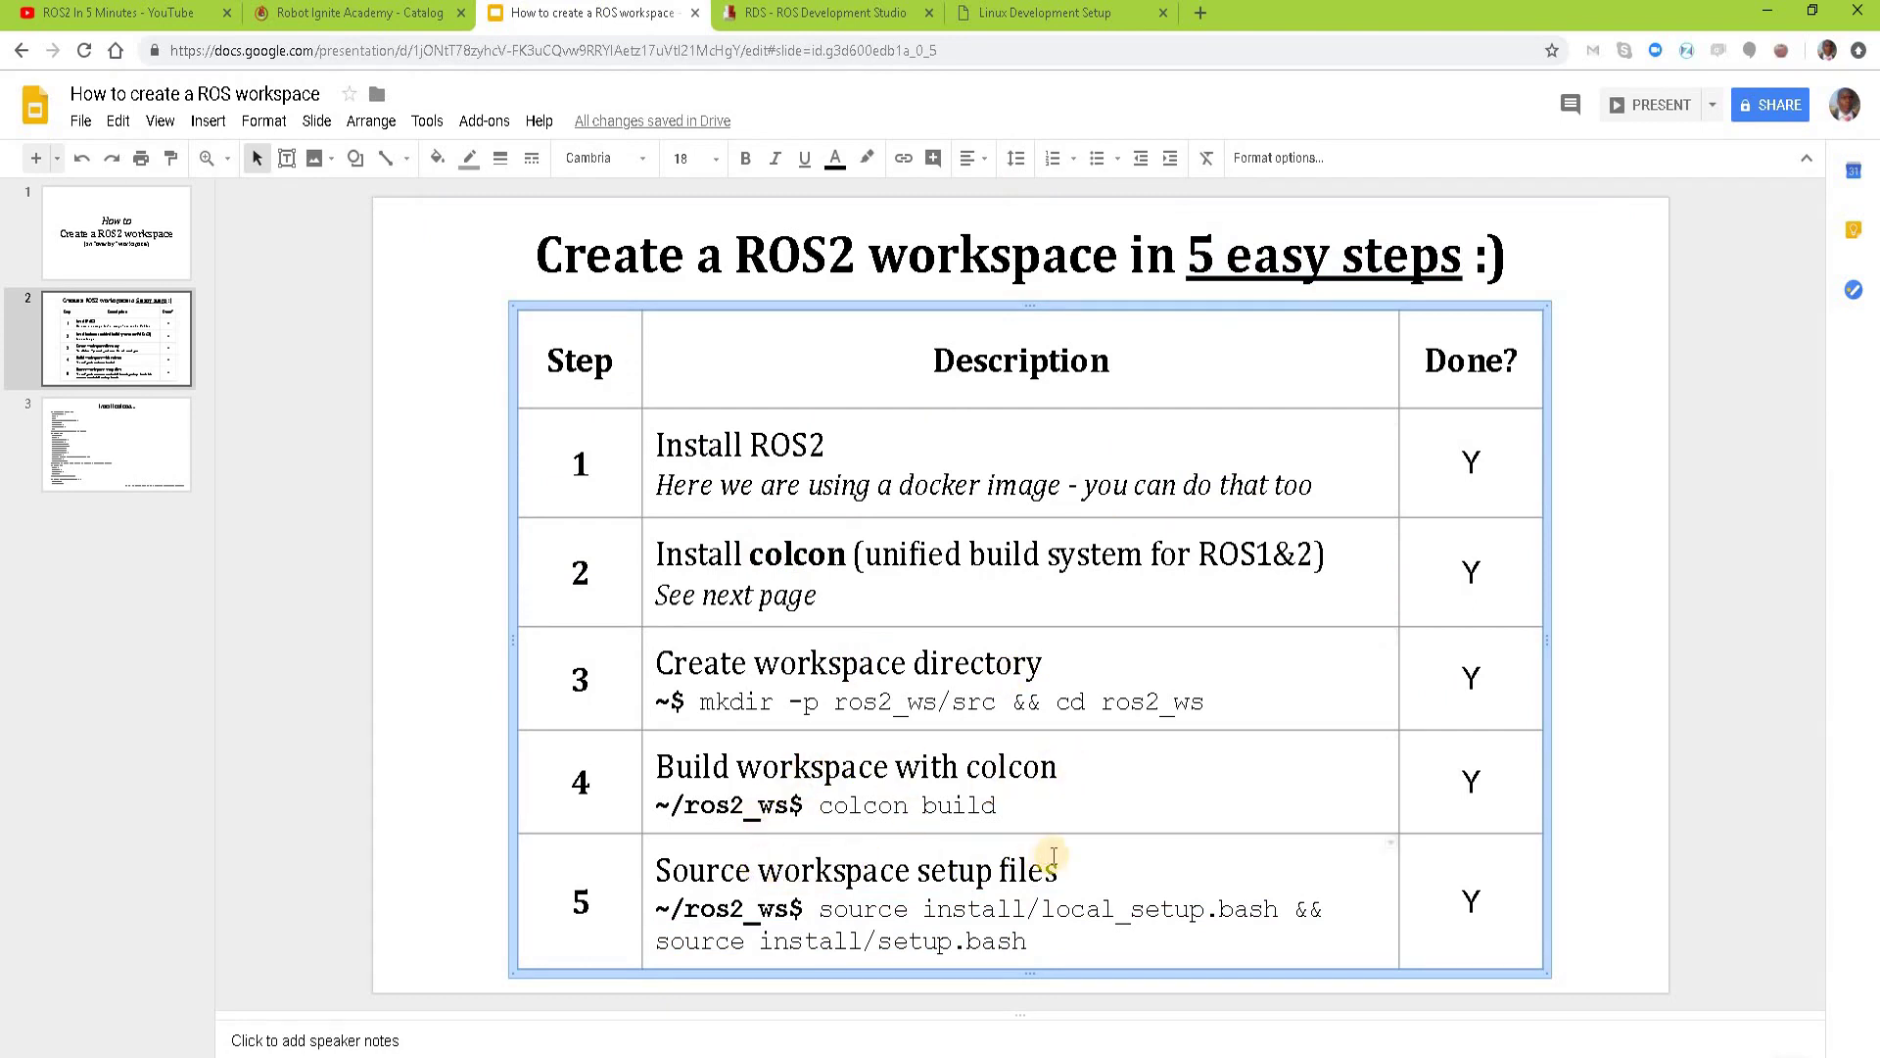
pyautogui.doubleClick(1103, 761)
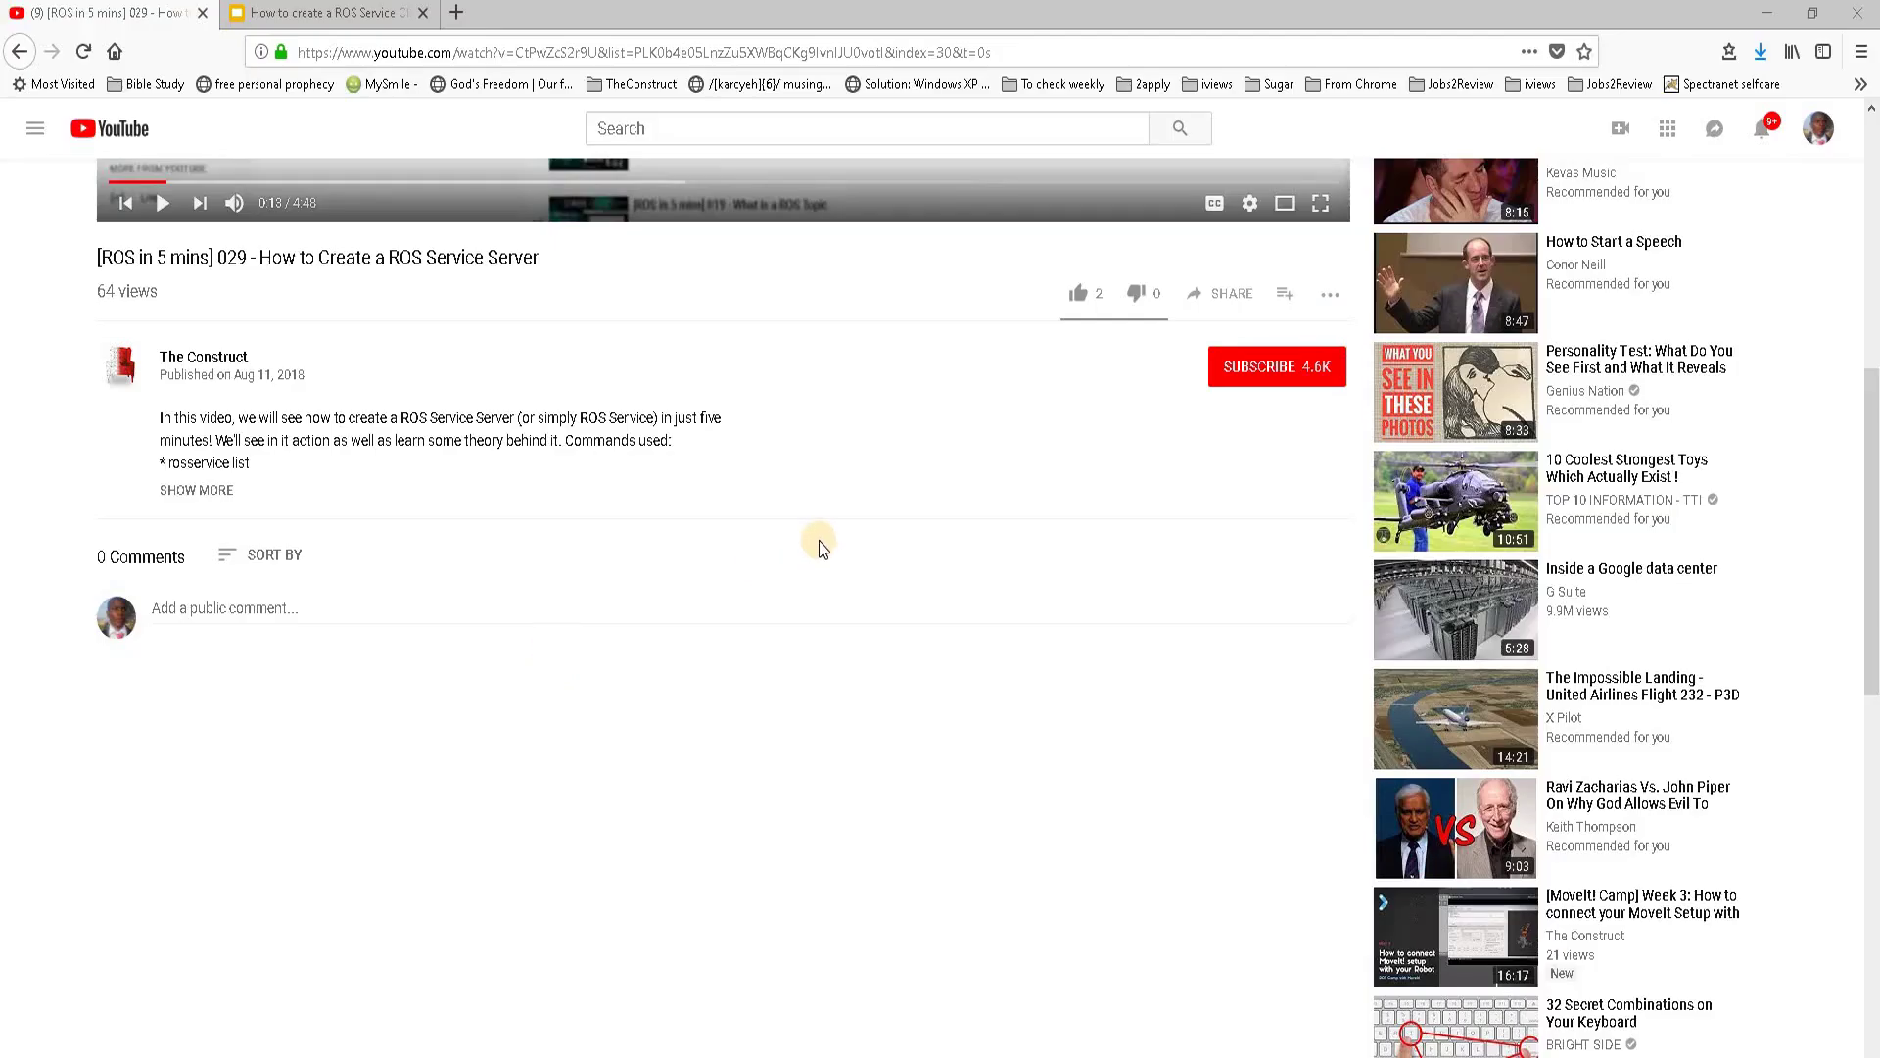
# Step: Like the video, subscribe with bell notifications on, and highlight the Comments count
pyautogui.click(1077, 301)
pyautogui.click(1255, 375)
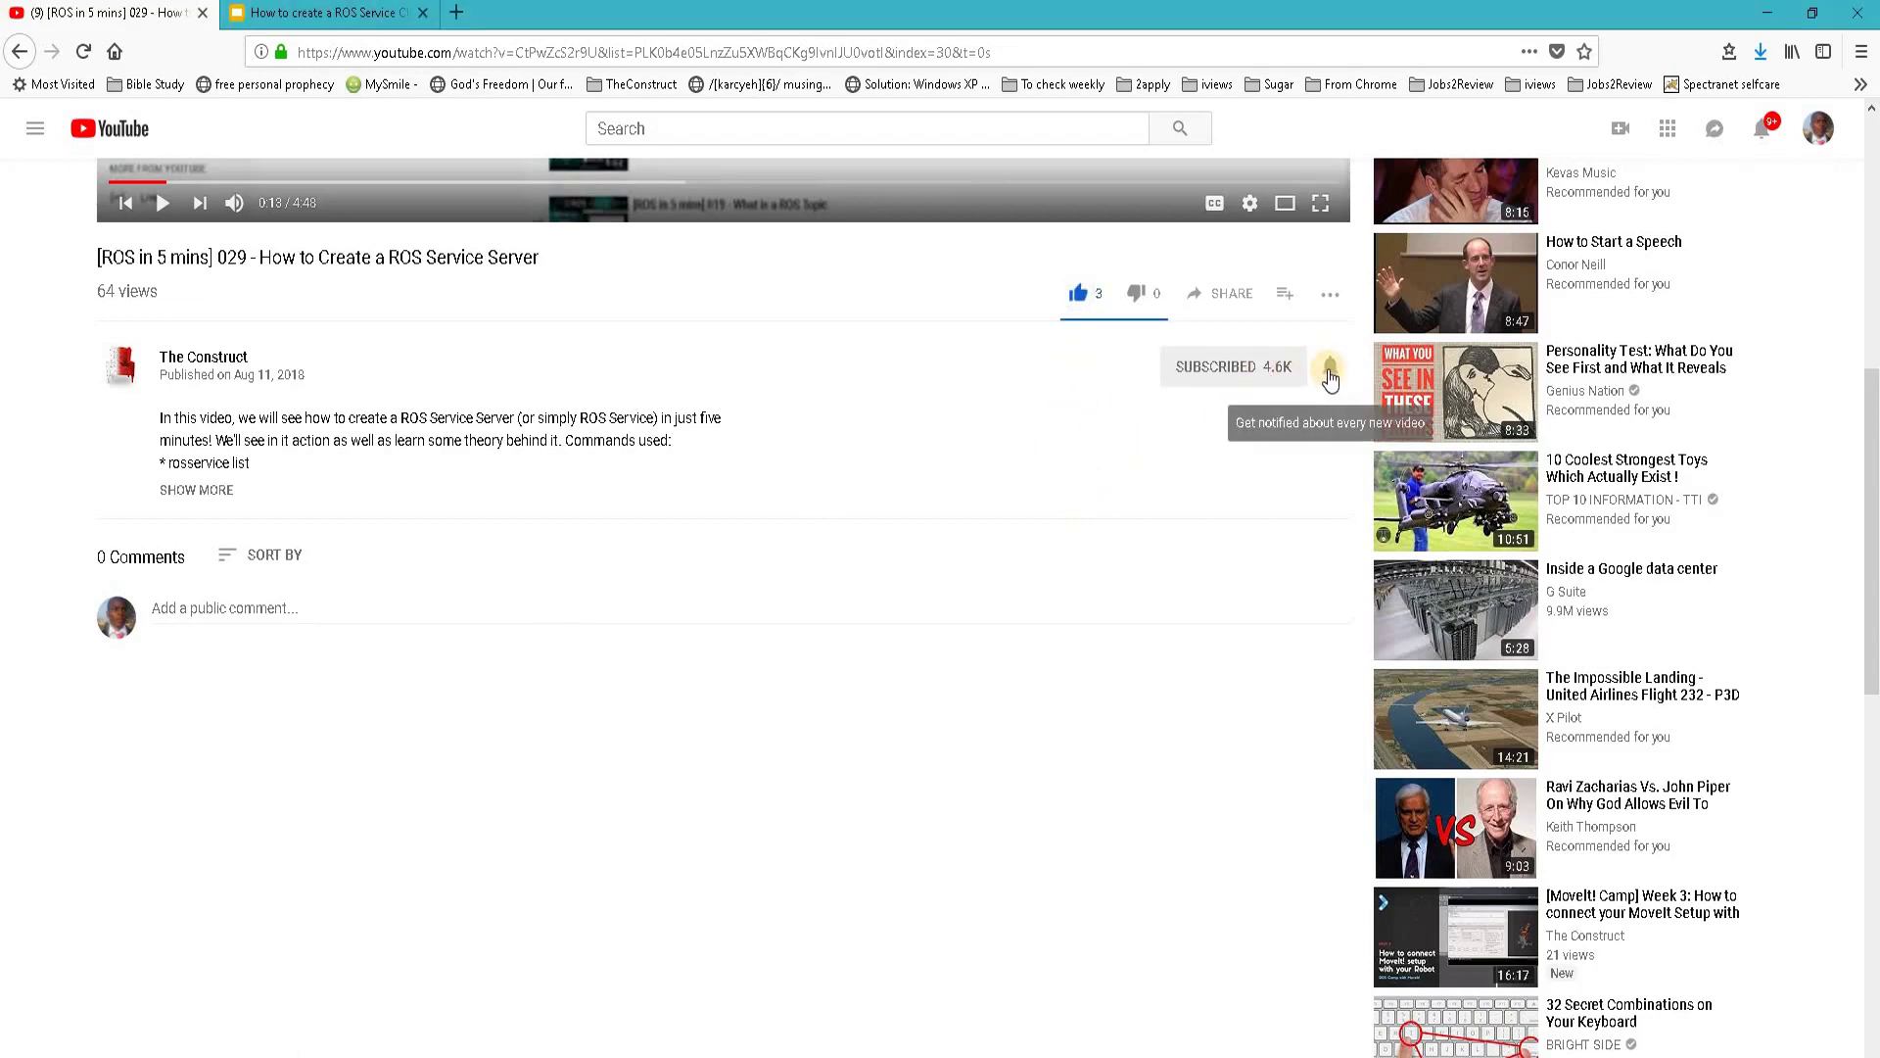
pyautogui.click(1330, 374)
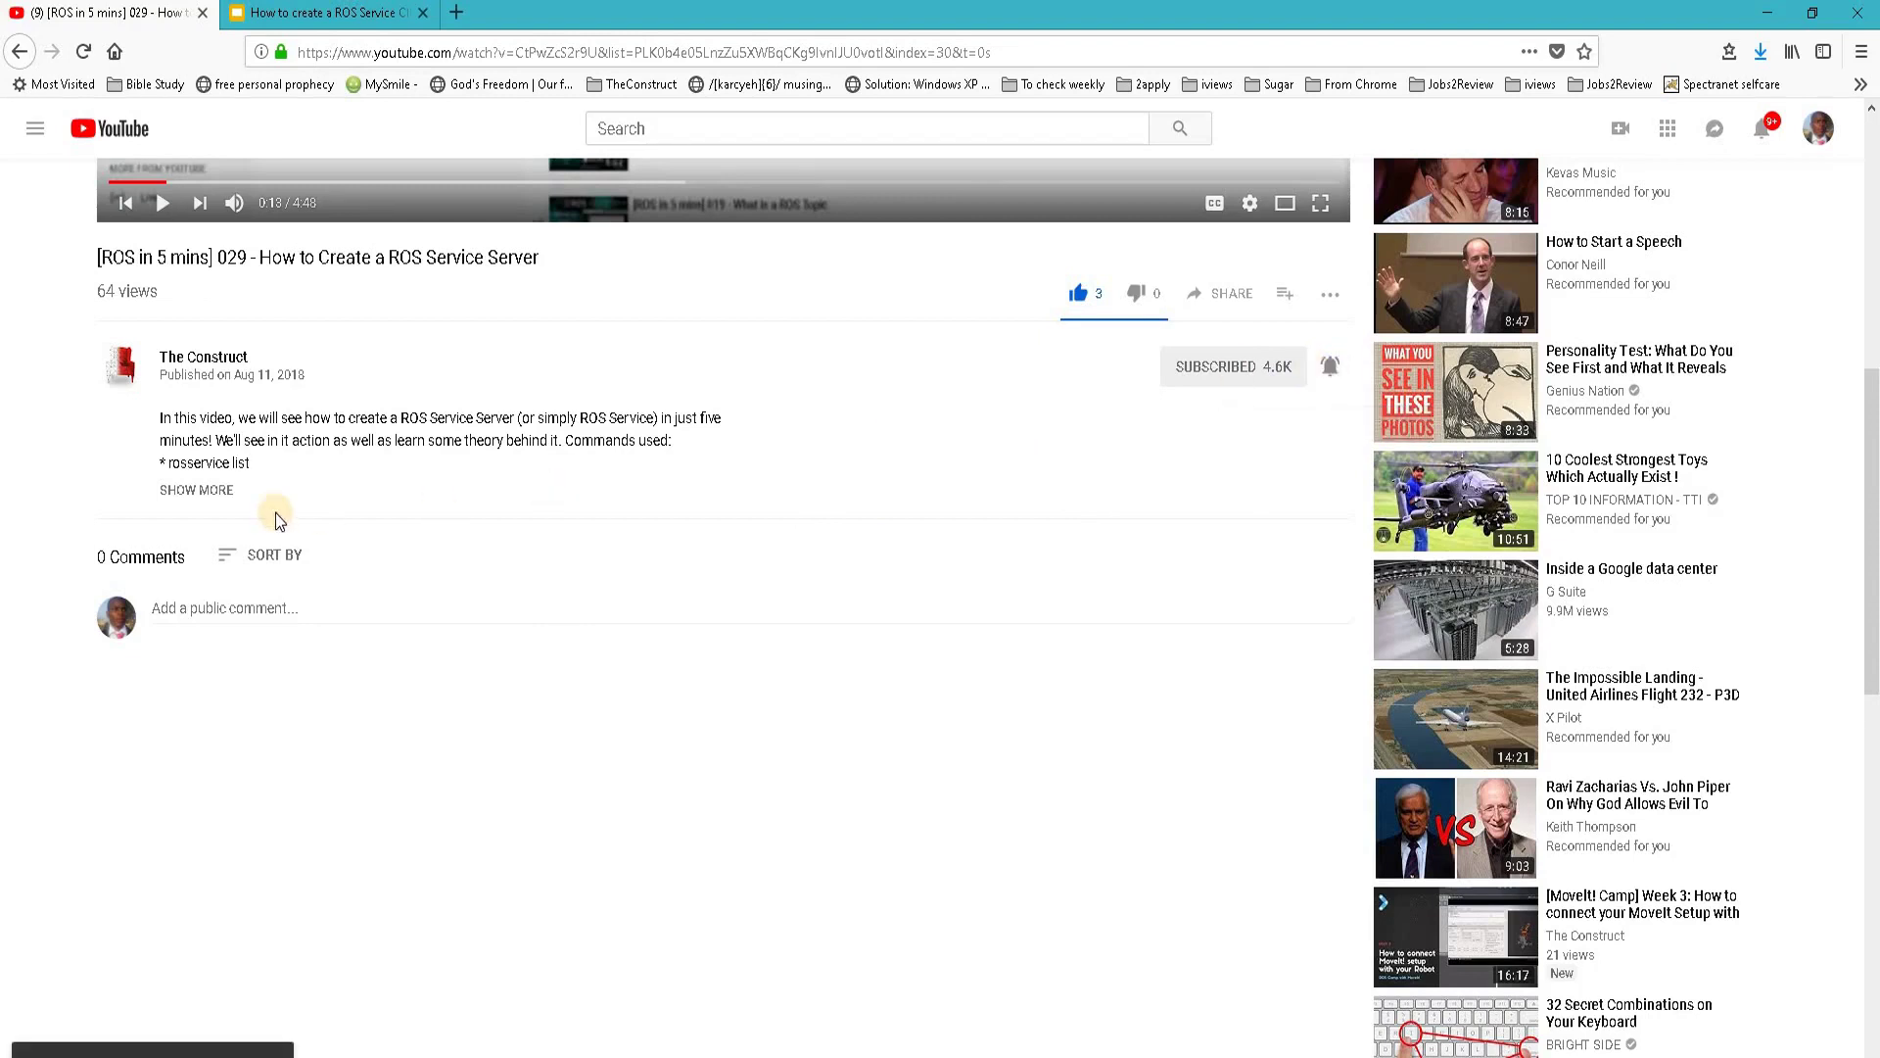
pyautogui.moveTo(108, 557); pyautogui.dragTo(189, 561)
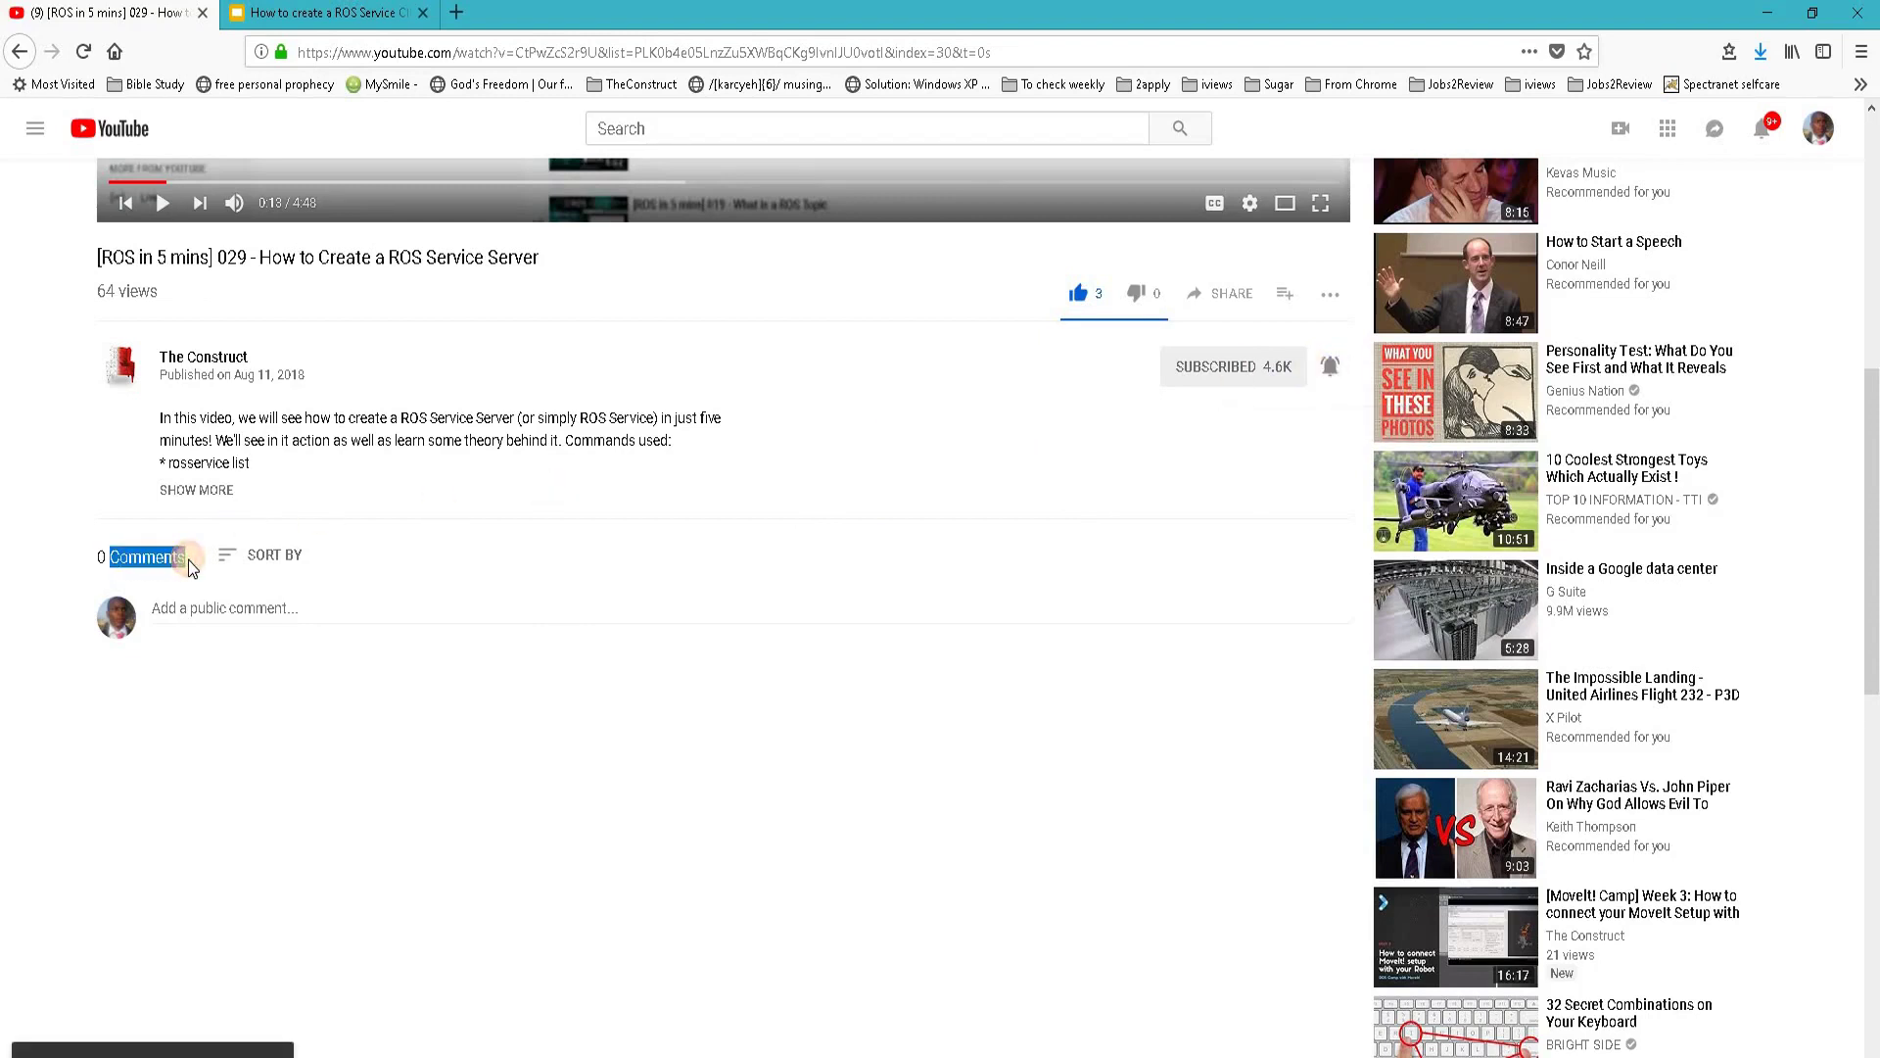